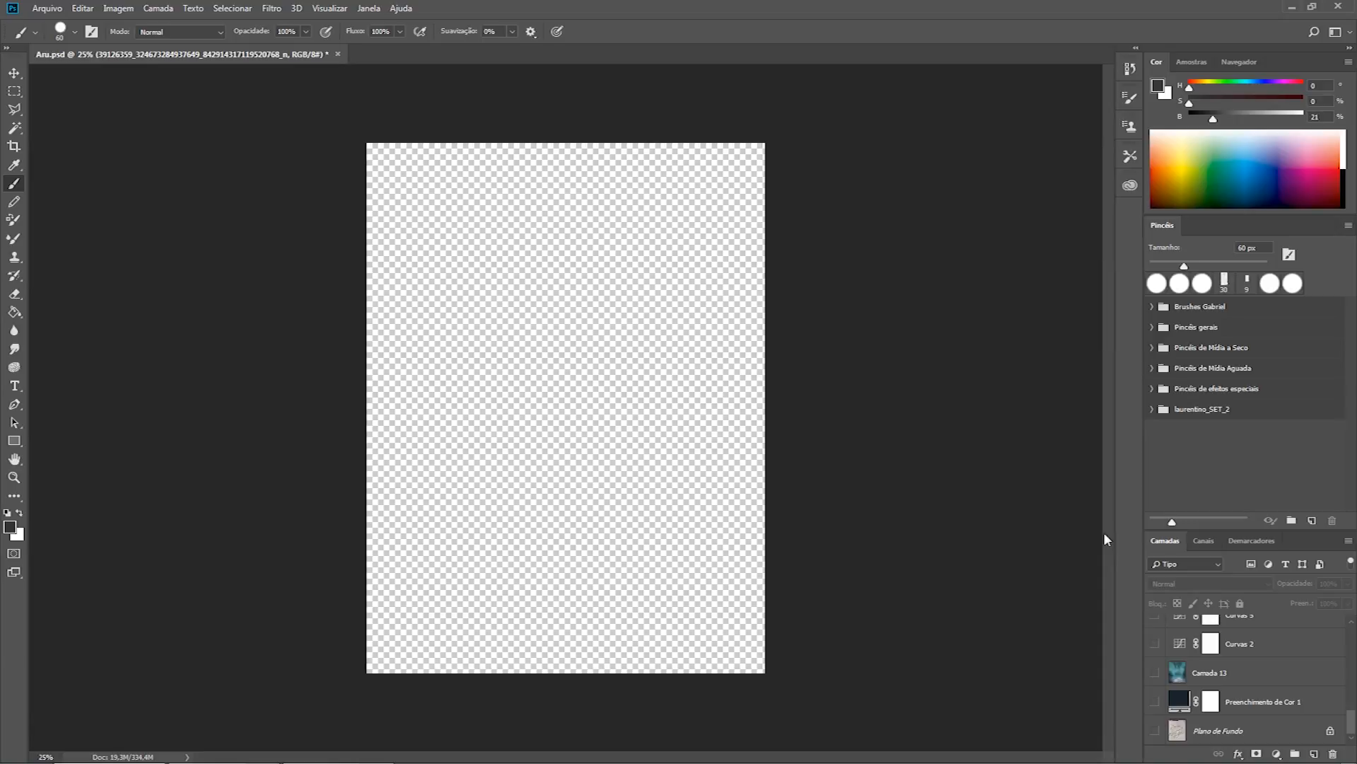
Show the Plano de Fundo sketch layer and move the Layers panel into its own tall column beside the canvas.
left_click(1155, 731)
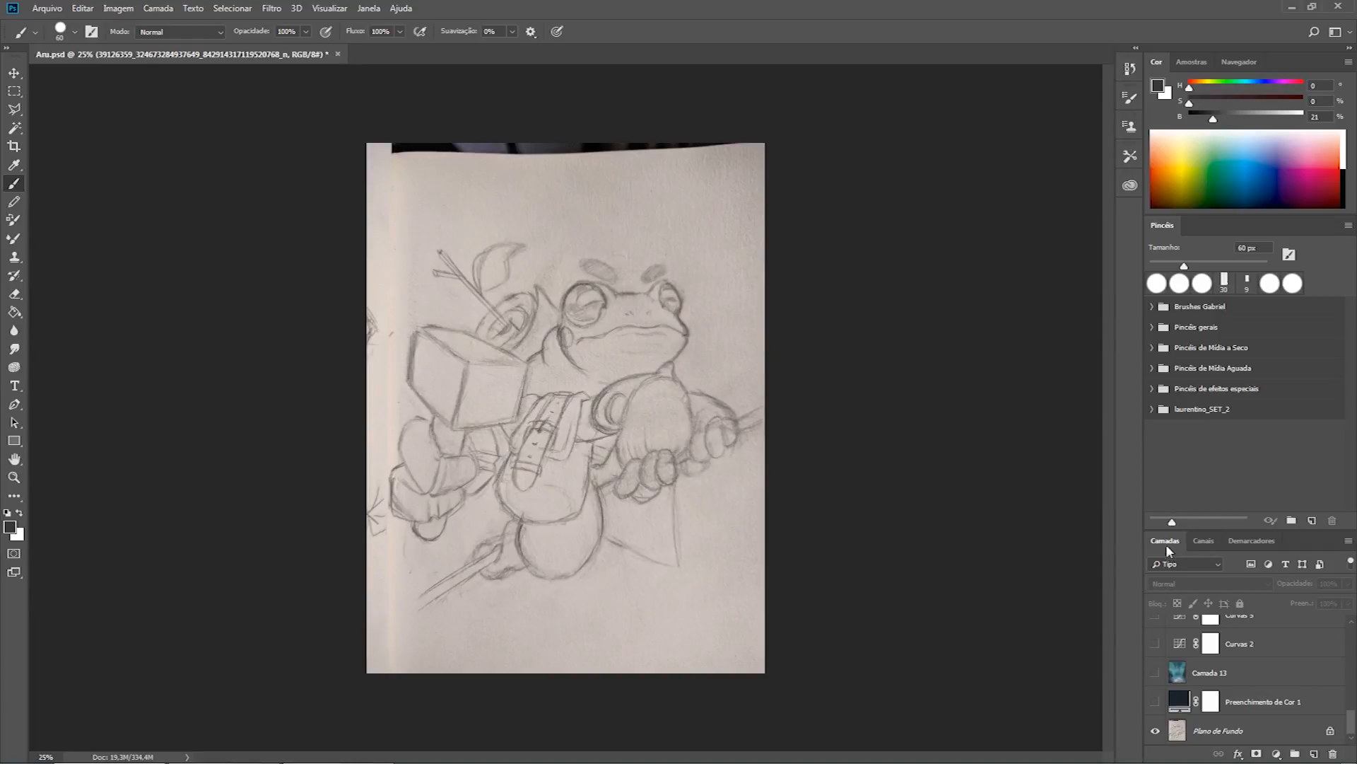
left_click_drag(1167, 550, 1107, 414)
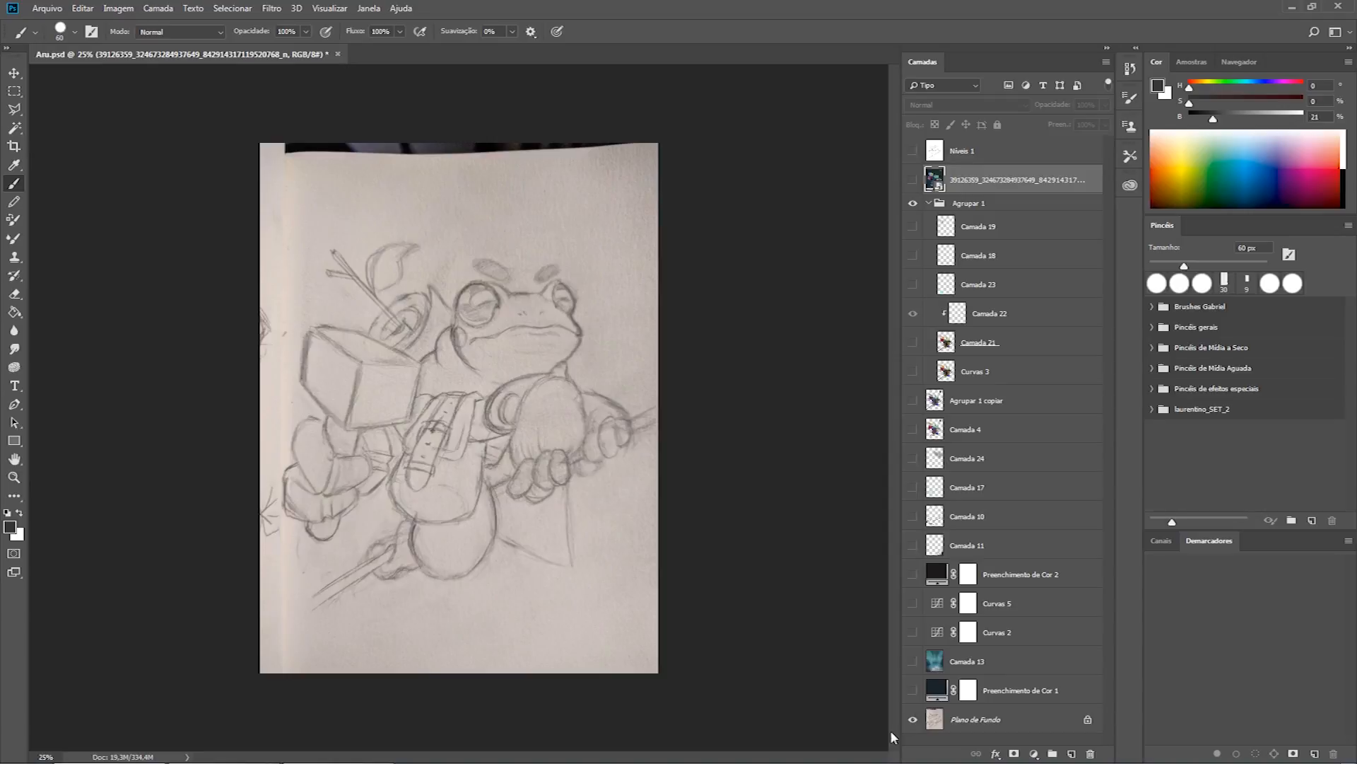
Duplicate the Plano de Fundo sketch layer.
left_click(963, 723)
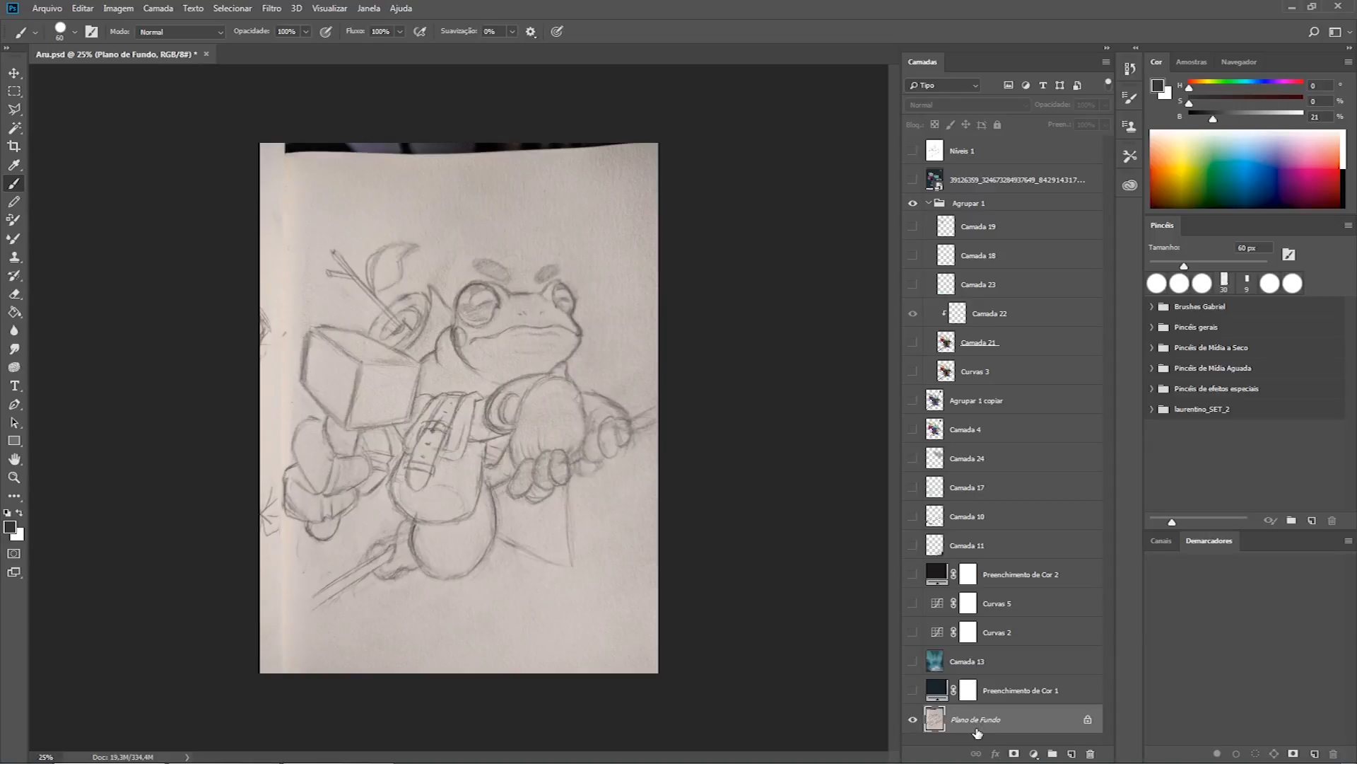
left_click_drag(976, 722, 977, 731)
left_click_drag(1108, 661, 1122, 718)
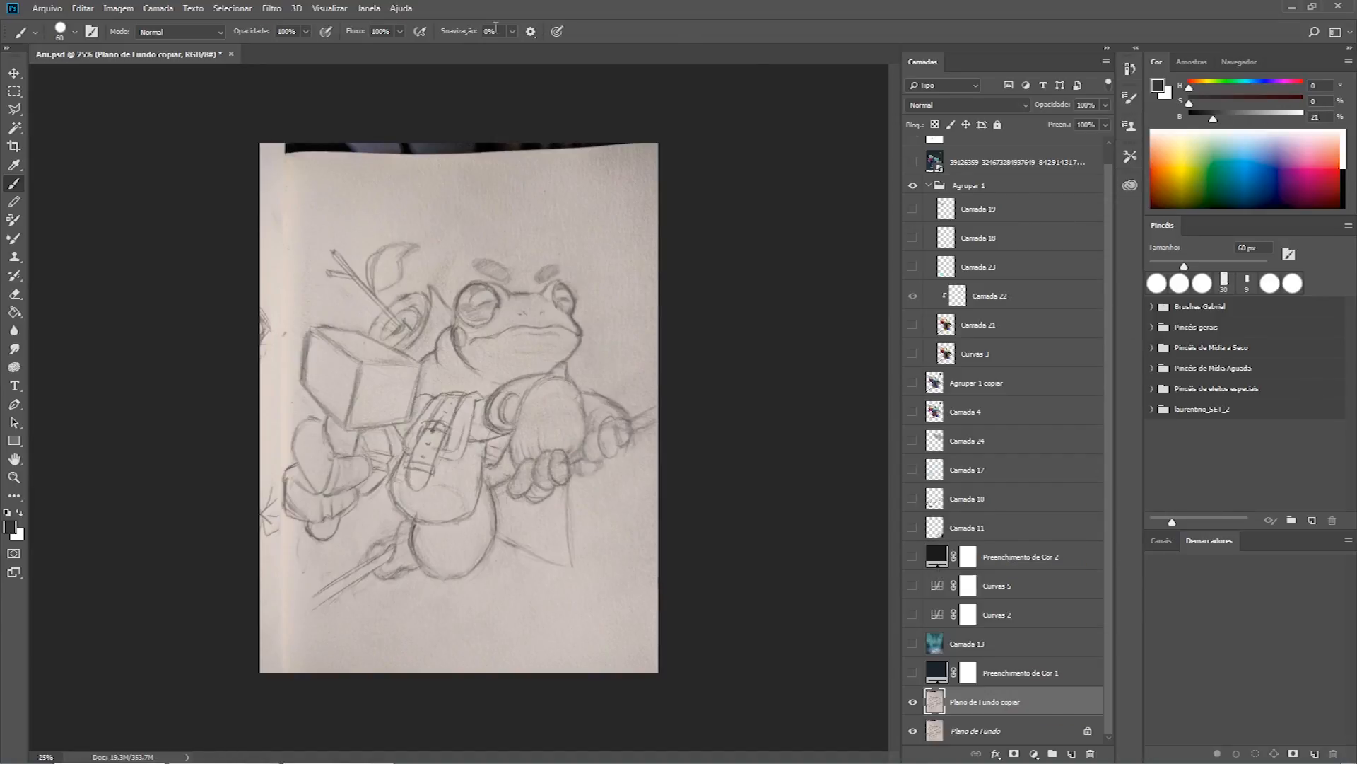
Add a Levels adjustment layer above the duplicated sketch.
left_click(369, 8)
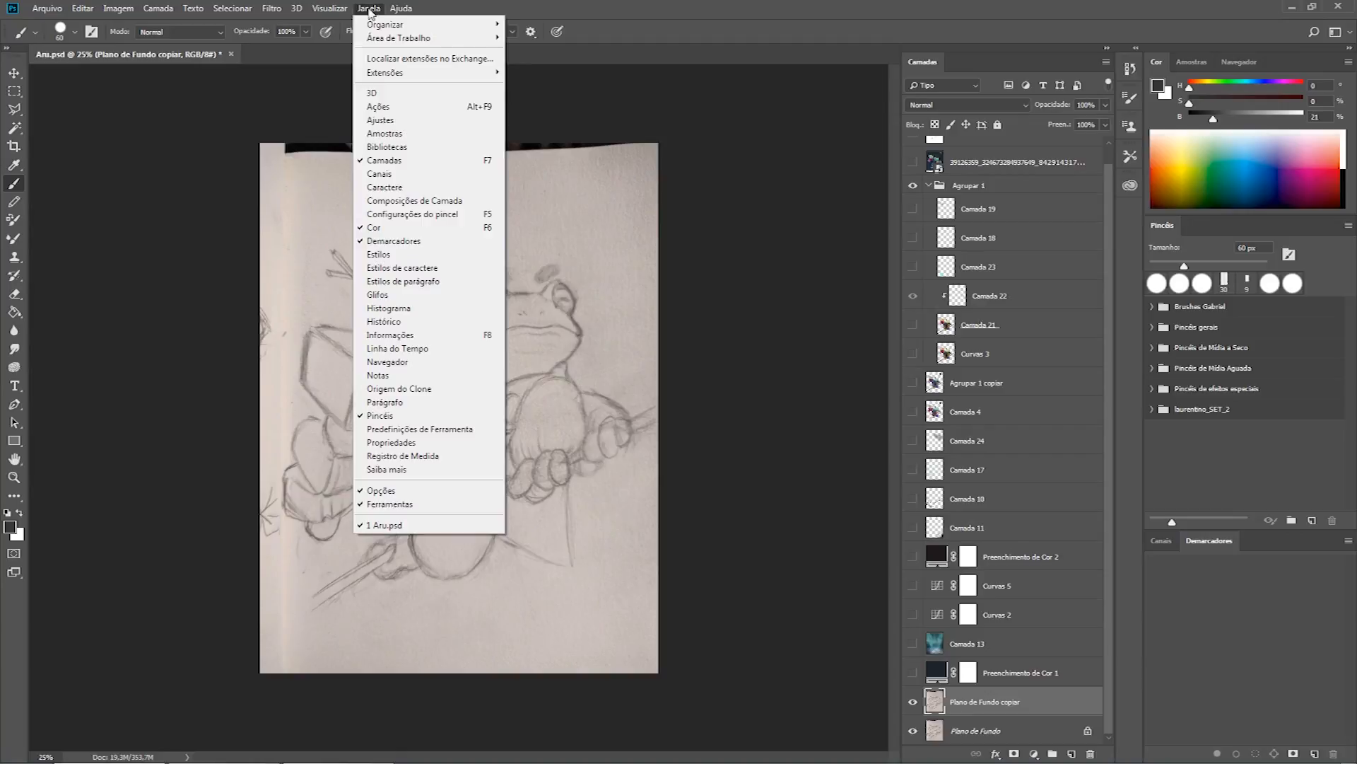
left_click(387, 122)
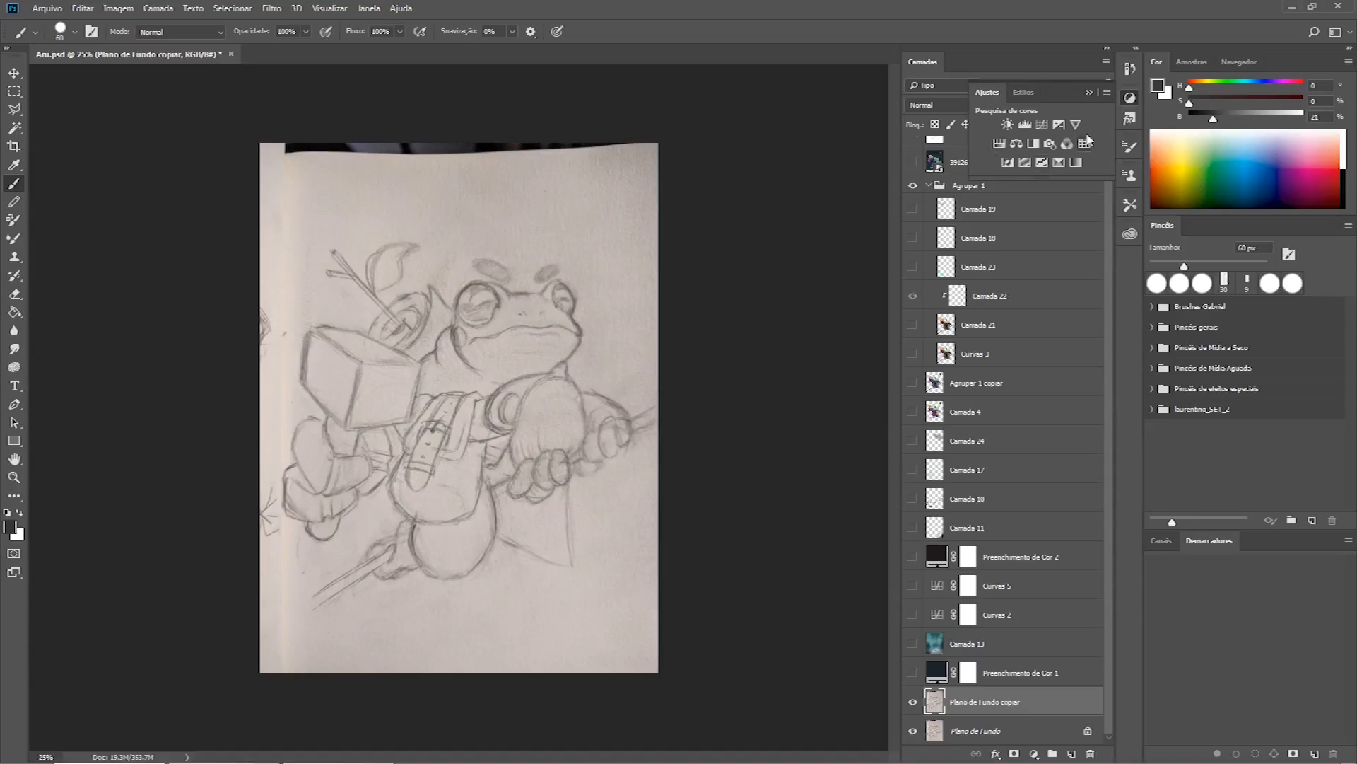
left_click(1029, 126)
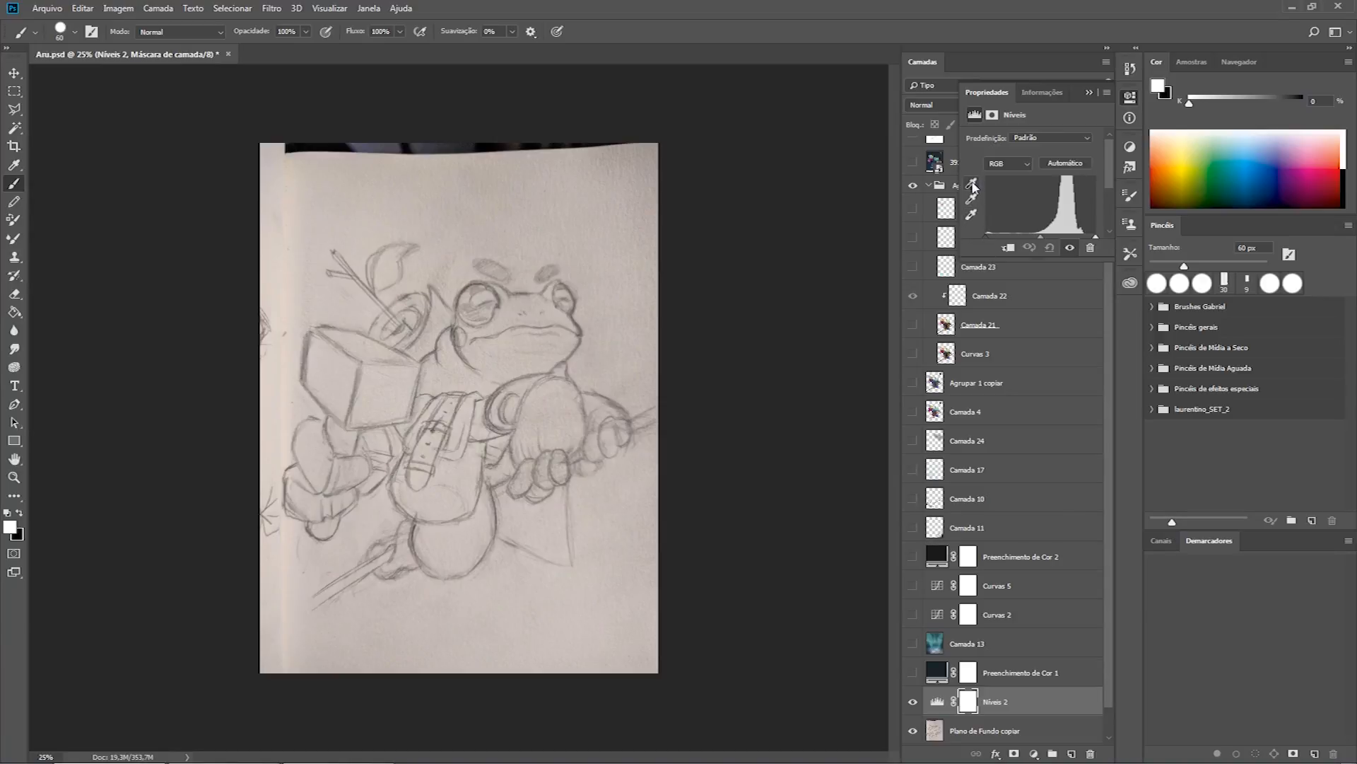
Whiten the paper by sampling a blank area above the frog as the Levels white point.
left_click(973, 214)
key("b")
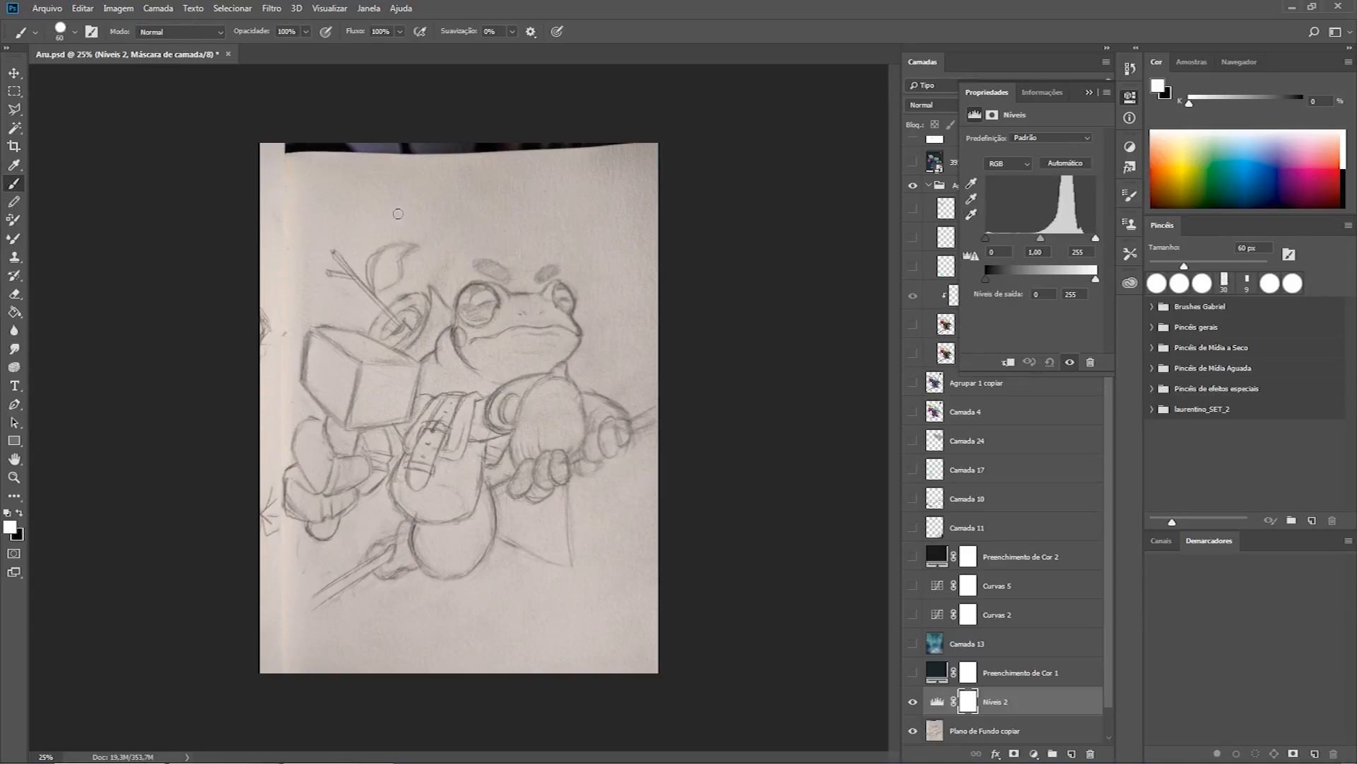
left_click(973, 215)
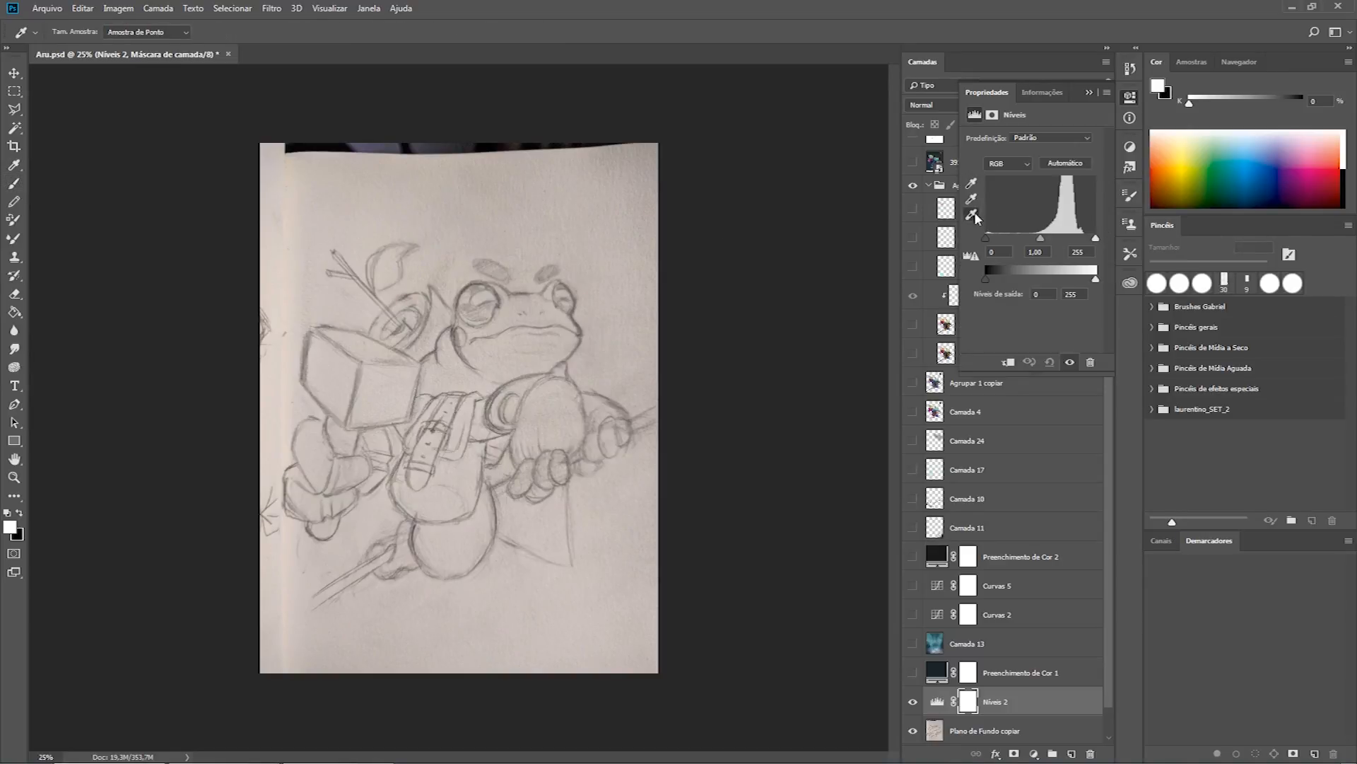
left_click(363, 206)
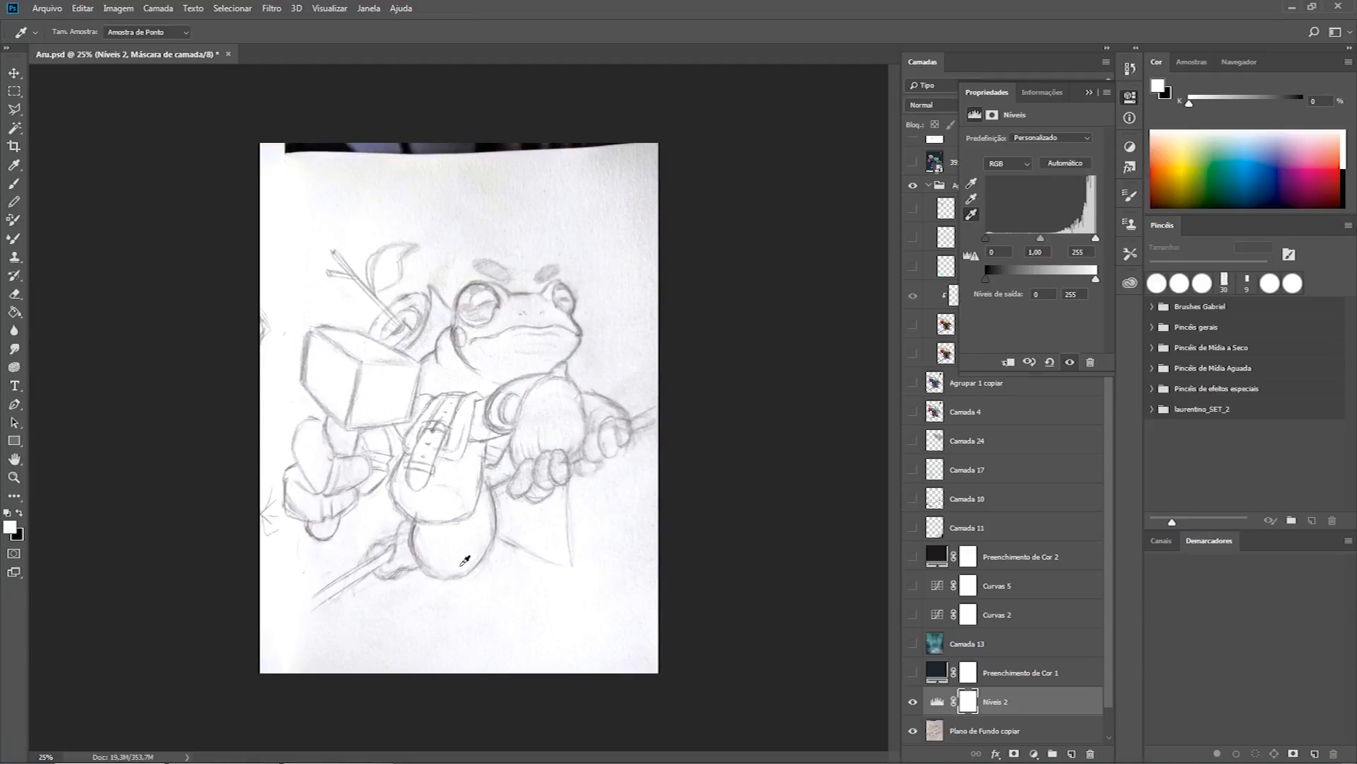
left_click_drag(1041, 236, 1069, 237)
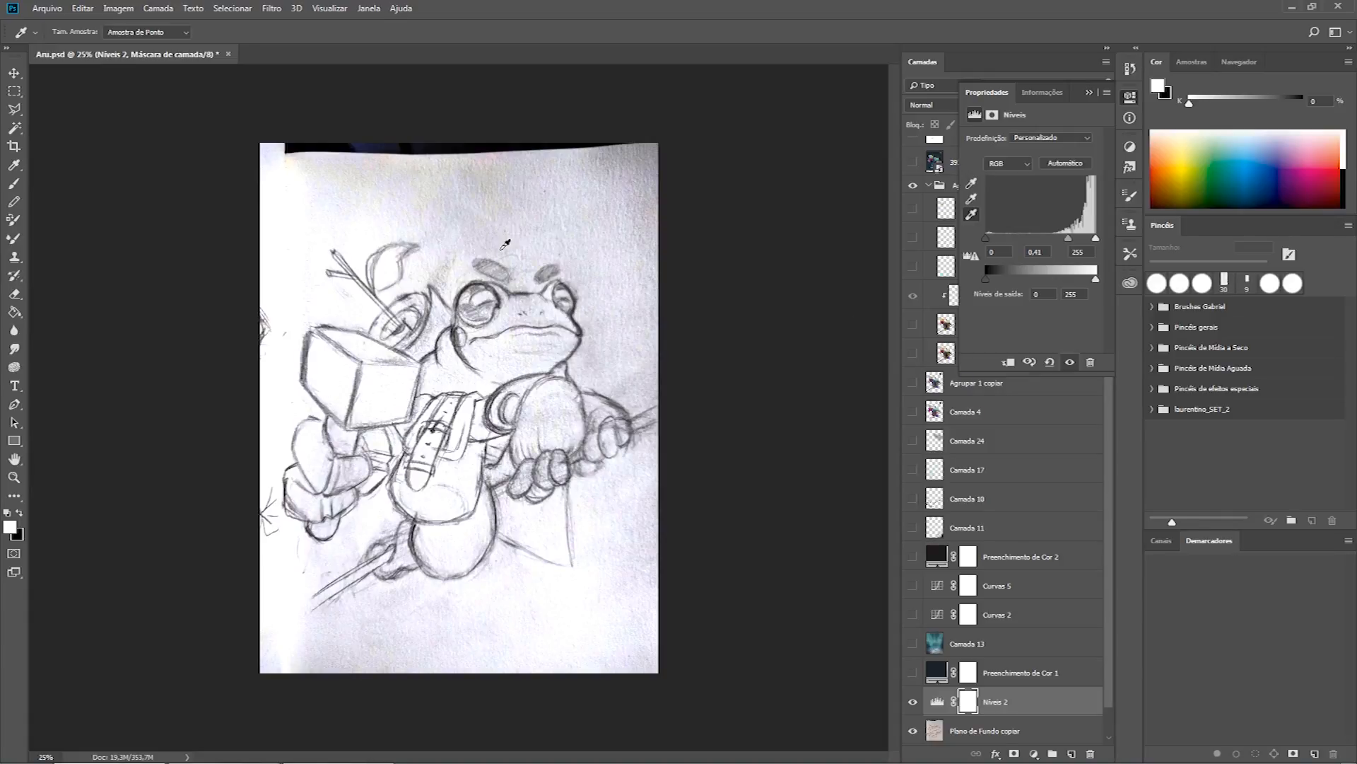
left_click(427, 178)
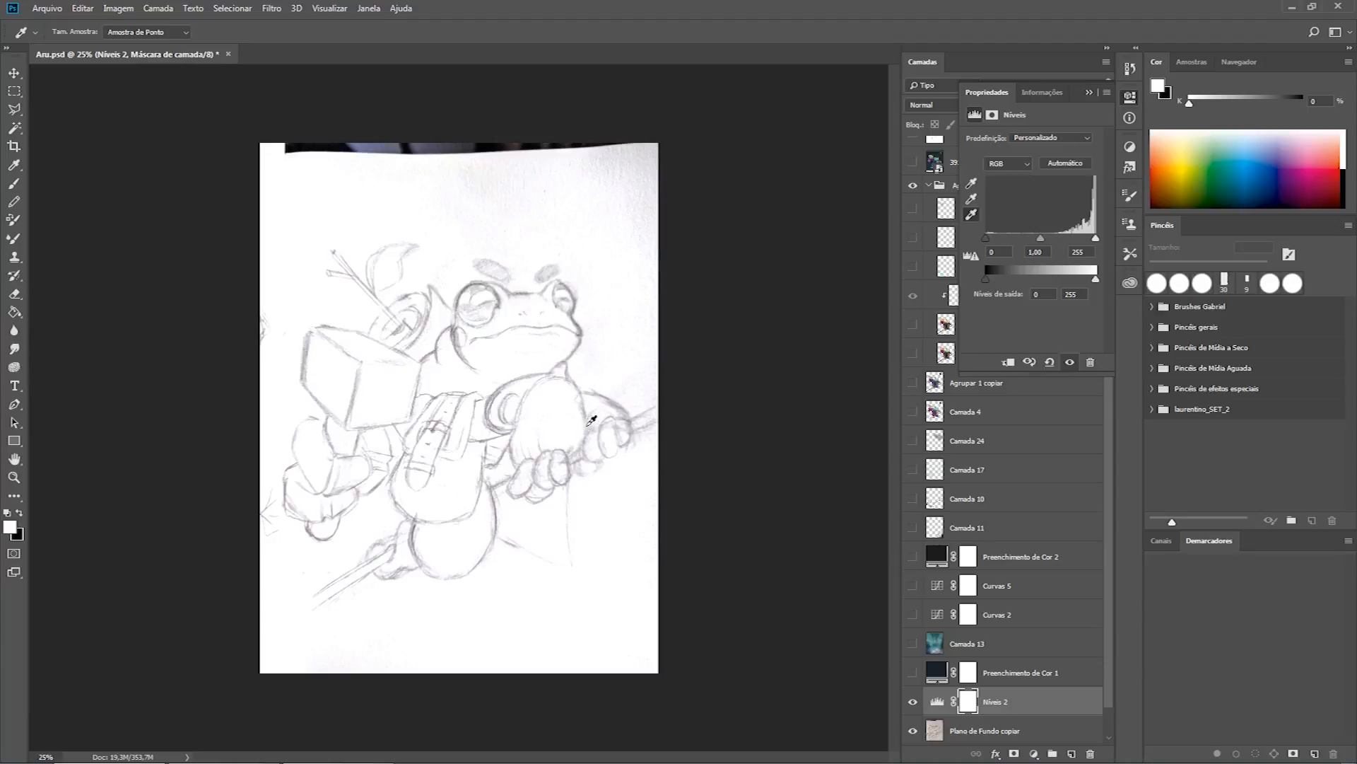
left_click(1130, 97)
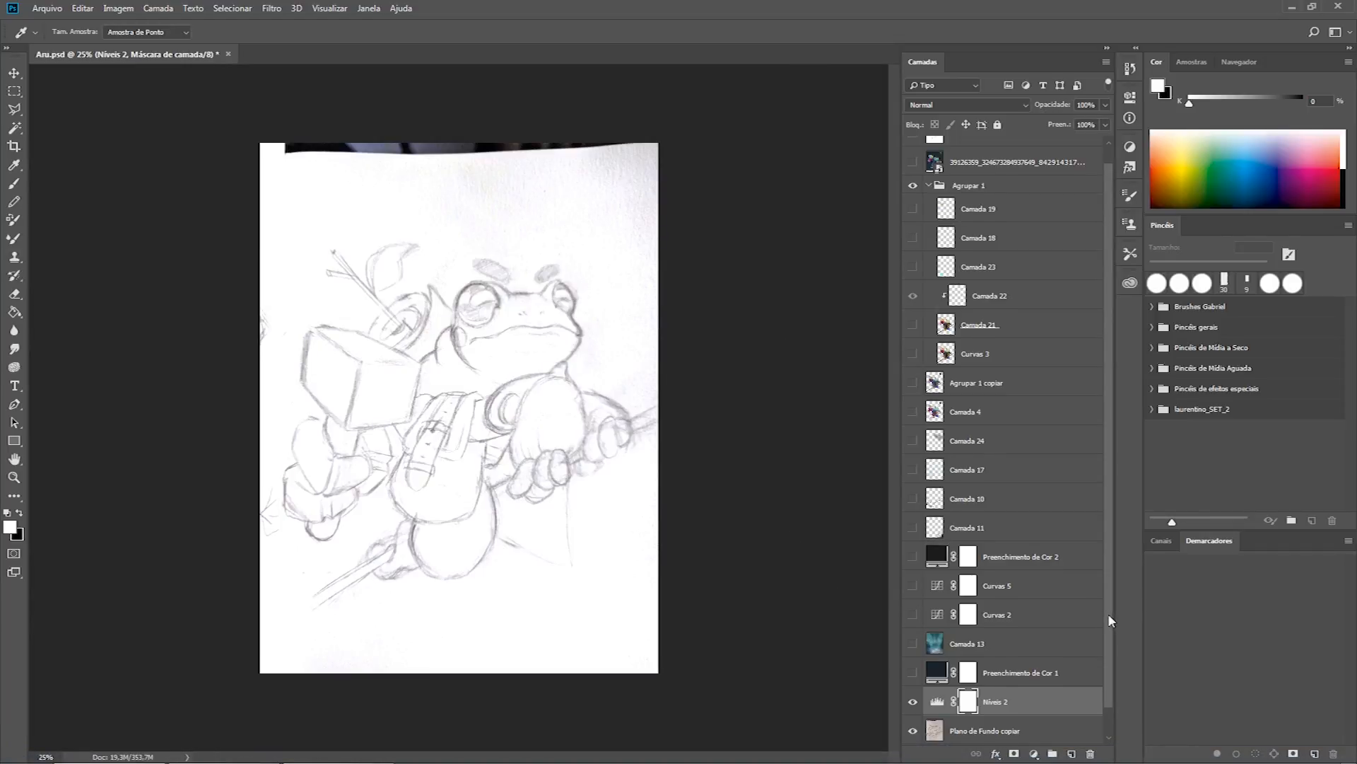
Merge the Níveis 2 adjustment layer with the Plano de Fundo copiar layer.
scroll(1108, 613, "down", 1)
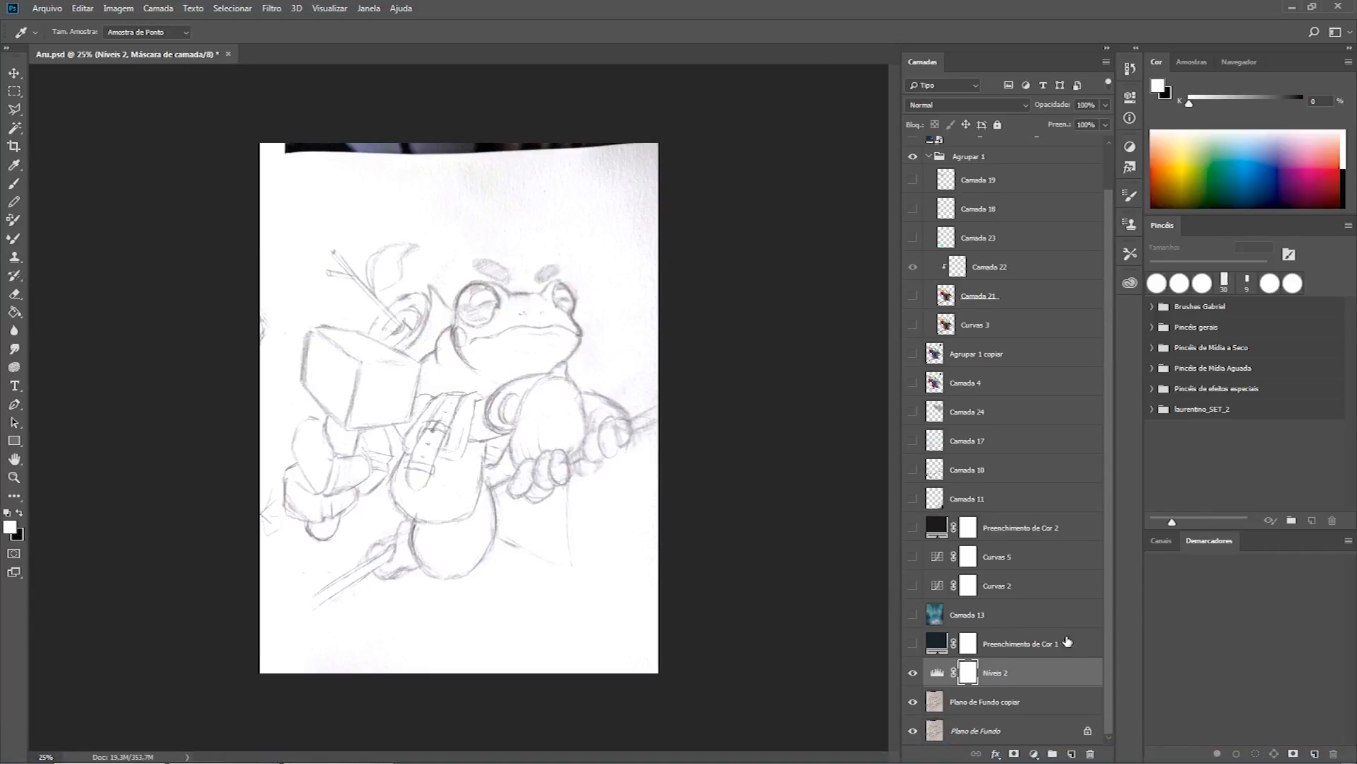
left_click(987, 707, "shift")
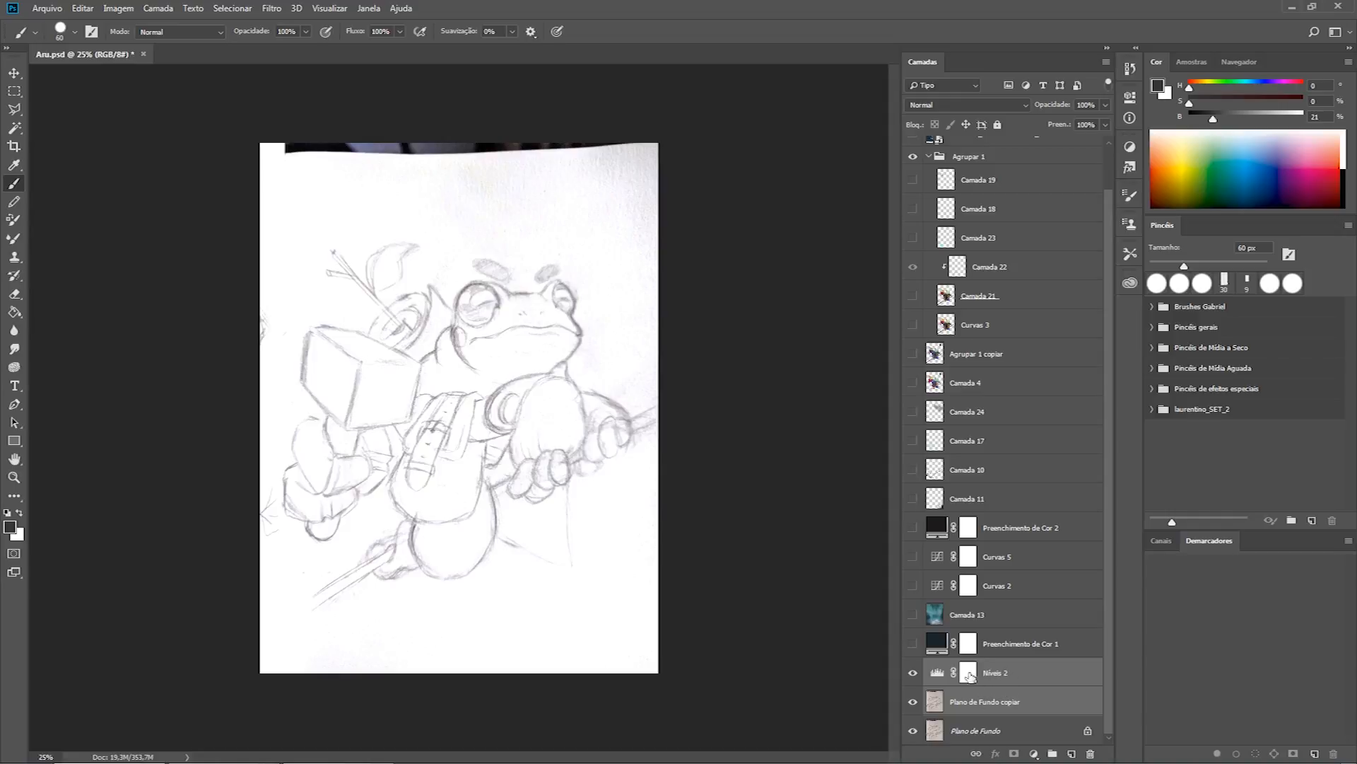
right_click(1013, 680)
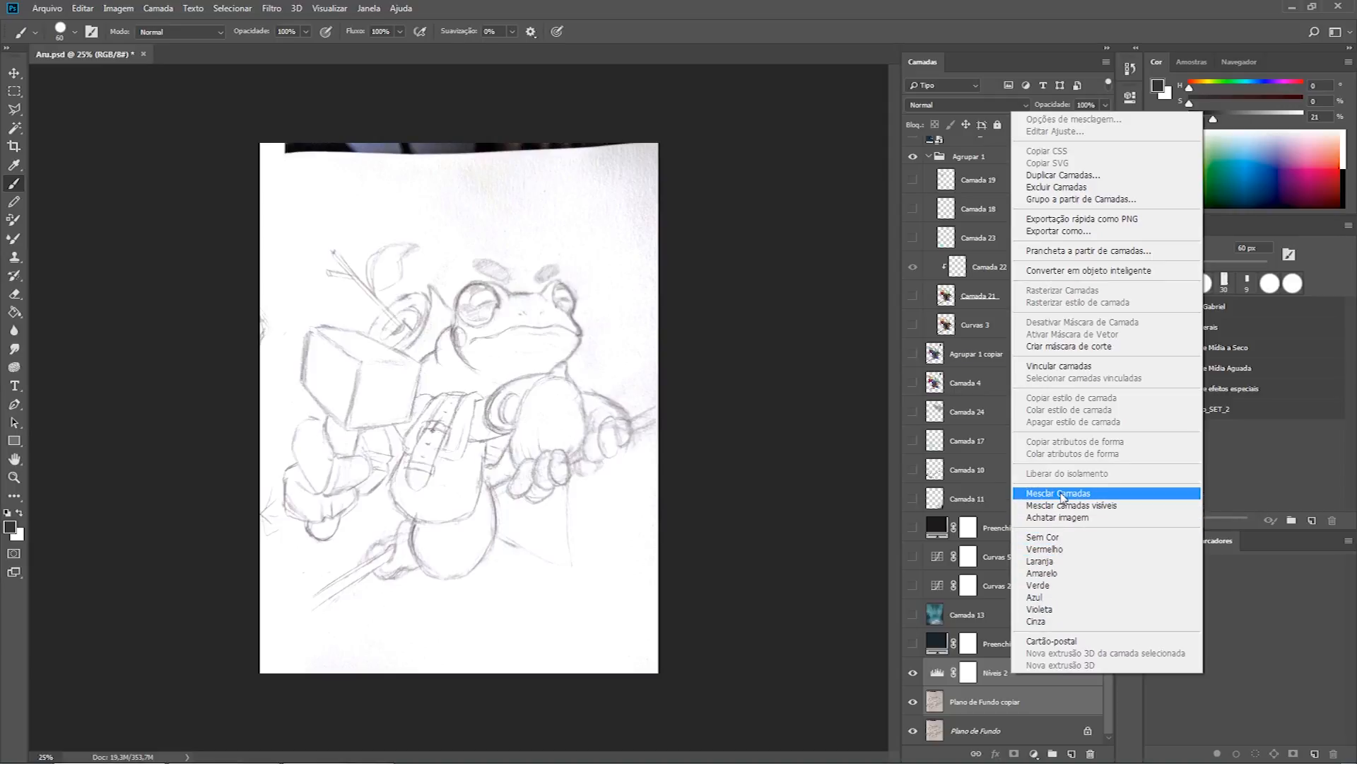
left_click(1061, 494)
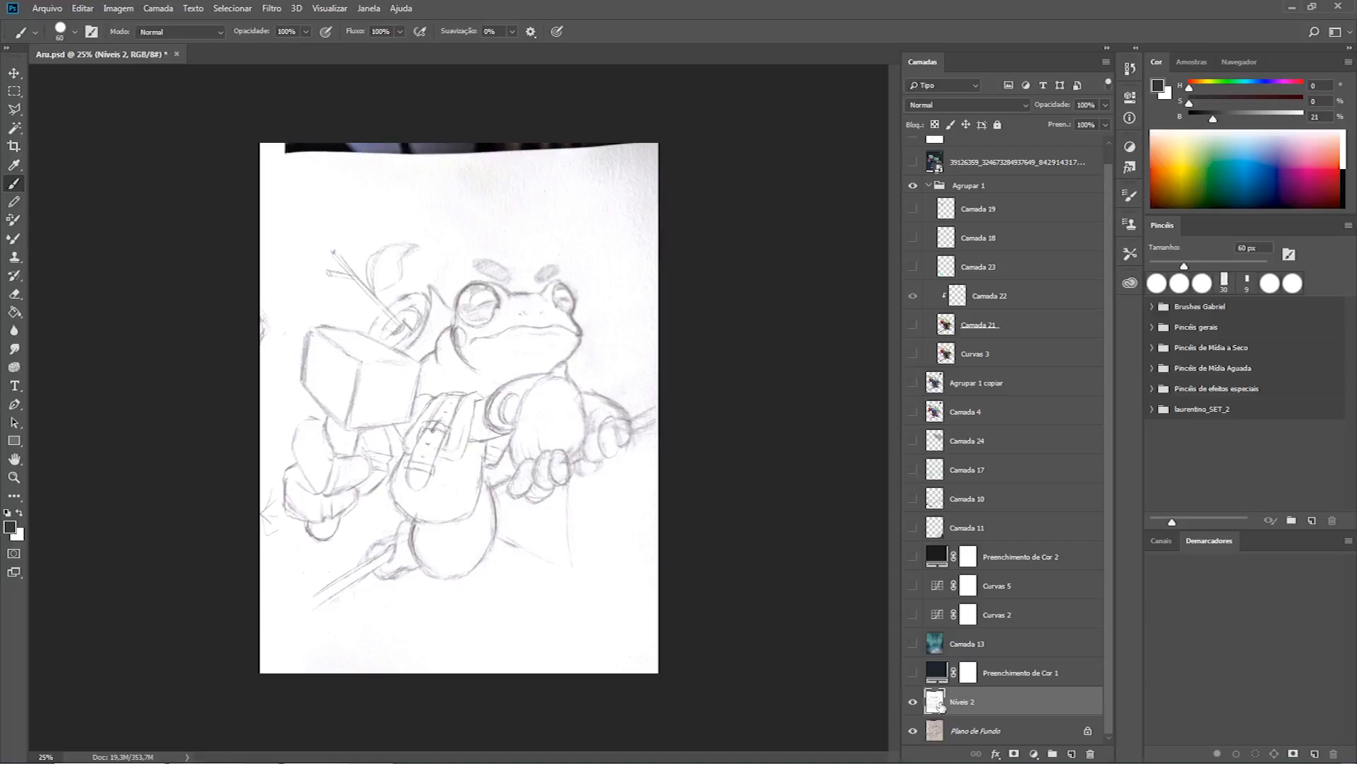
Create a new empty layer and place it between the Níveis 2 sketch and Plano de Fundo.
left_click(1072, 753)
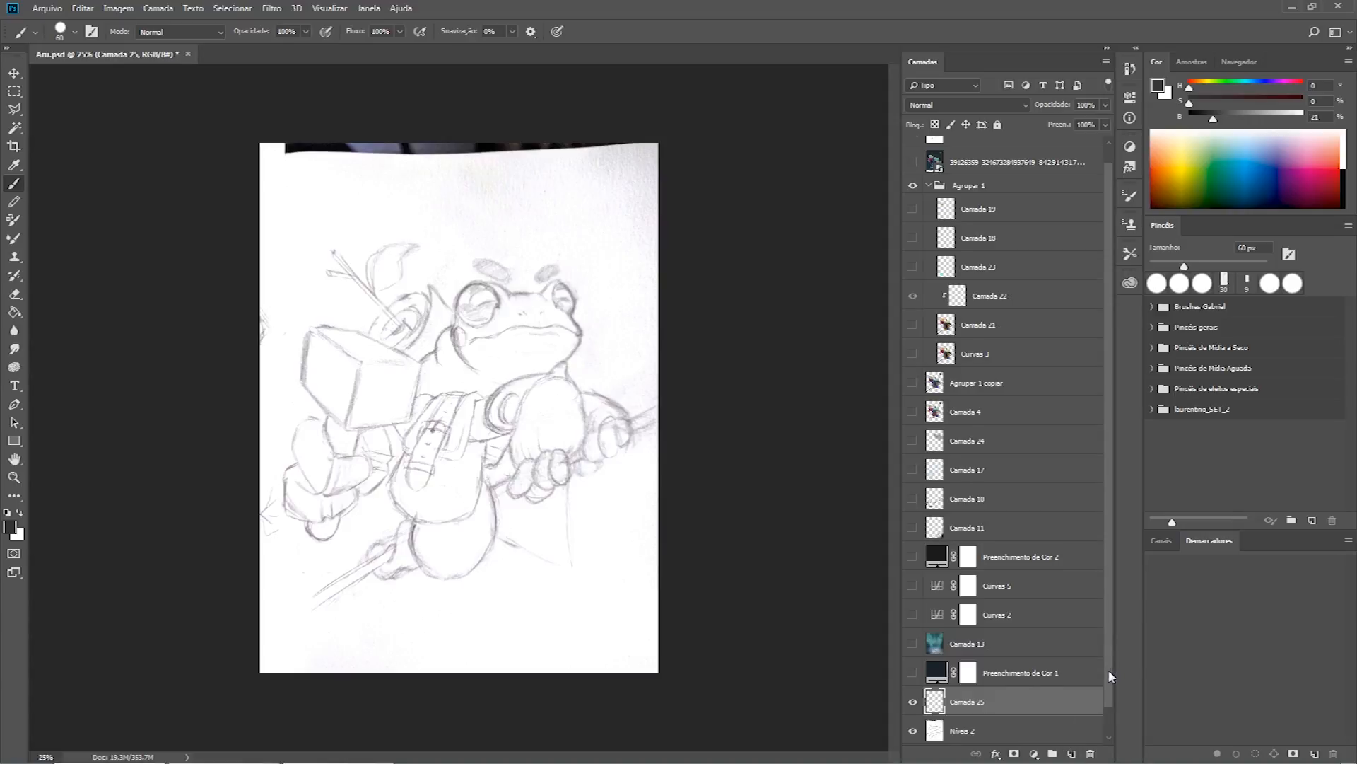
scroll(1114, 707, "down", 1)
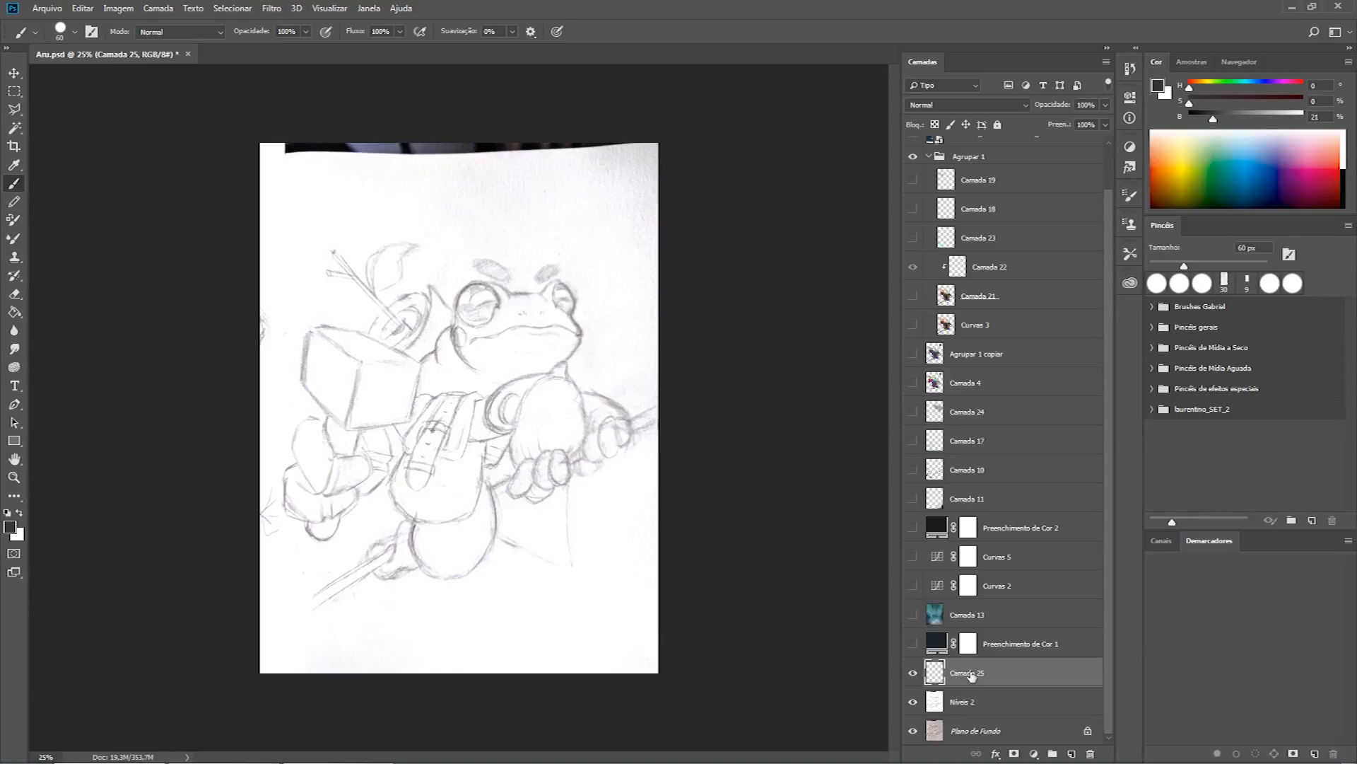
left_click_drag(970, 676, 973, 717)
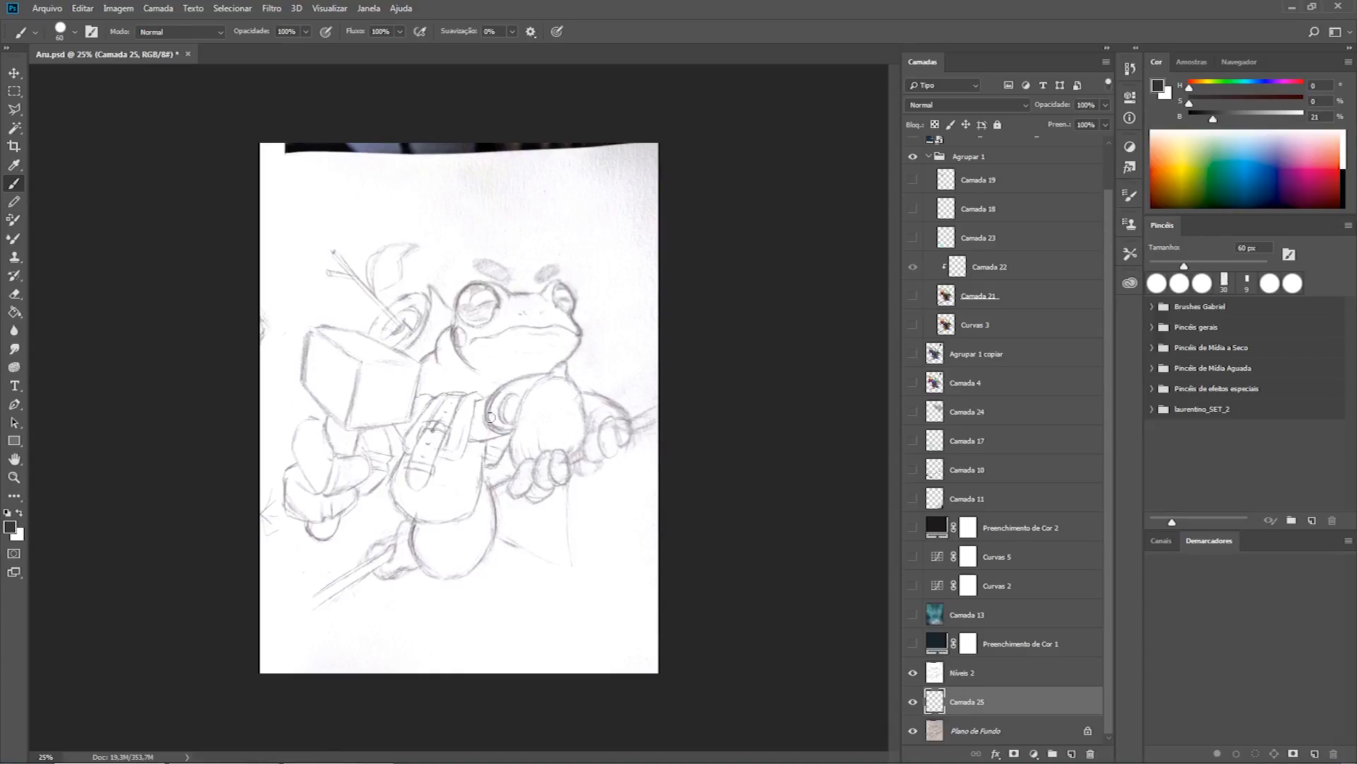
left_click(939, 677)
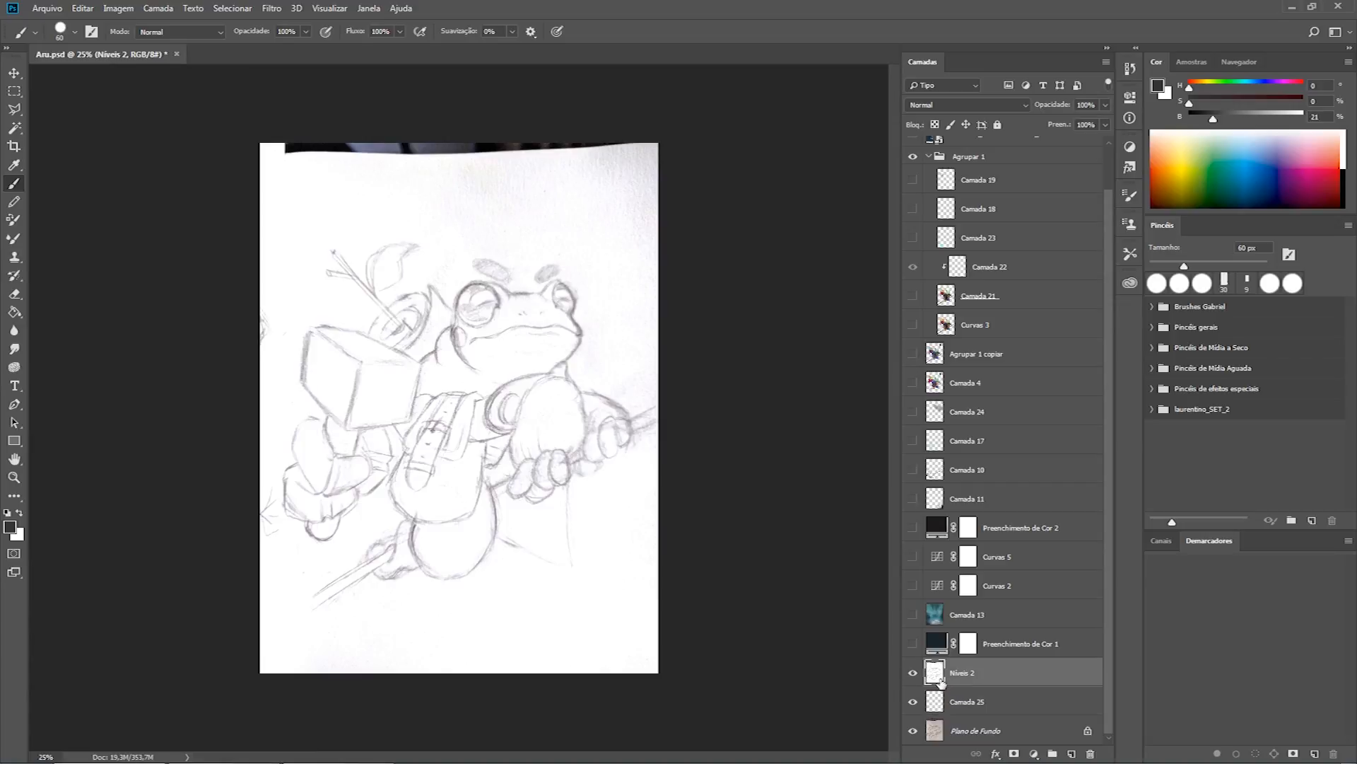
left_click(952, 702)
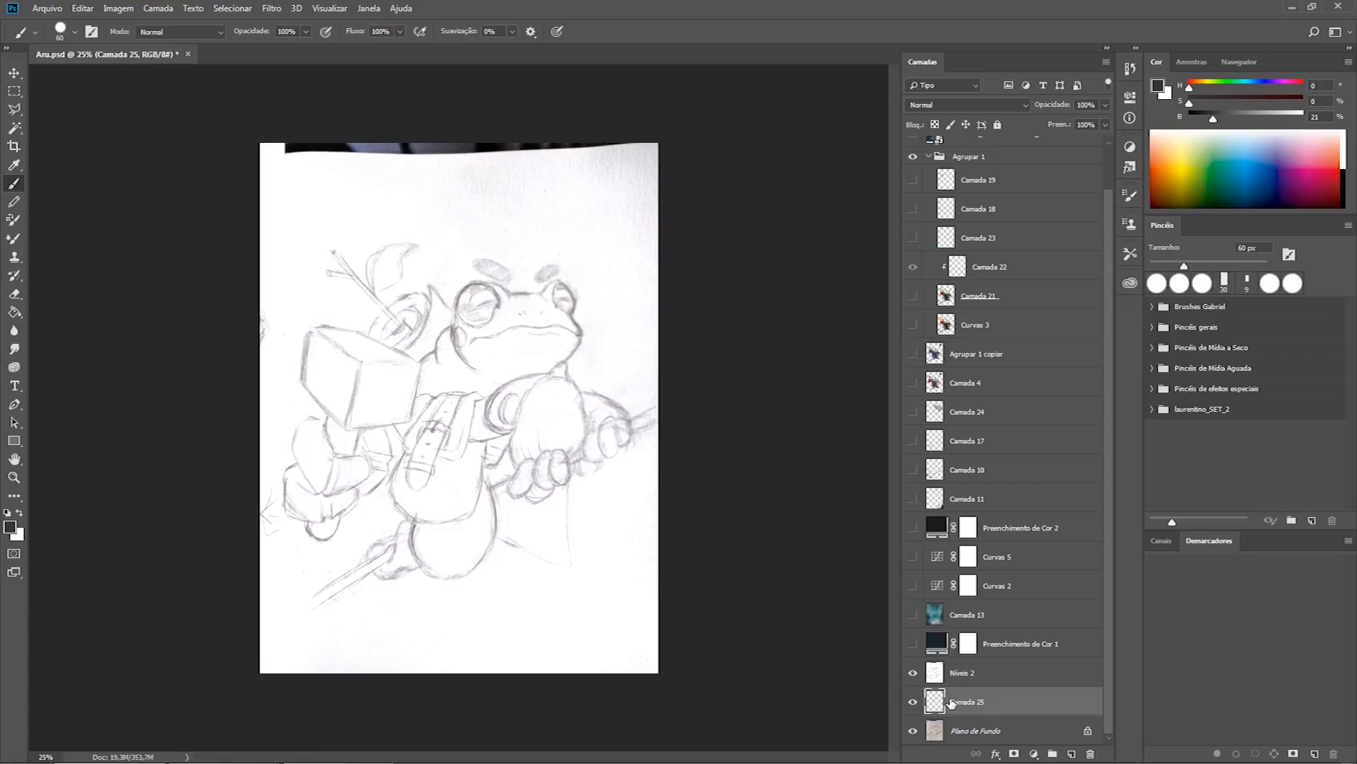
Lower the Níveis 2 sketch layer's opacity to 33%.
left_click(954, 677)
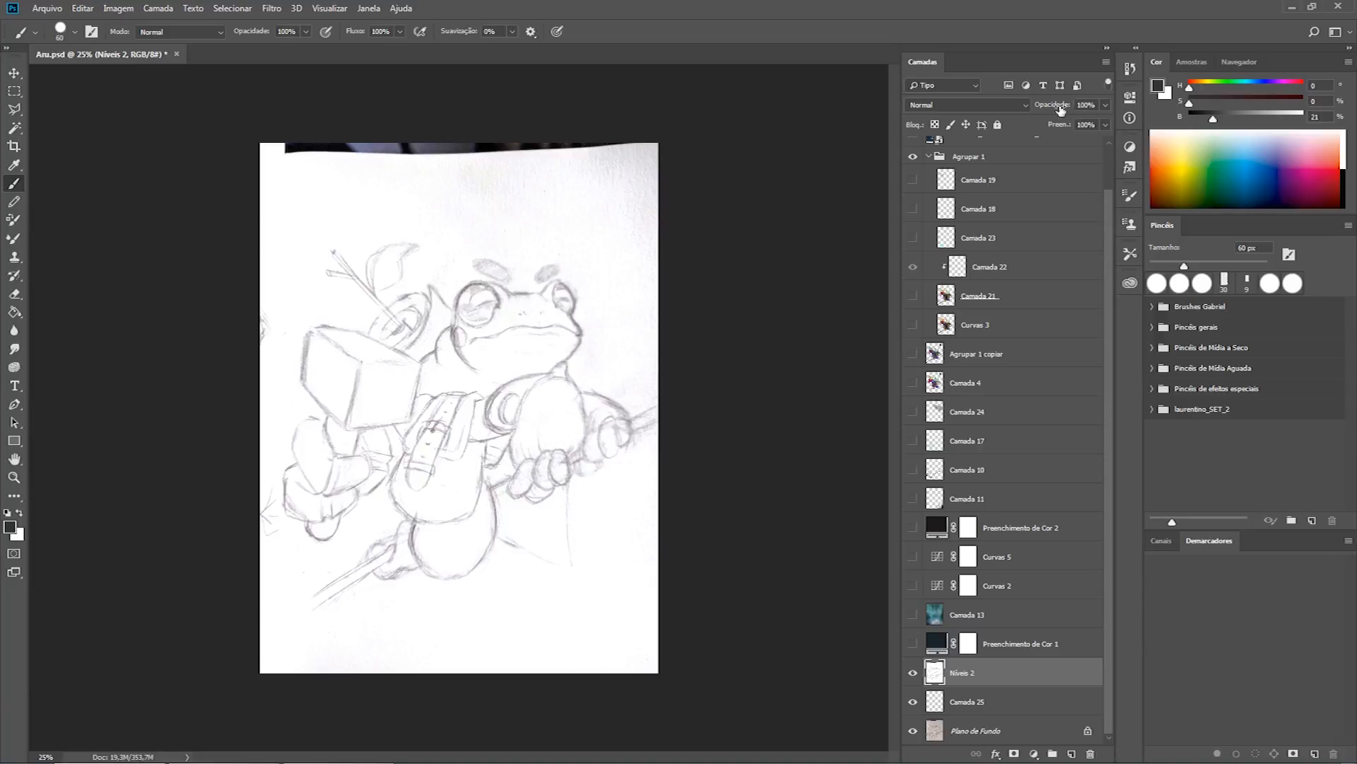
left_click(1105, 105)
left_click_drag(1106, 124, 1032, 120)
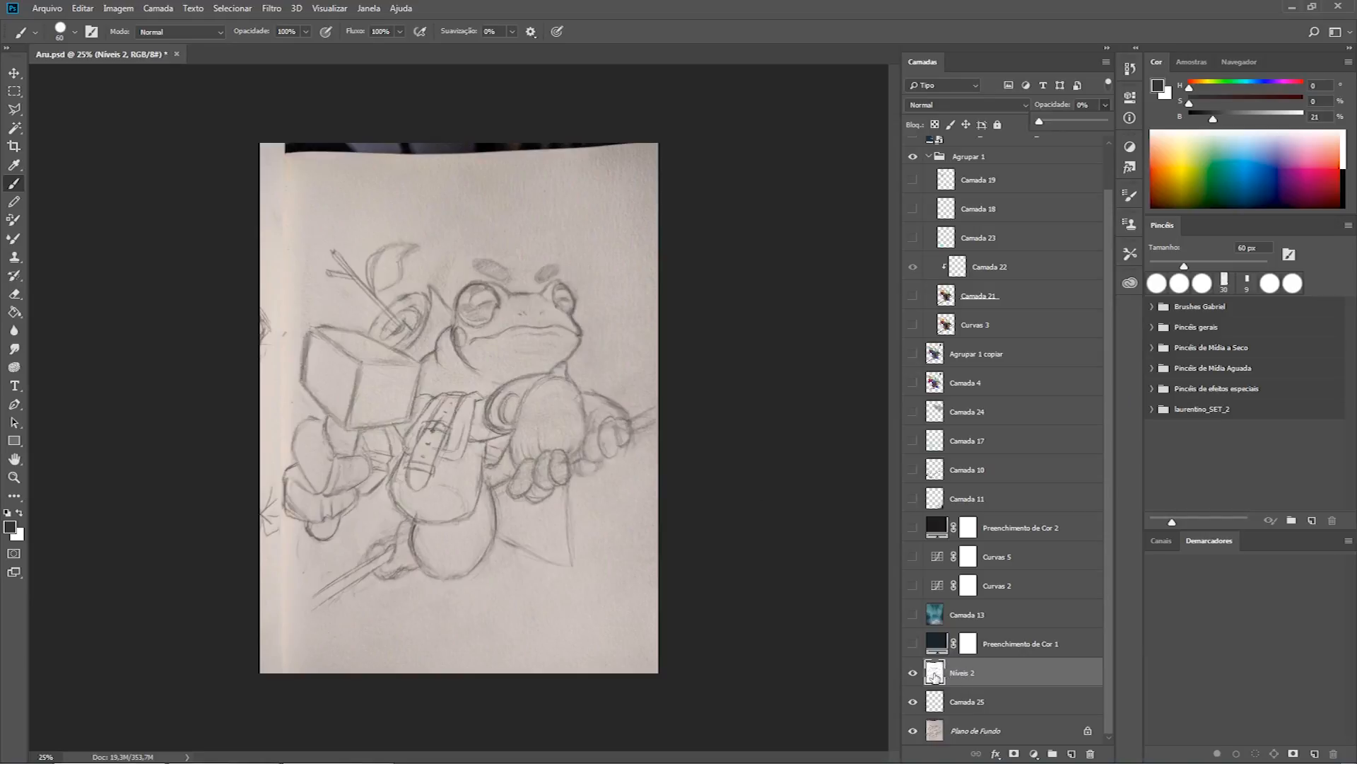
left_click_drag(1042, 121, 1061, 124)
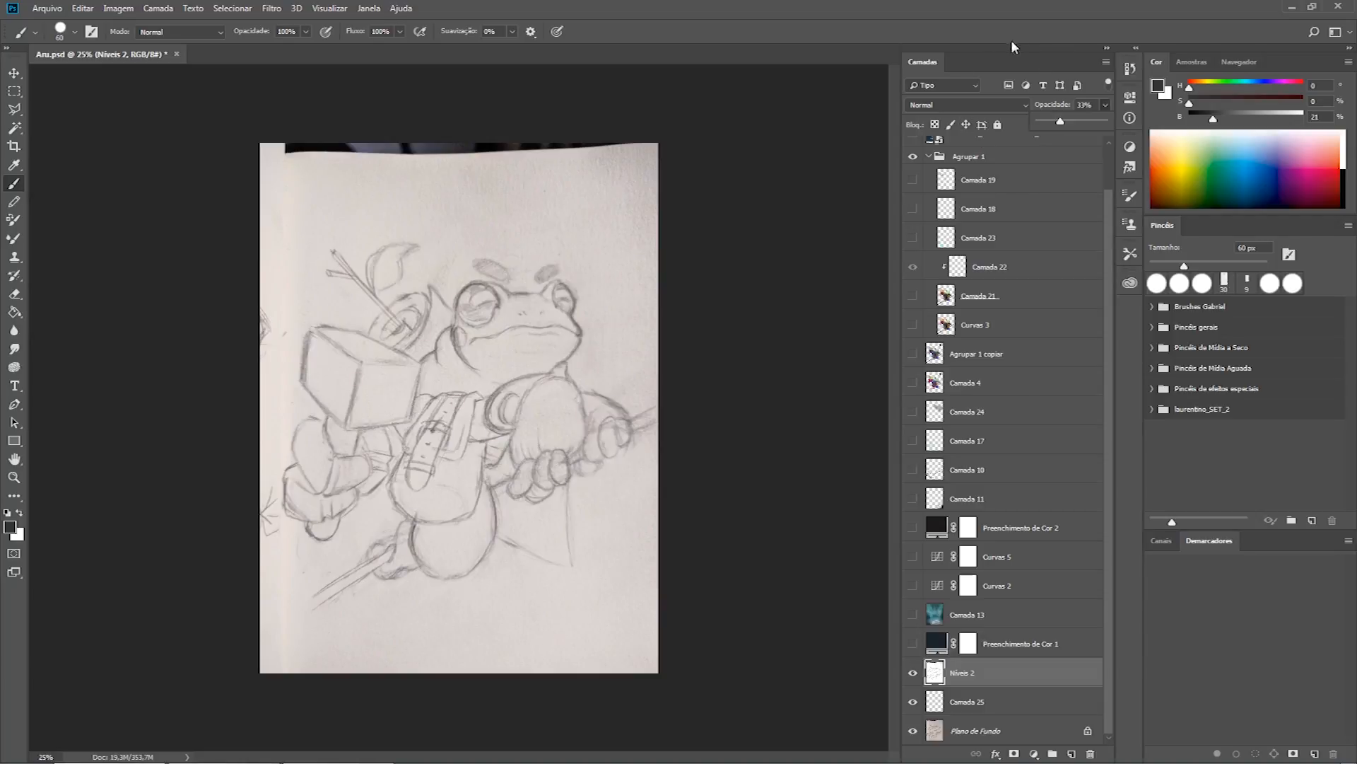
left_click(994, 63)
Set the Níveis 2 sketch layer's blend mode to Multiplicação.
left_click(980, 103)
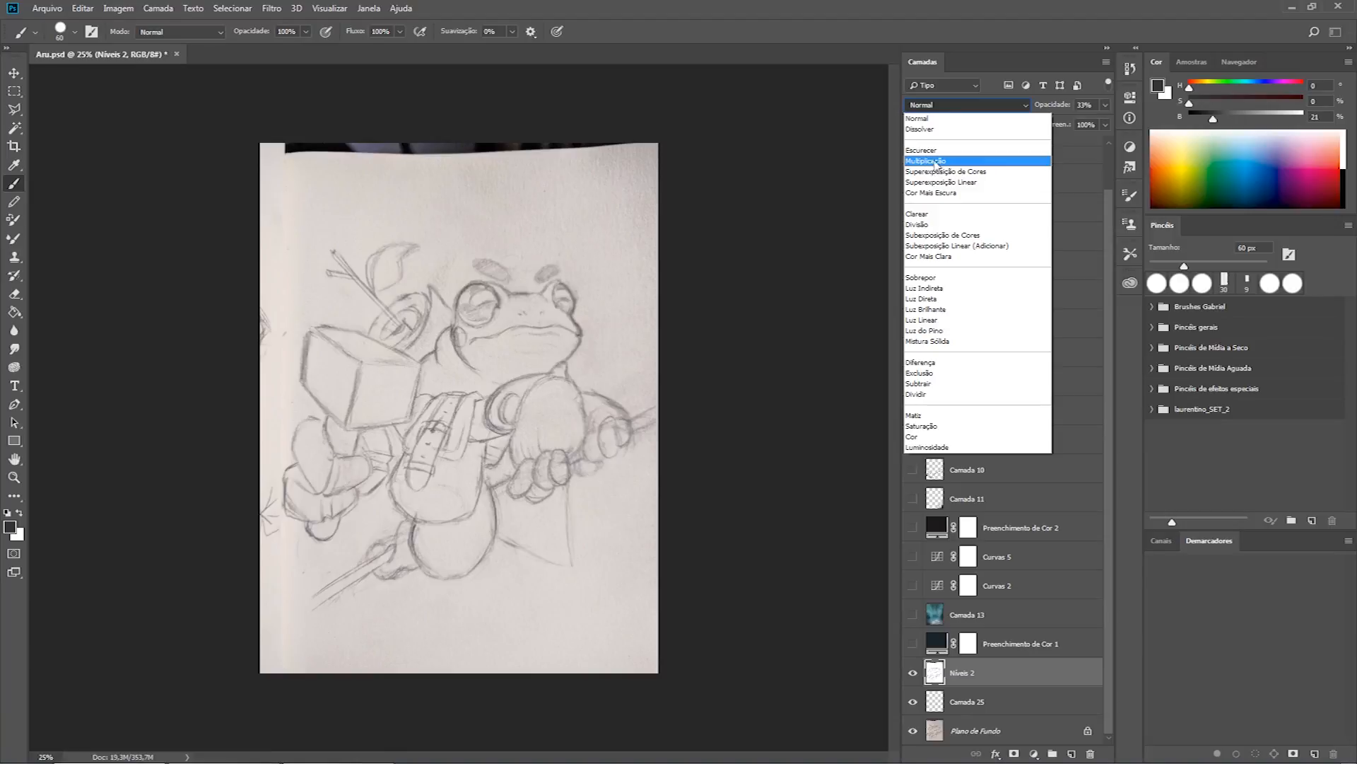
left_click(966, 104)
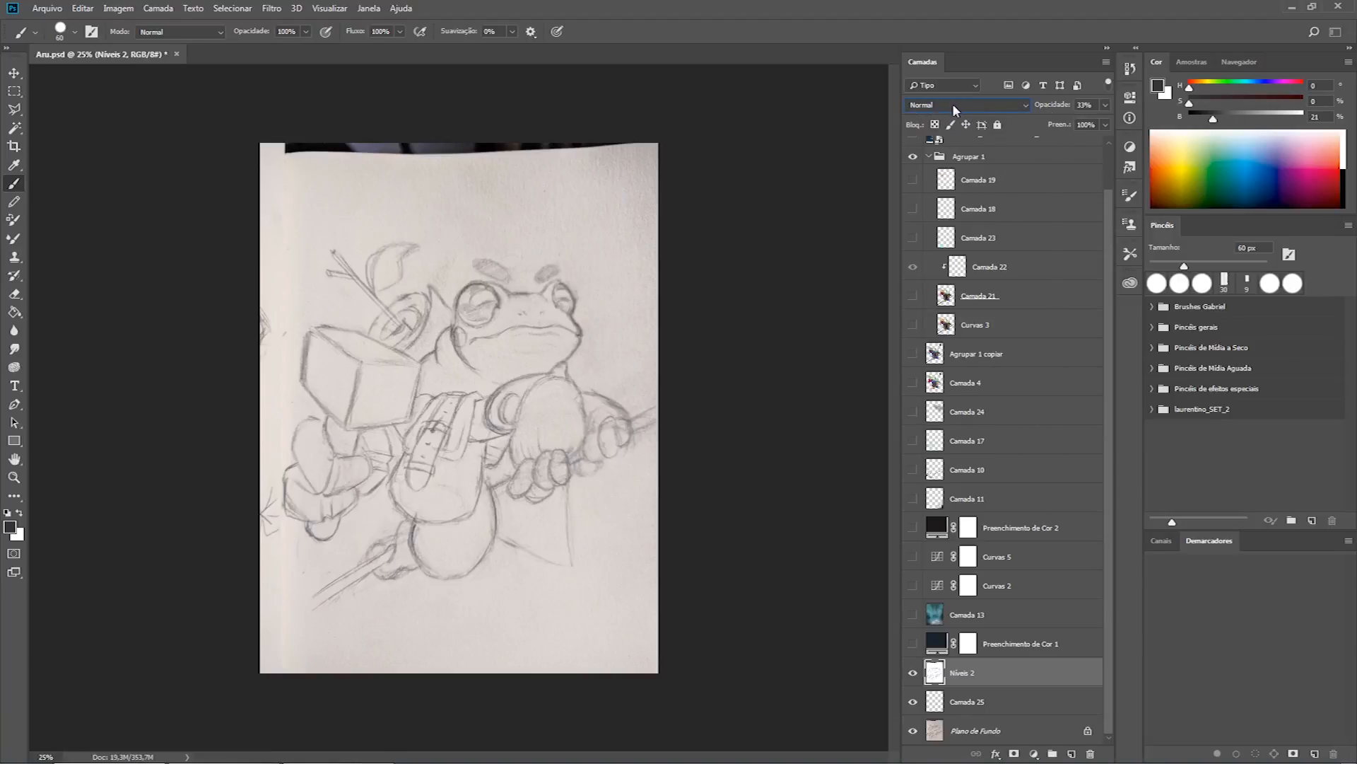
left_click(953, 105)
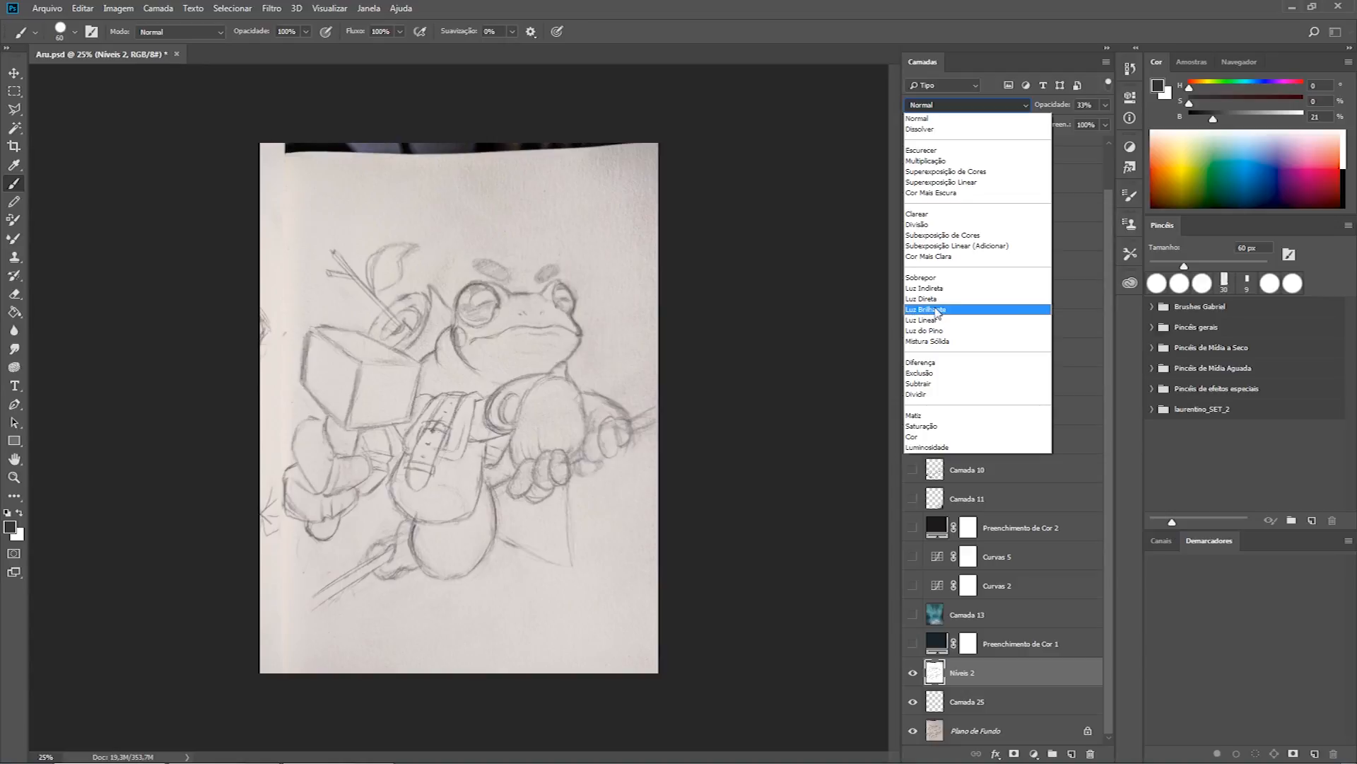
left_click(922, 162)
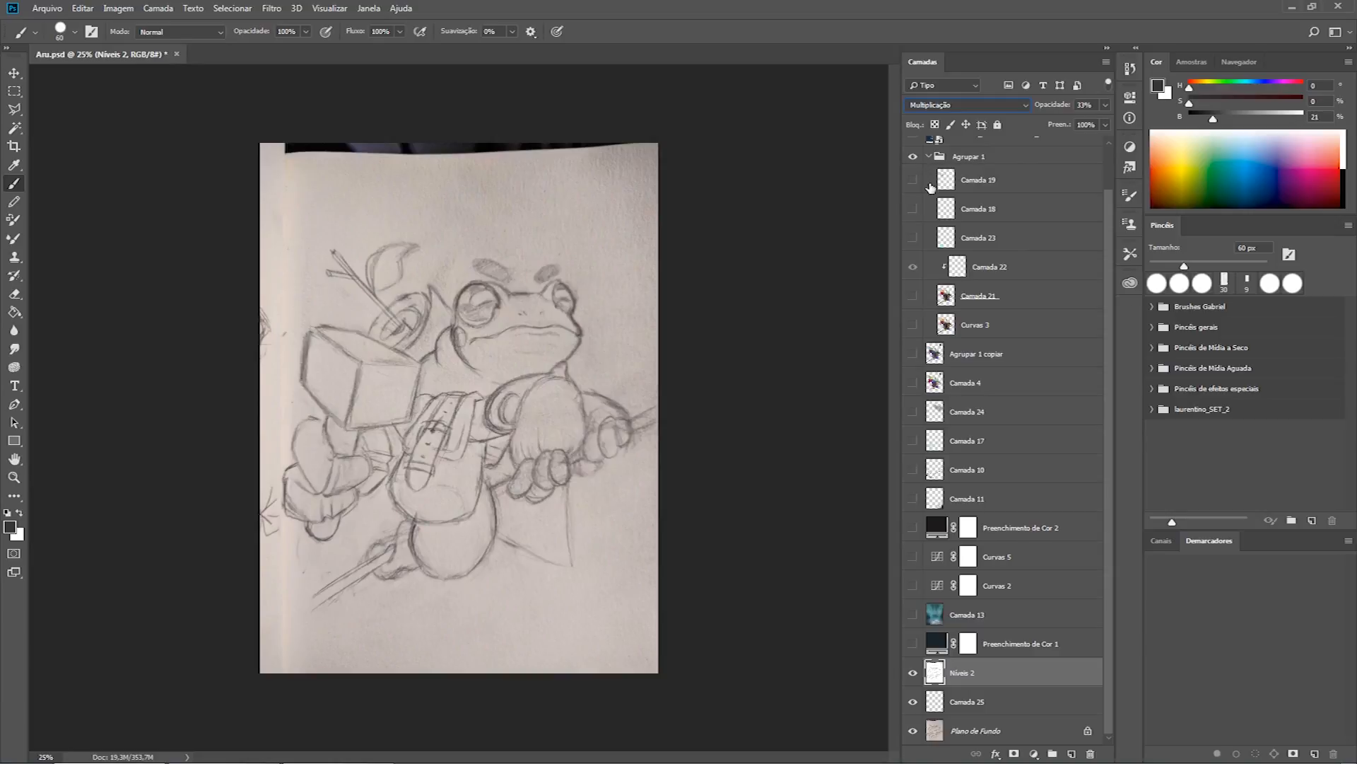
Paint the frog's head green (H 142, S 76, B 65) on the Camada 25 layer beneath the sketch.
left_click(941, 706)
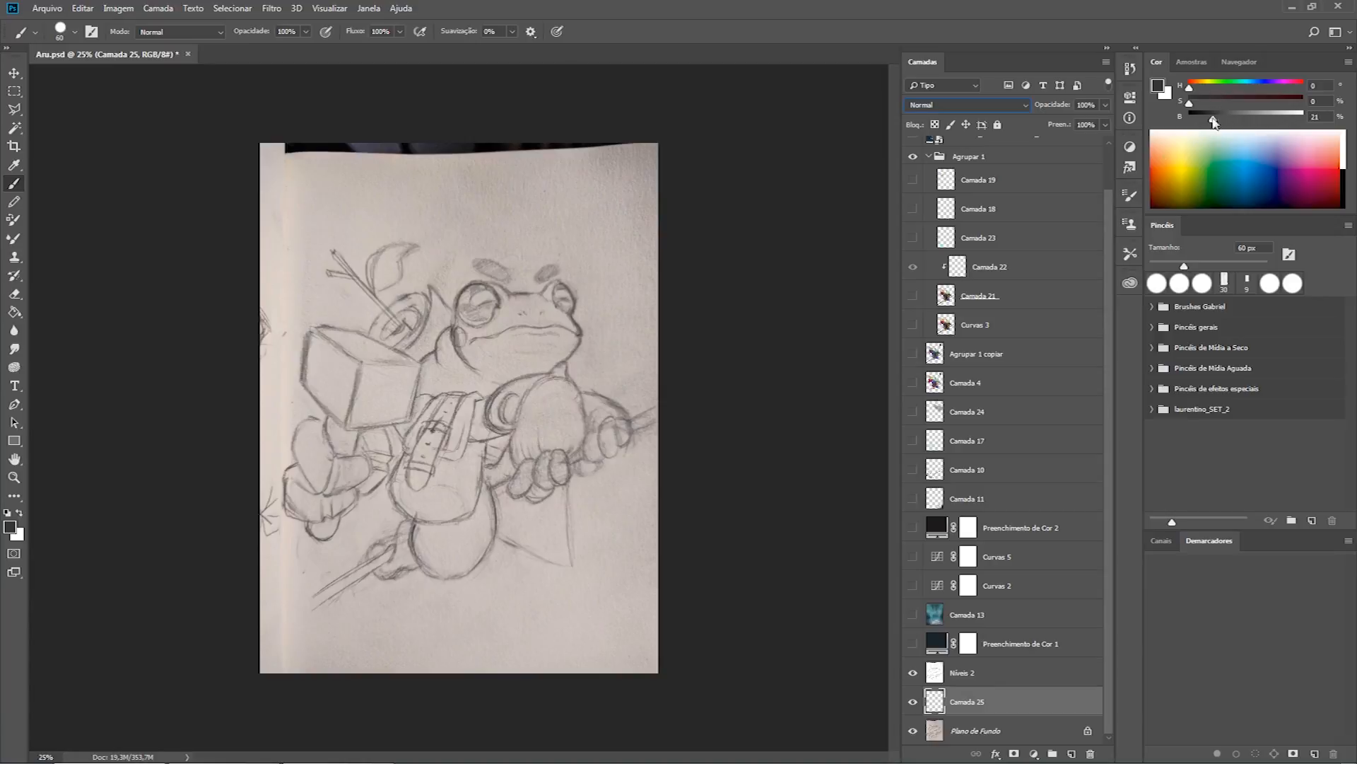
left_click(1214, 179)
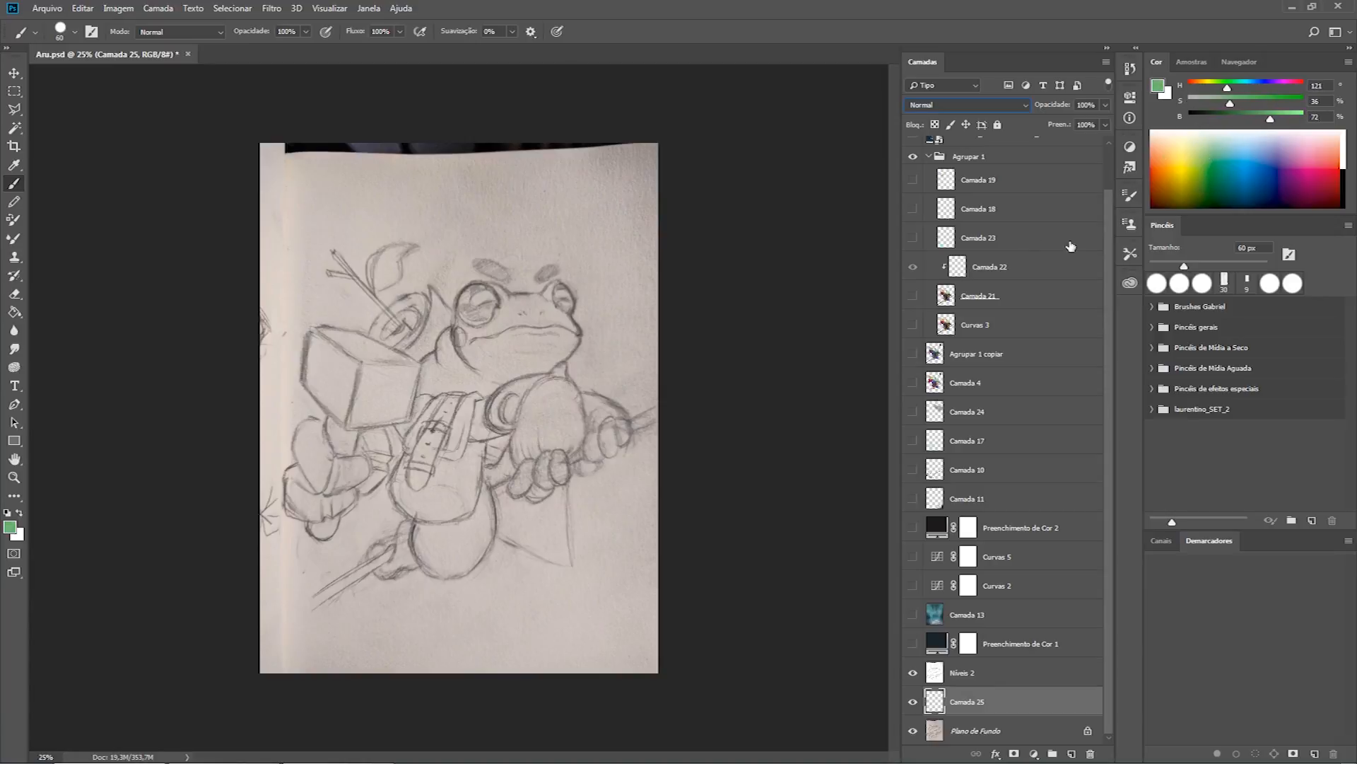
left_click(1216, 157)
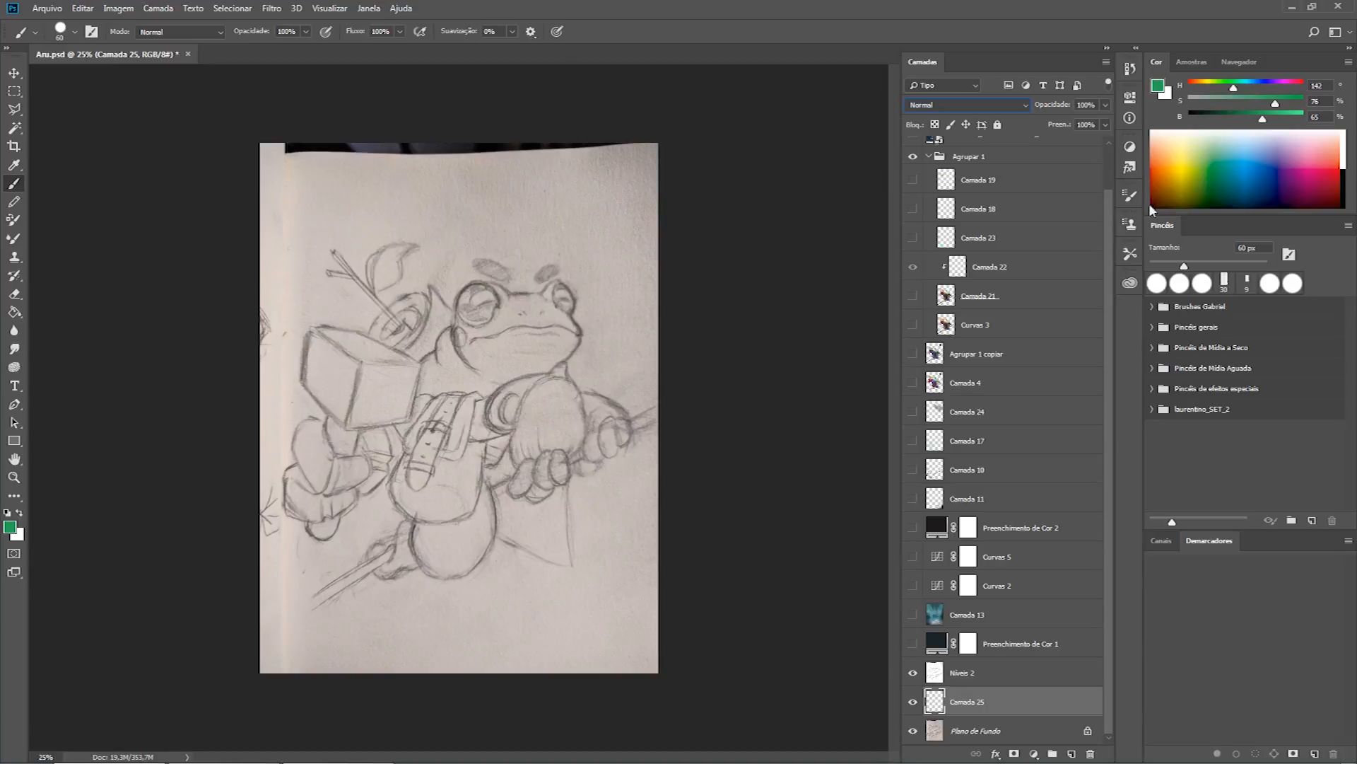
mouse_move(491, 345)
left_mouse_down()
mouse_move(474, 323)
mouse_move(466, 350)
mouse_move(465, 331)
mouse_move(459, 352)
mouse_move(485, 289)
mouse_move(479, 304)
mouse_move(515, 338)
mouse_move(480, 341)
mouse_move(504, 299)
mouse_move(543, 320)
mouse_move(552, 300)
mouse_move(554, 333)
mouse_move(488, 350)
left_mouse_up()
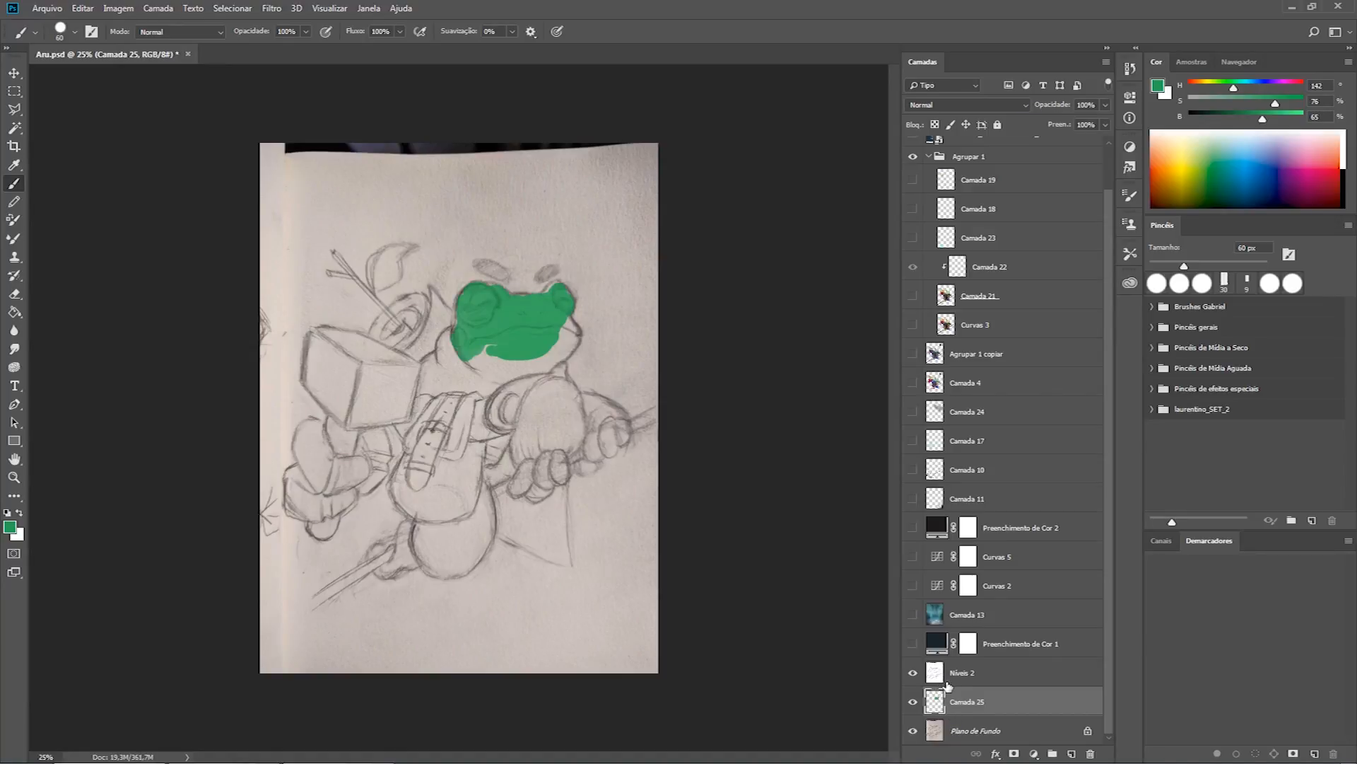
mouse_move(488, 360)
left_mouse_down()
mouse_move(533, 341)
mouse_move(513, 354)
mouse_move(547, 364)
mouse_move(570, 324)
left_mouse_up()
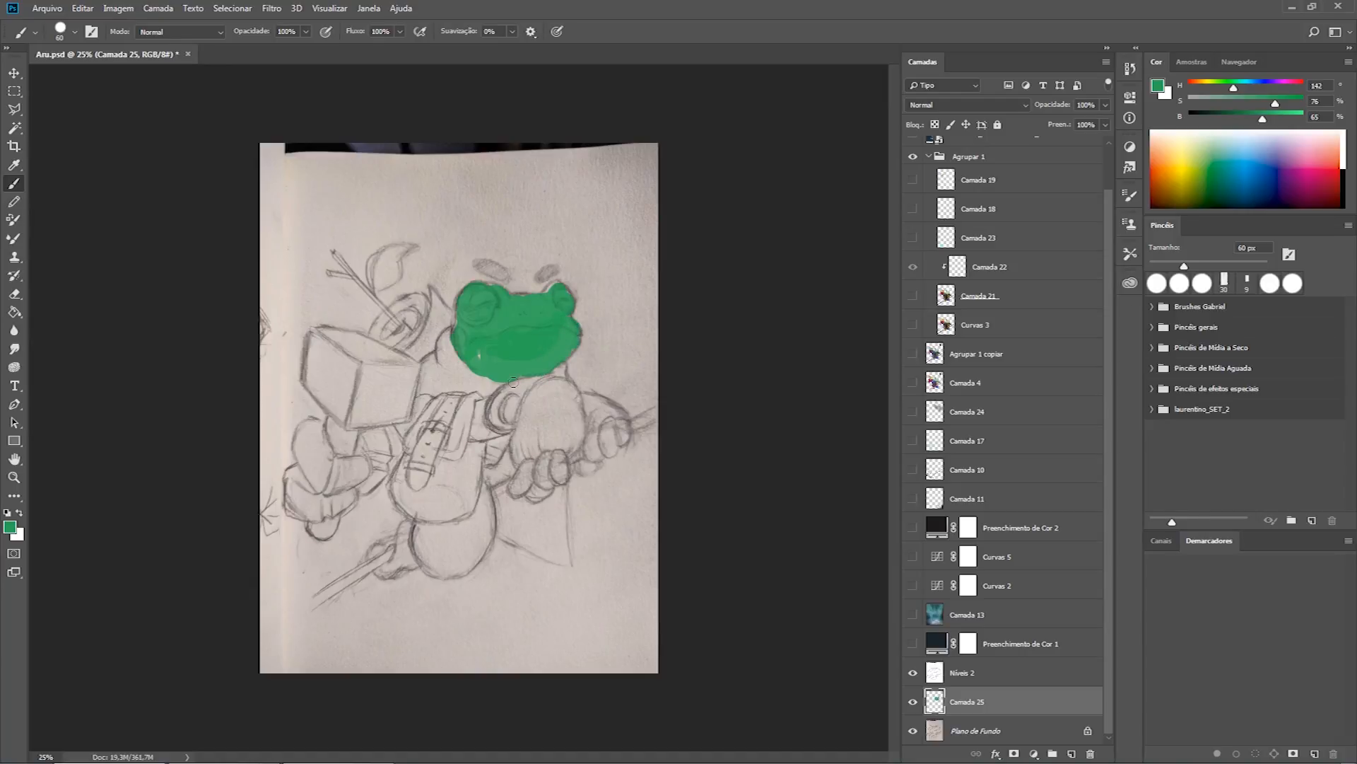
Raise the Níveis 2 sketch layer's opacity to 100% with its blend mode set to Multiplicação.
left_click(956, 679)
left_click(1105, 105)
left_click_drag(1060, 121, 1116, 125)
left_click(1012, 105)
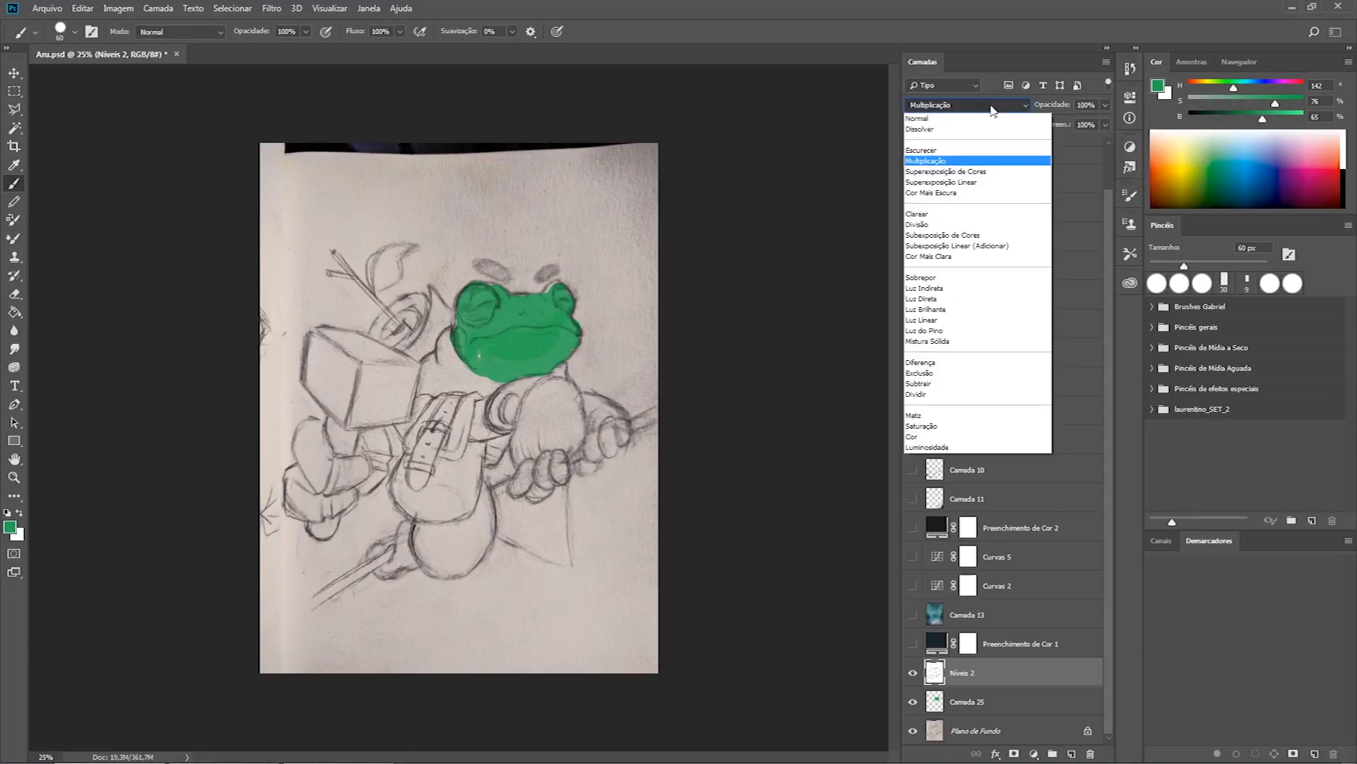
left_click(930, 169)
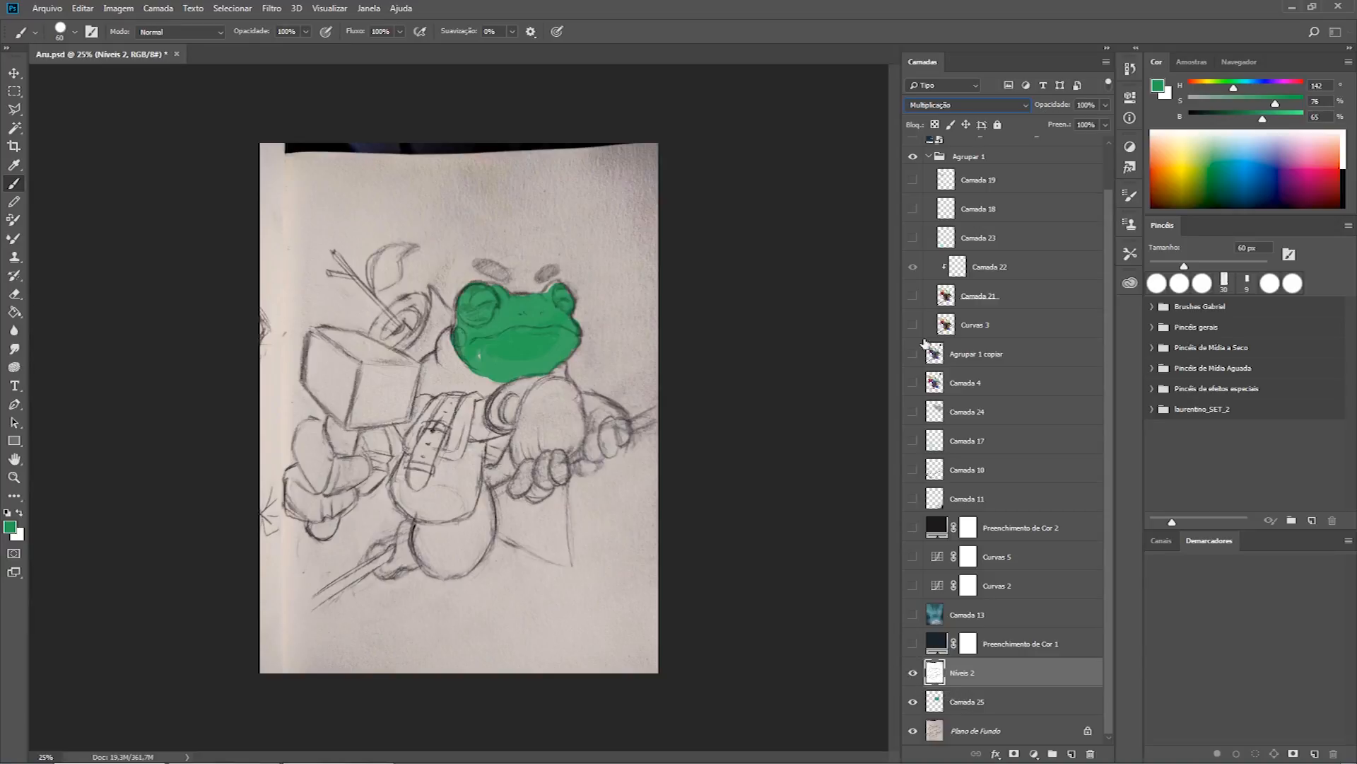
Try the Sobrepor and Luz Indireta blend modes on the Níveis 2 sketch layer and return it to Multiplicação.
left_click(1012, 107)
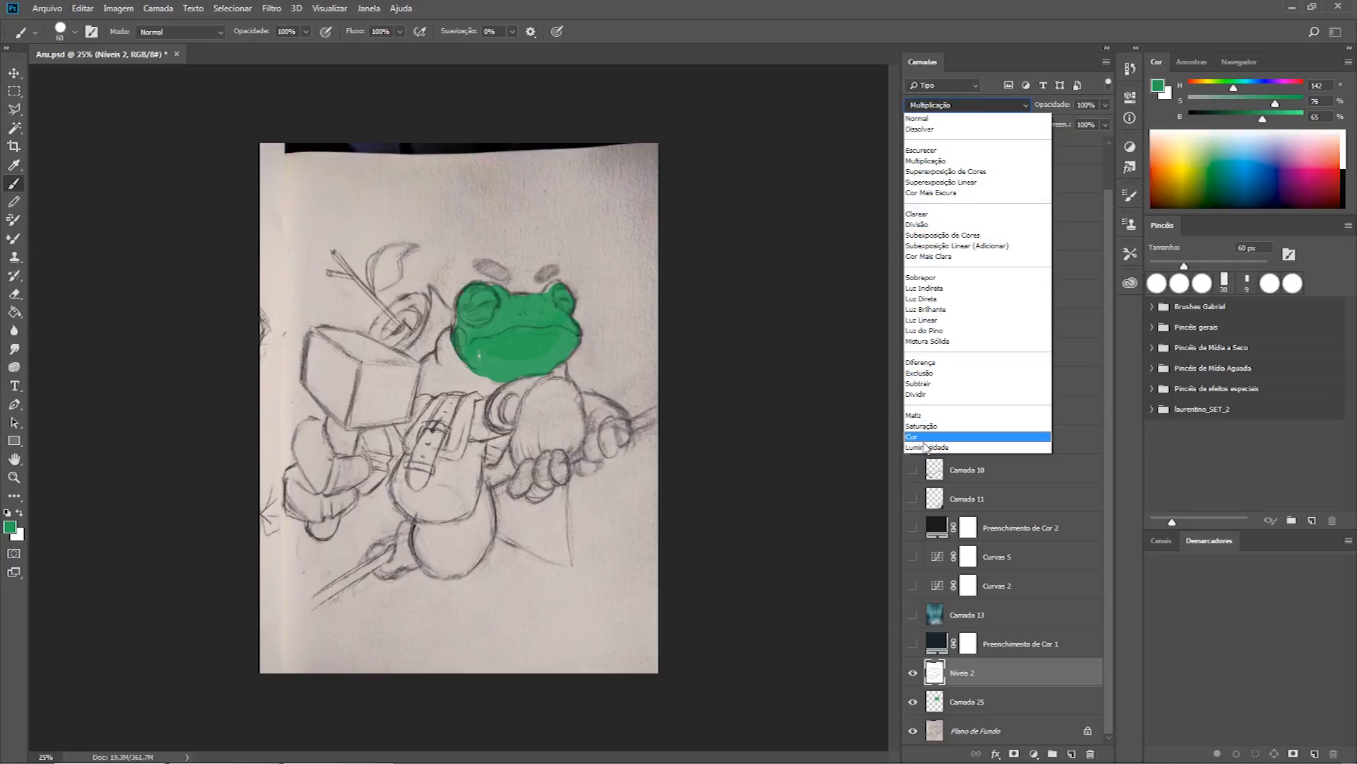
left_click(922, 277)
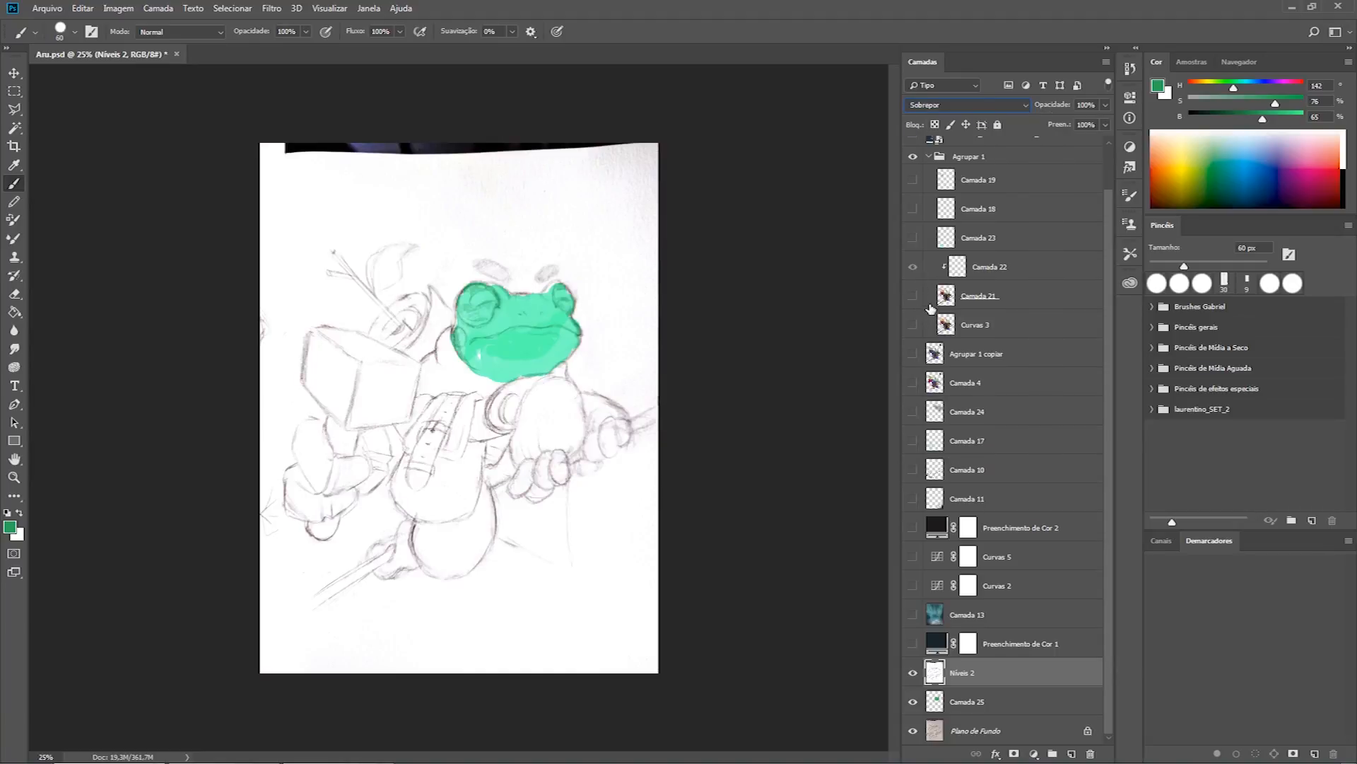
left_click(974, 106)
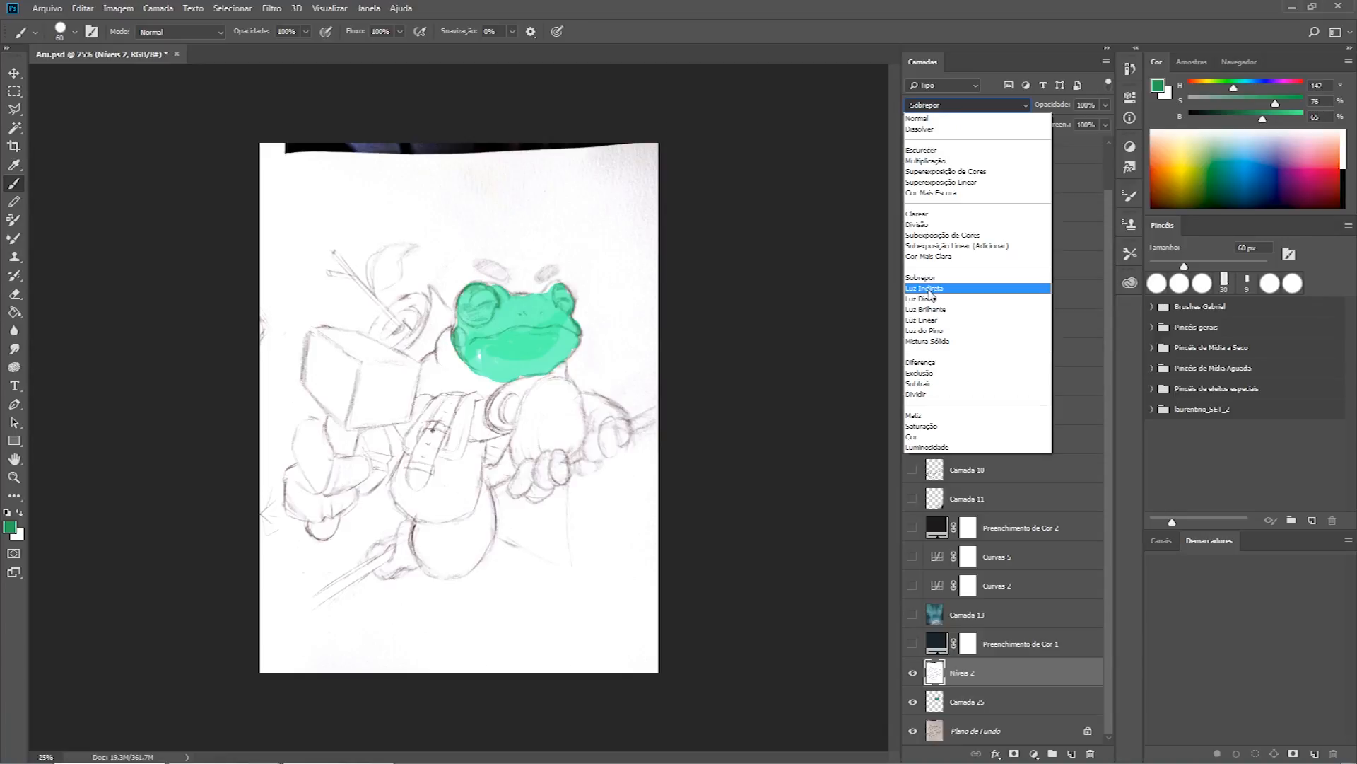
left_click(932, 289)
left_click(966, 108)
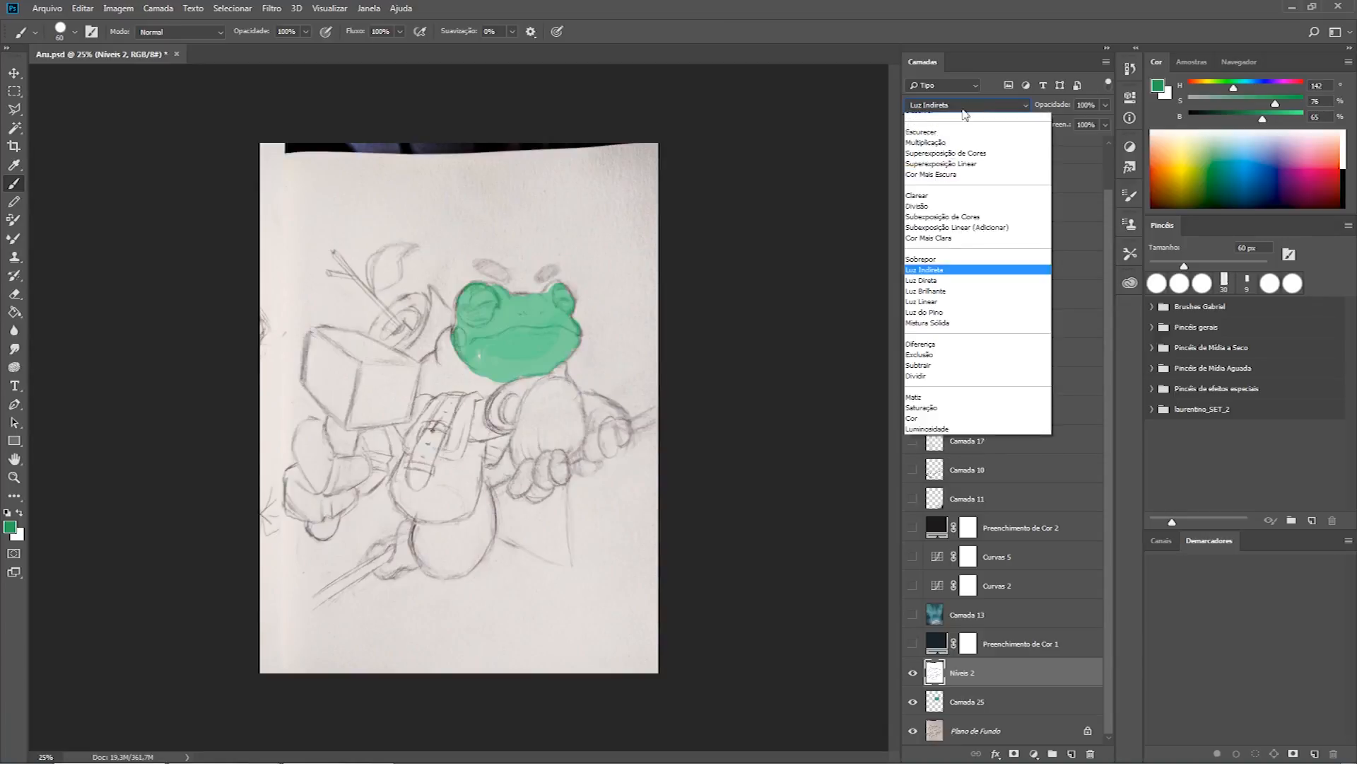
left_click(938, 162)
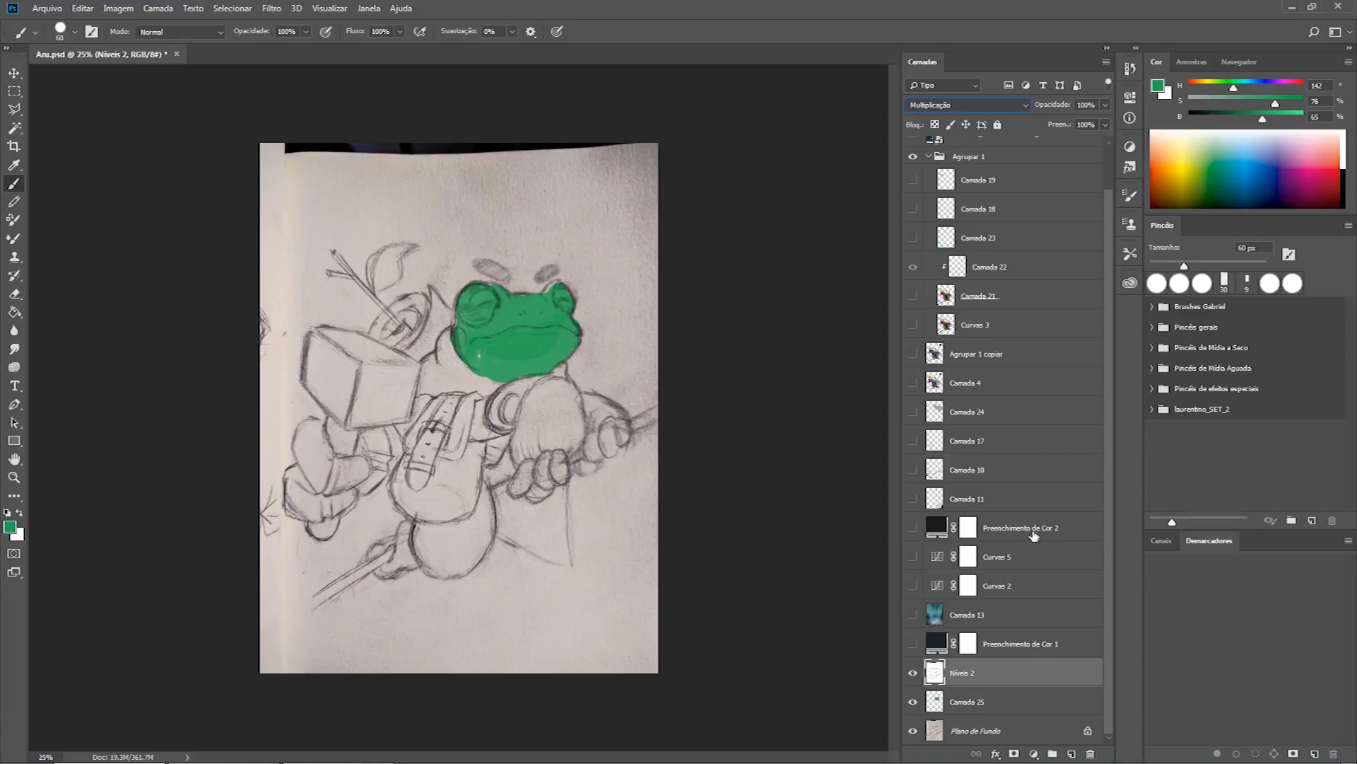
Delete the Níveis 2 and Camada 25 layers together.
left_click(975, 702, "shift")
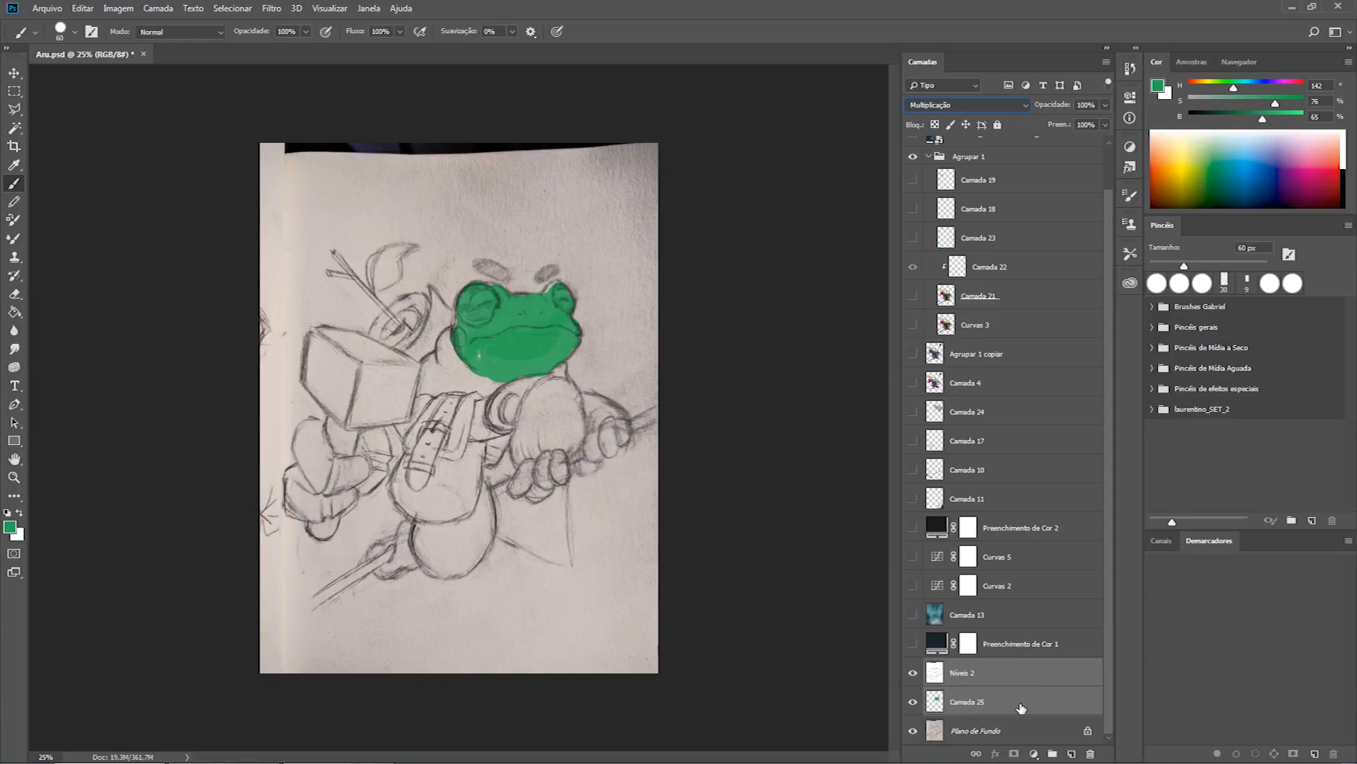
key("Delete")
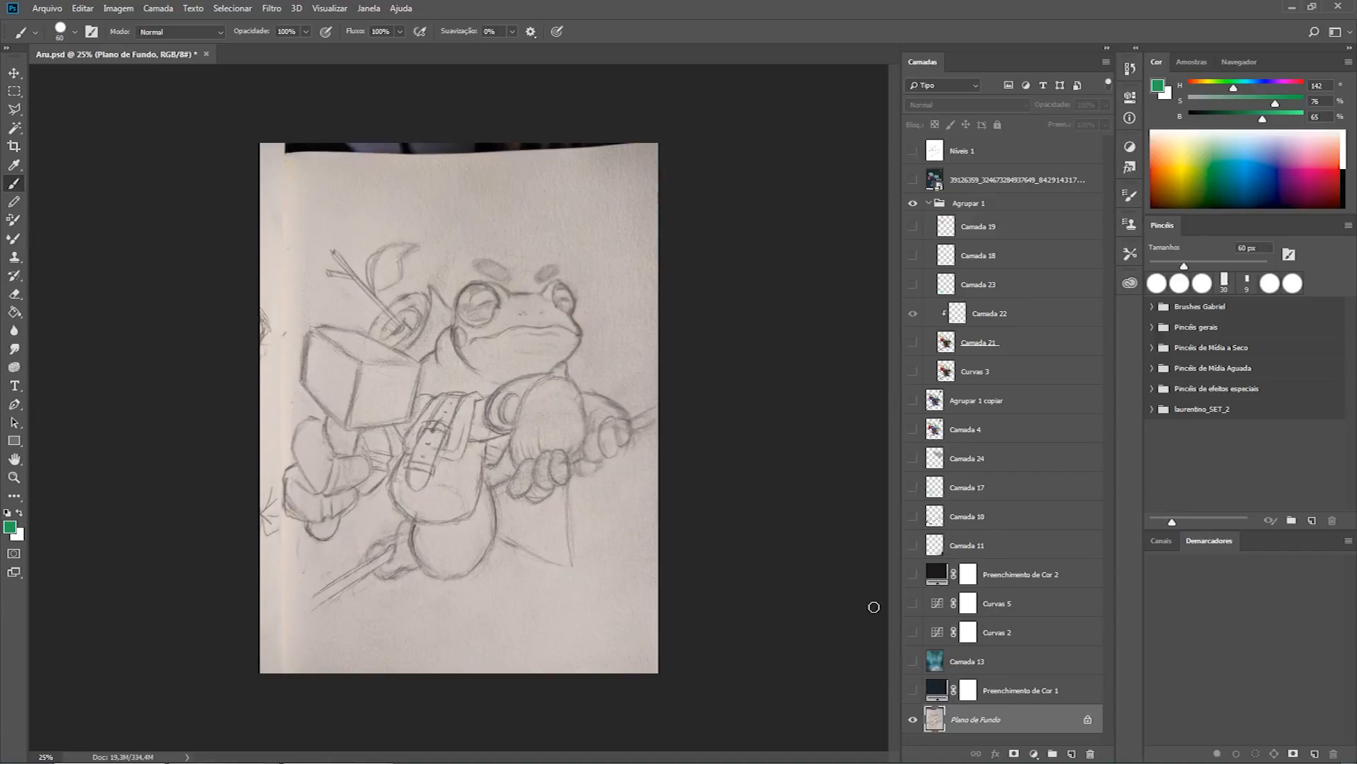
Make the Preenchimento de Cor 1 fill and the Camada 13 background painting visible.
left_click(912, 690)
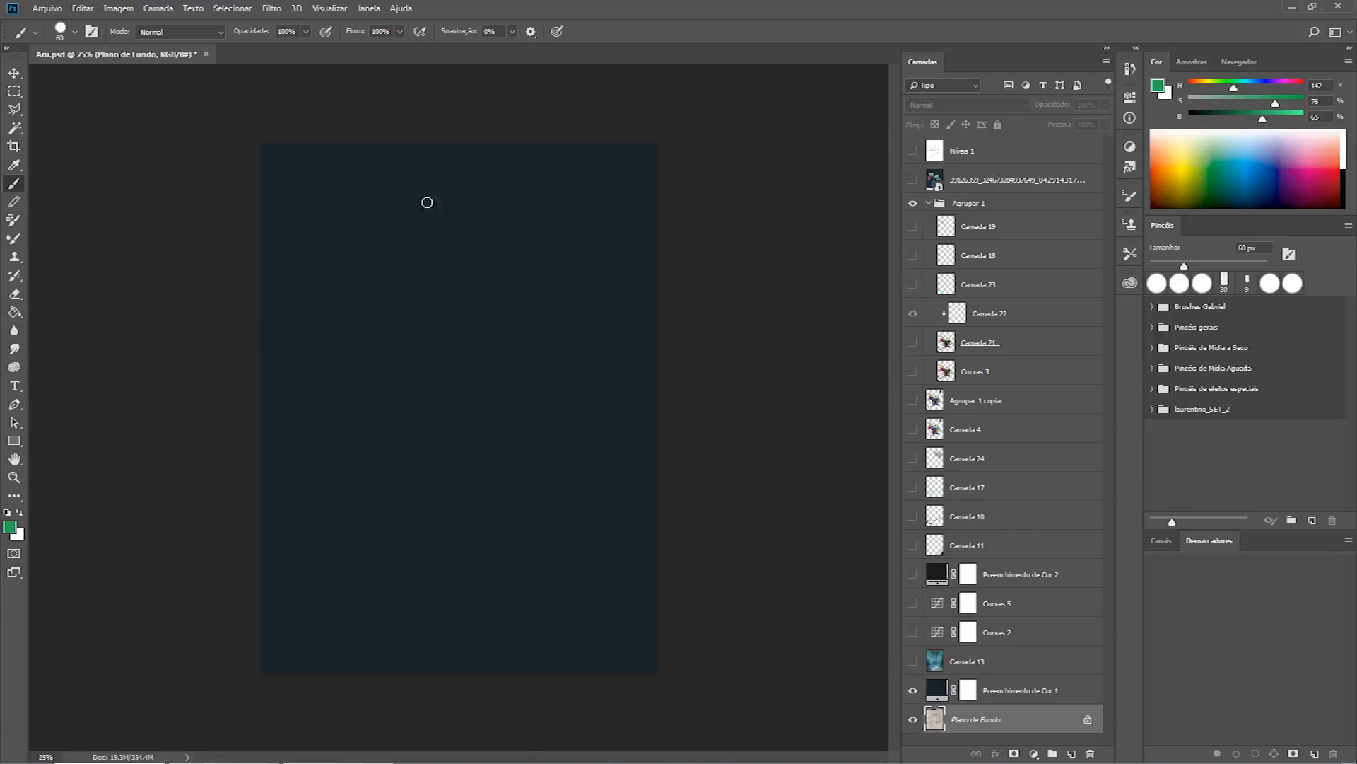
left_click(938, 665)
left_click(917, 666)
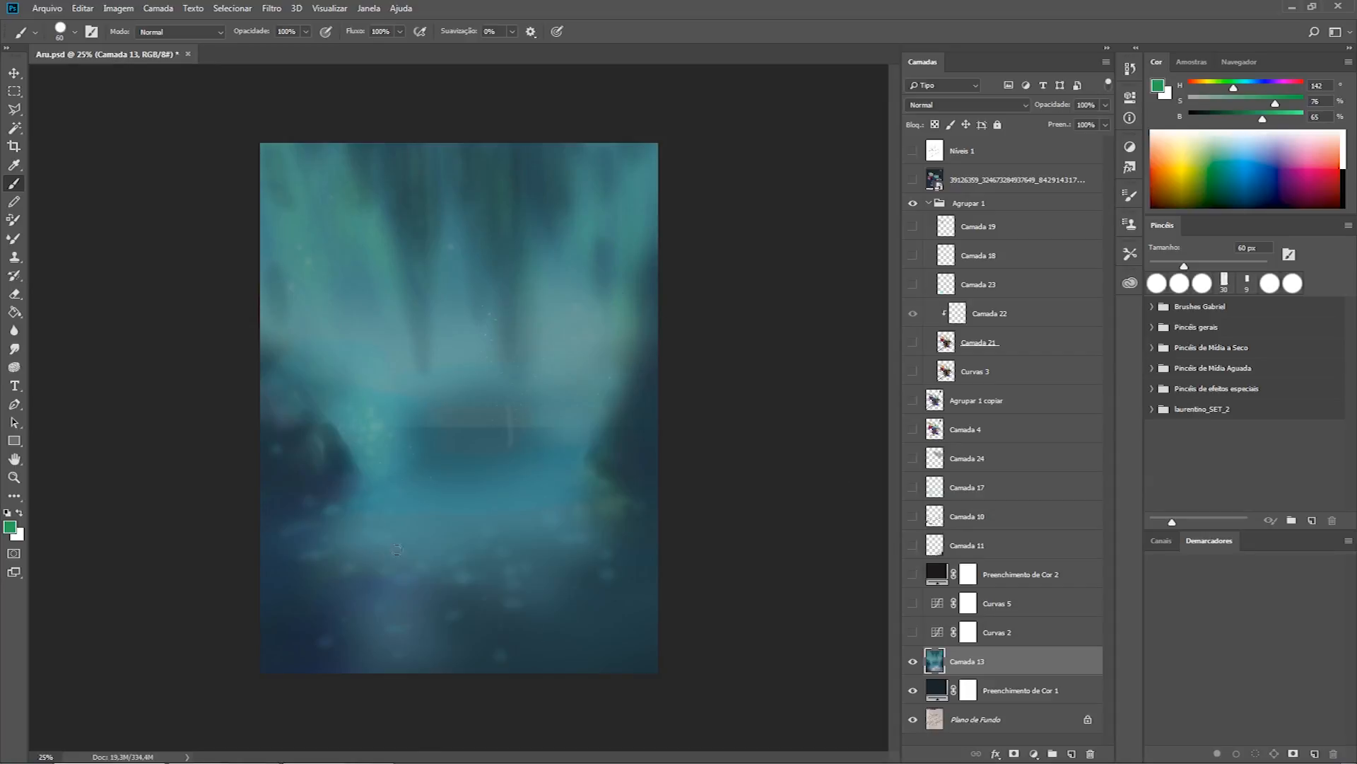
Add a new Curves adjustment layer directly above Curvas 2.
left_click(968, 632)
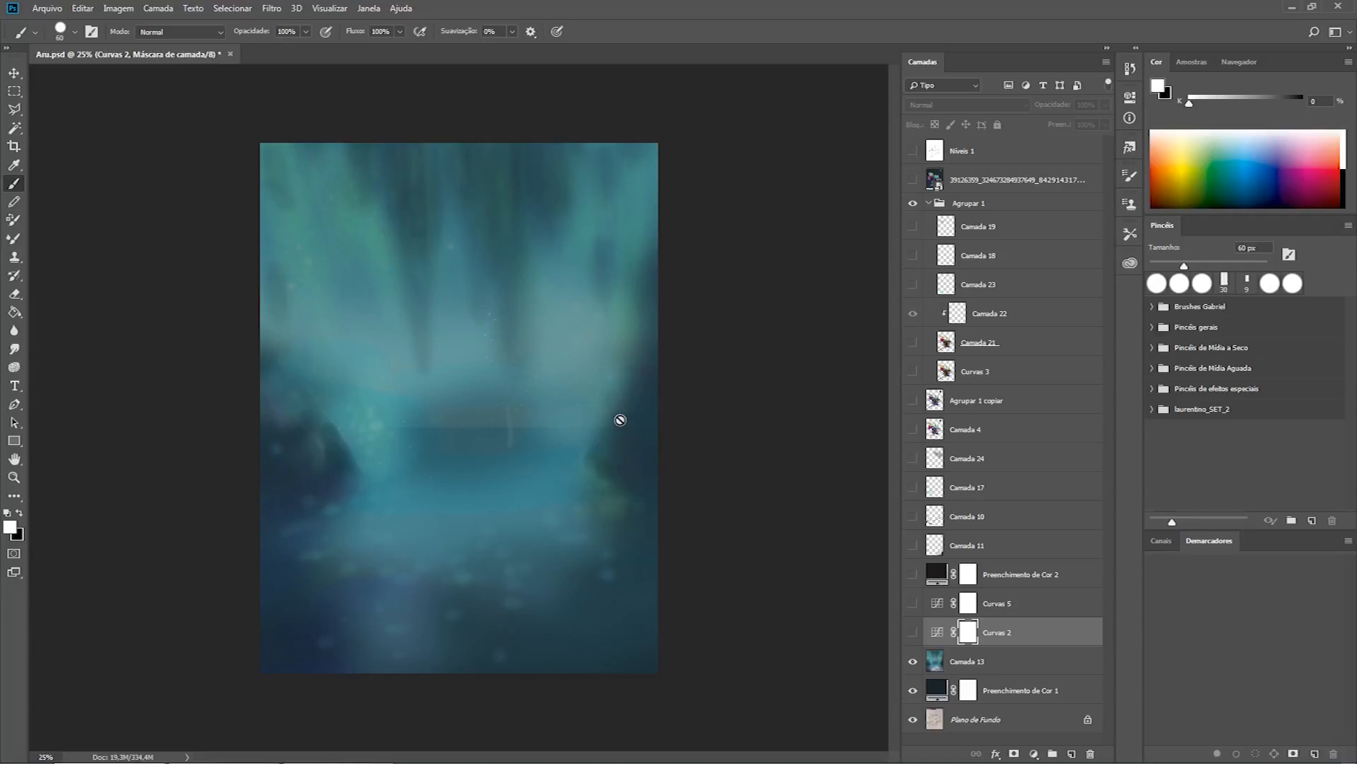
left_click(373, 15)
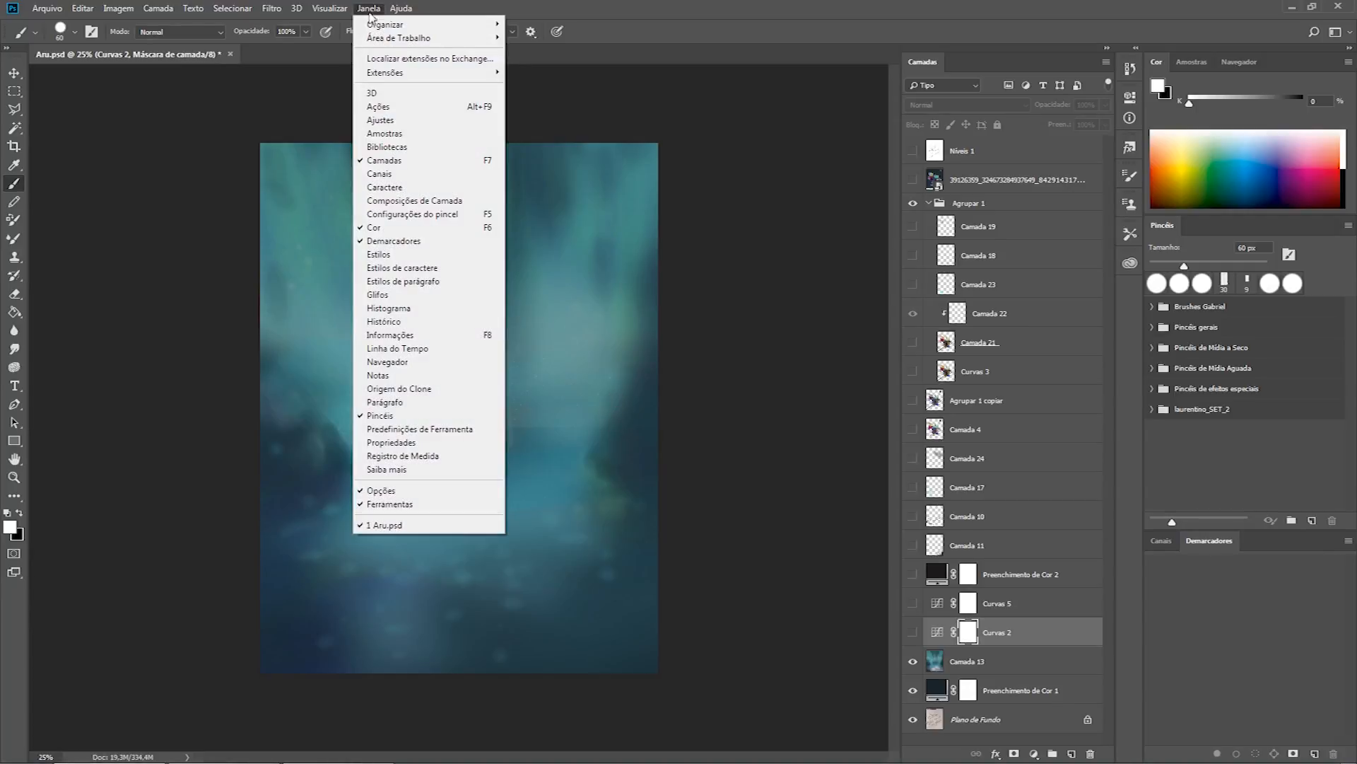
left_click(382, 121)
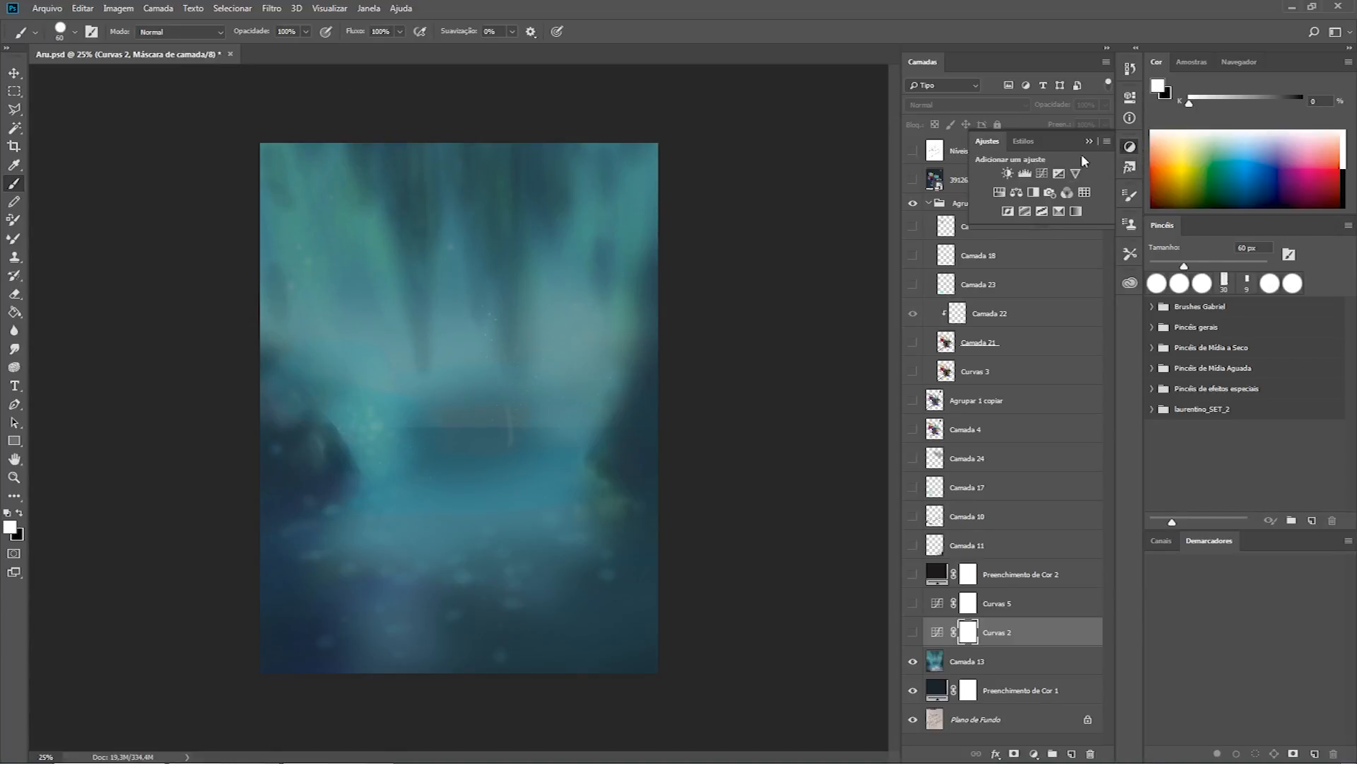
left_click(1130, 147)
left_click(1131, 147)
left_click(1129, 150)
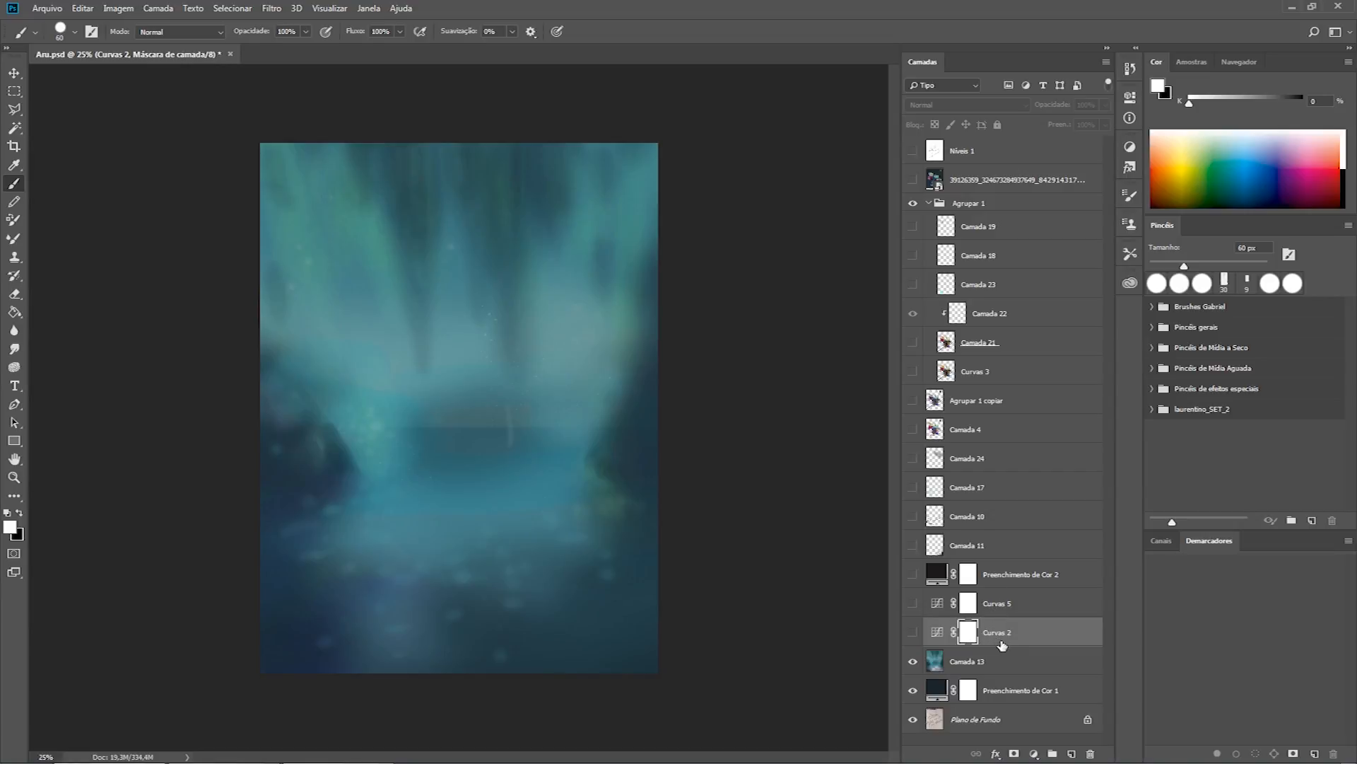
left_click(1130, 149)
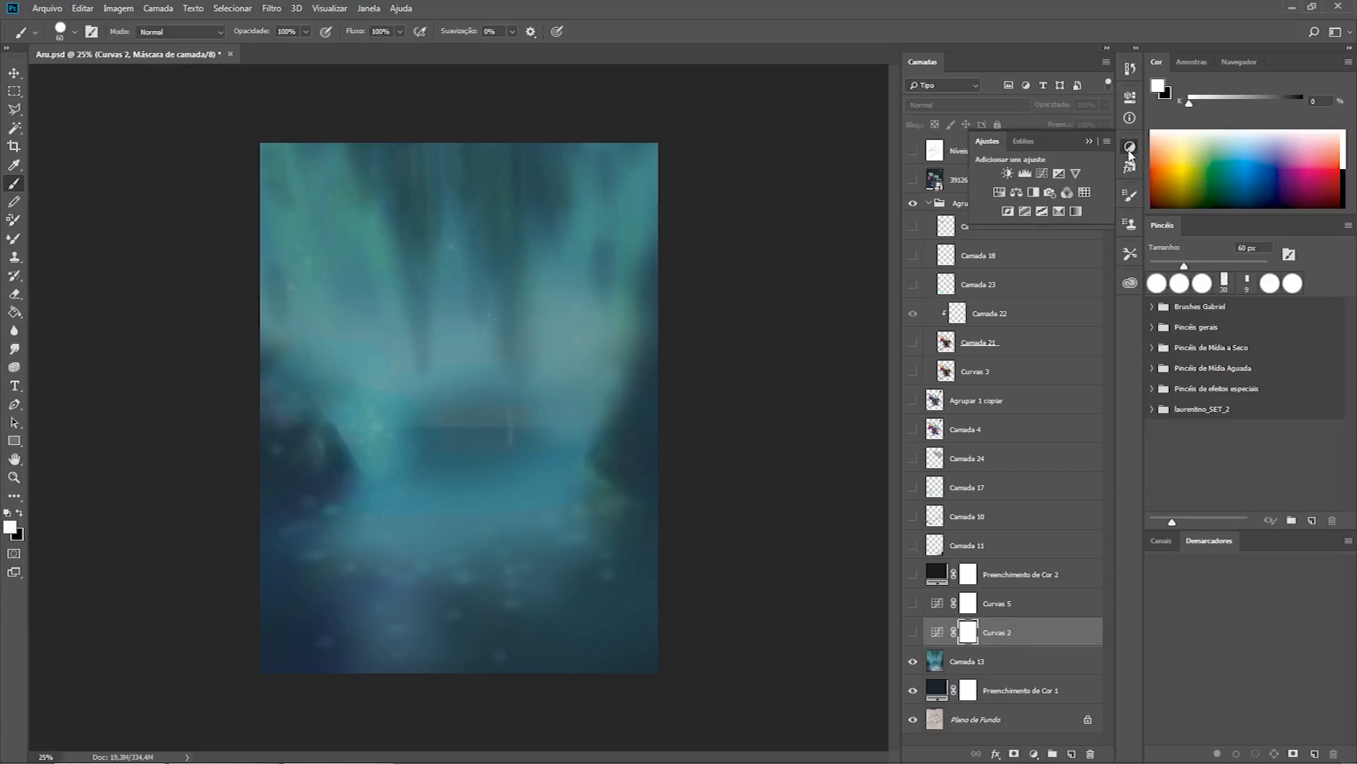
left_click(1043, 174)
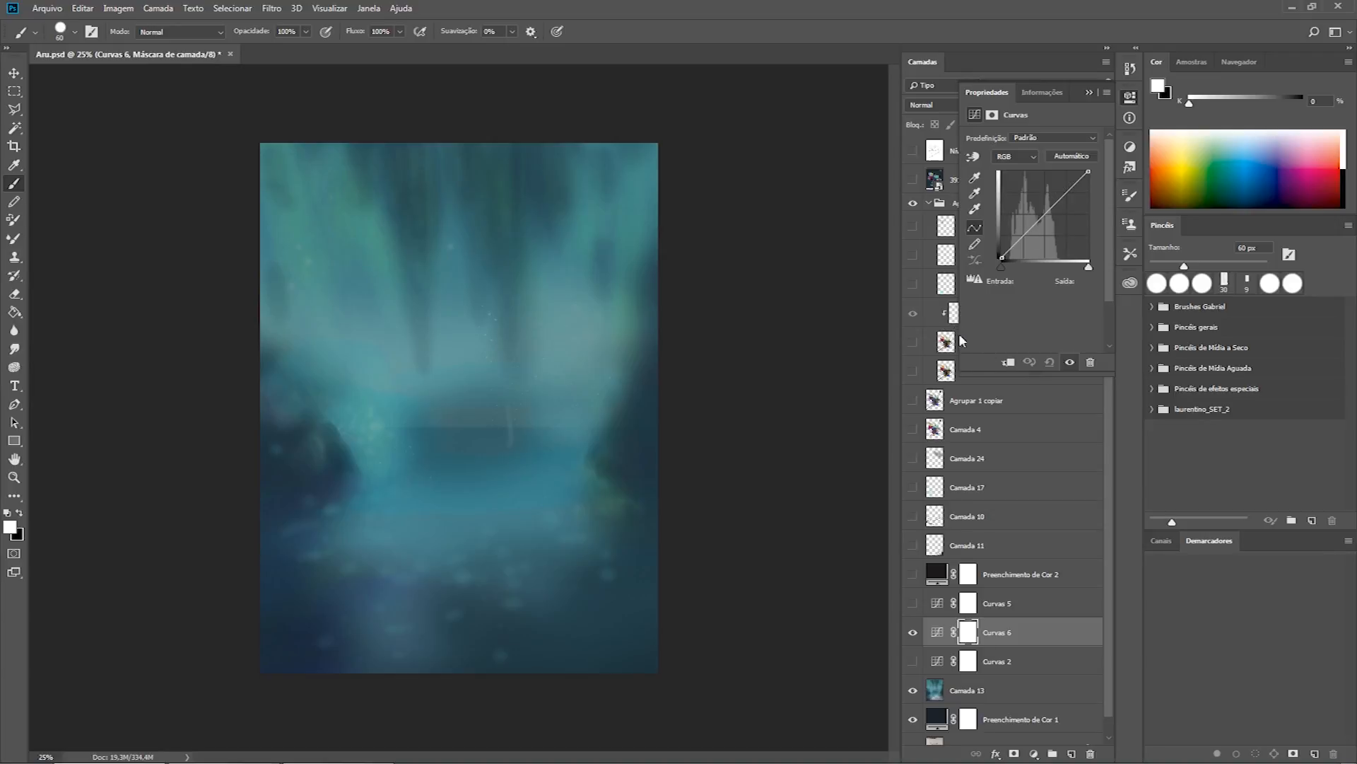
Add a midtone point to the new adjustment's RGB curve and one to its Azul curve at input 116, output 115.
left_click_drag(958, 318, 896, 422)
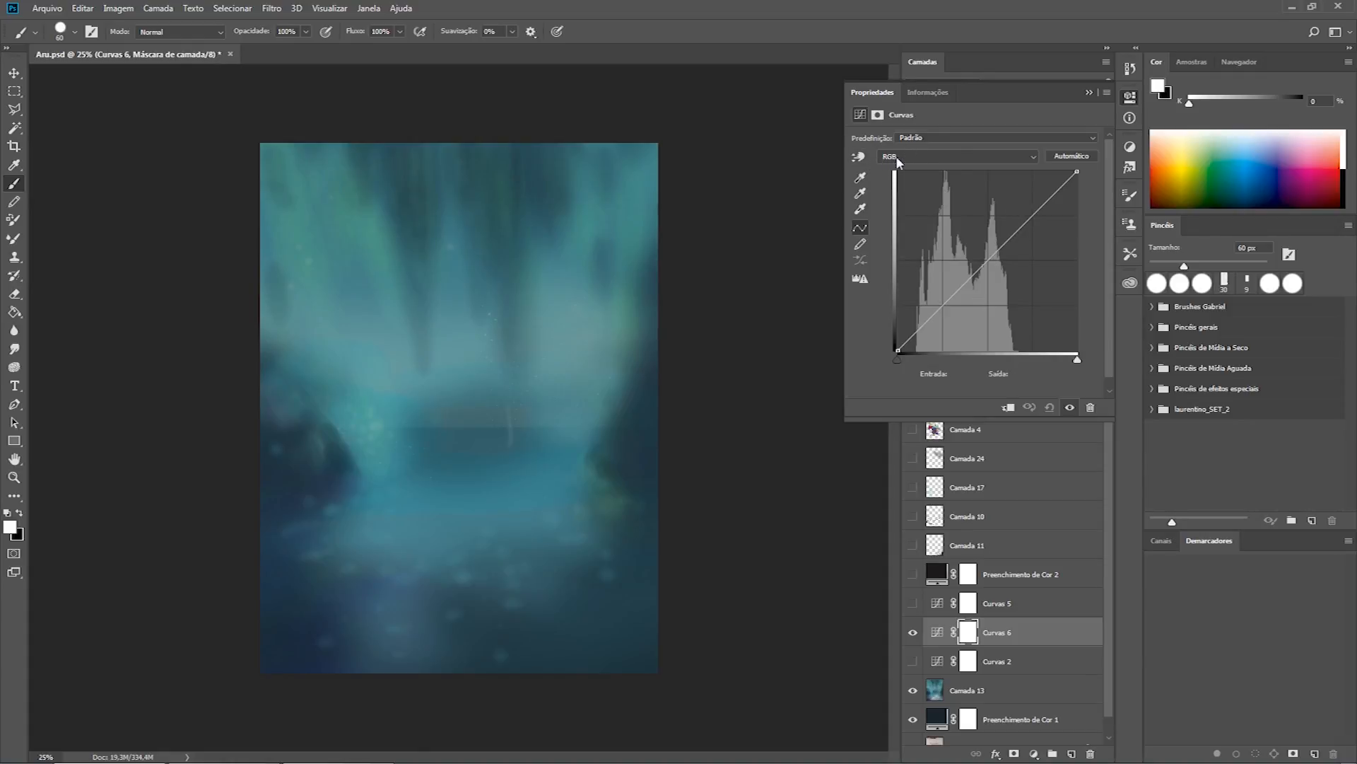
mouse_move(975, 280)
left_mouse_down()
mouse_move(973, 244)
mouse_move(980, 290)
mouse_move(977, 273)
left_mouse_up()
mouse_move(898, 351)
left_mouse_down()
mouse_move(912, 300)
mouse_move(891, 359)
mouse_move(917, 379)
mouse_move(891, 358)
left_mouse_up()
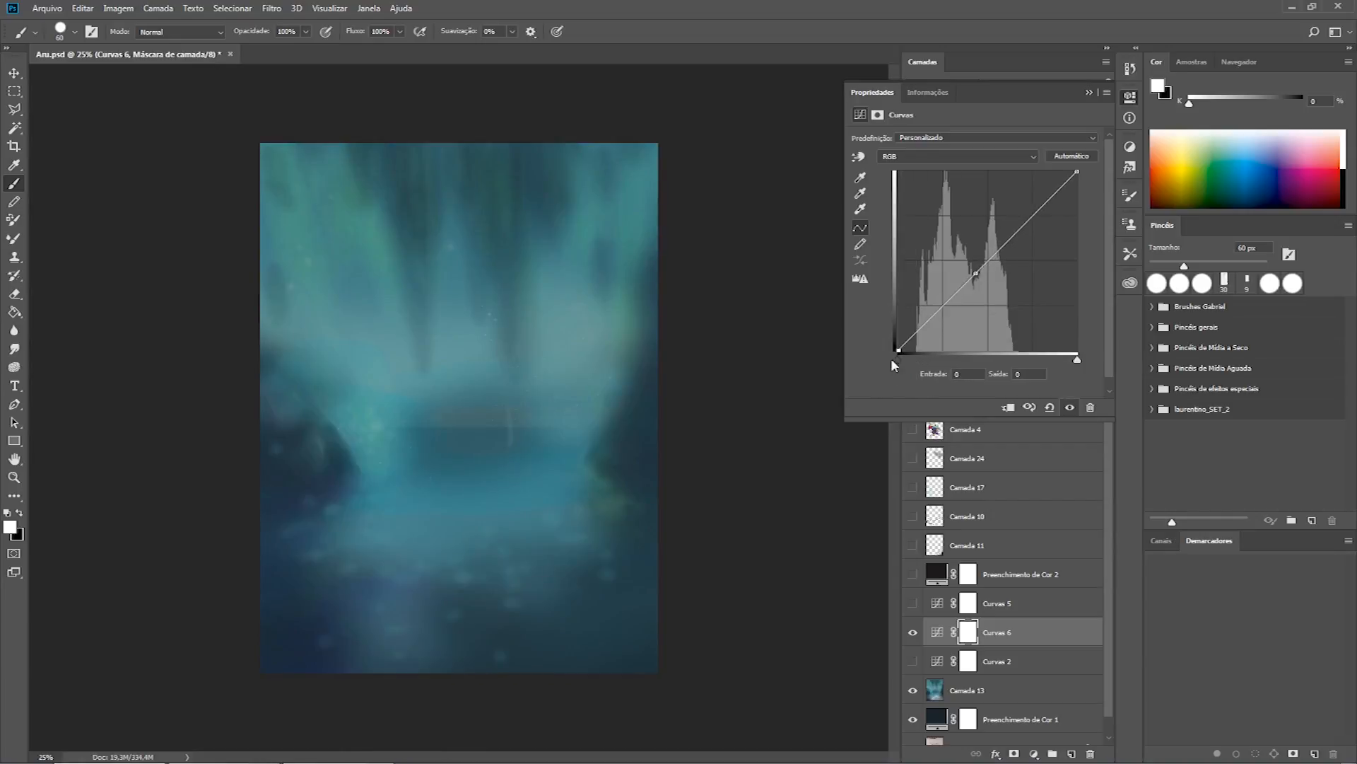
mouse_move(1074, 173)
left_mouse_down()
mouse_move(1034, 166)
mouse_move(1080, 160)
mouse_move(1078, 216)
mouse_move(1064, 214)
mouse_move(1078, 171)
left_mouse_up()
left_click(903, 159)
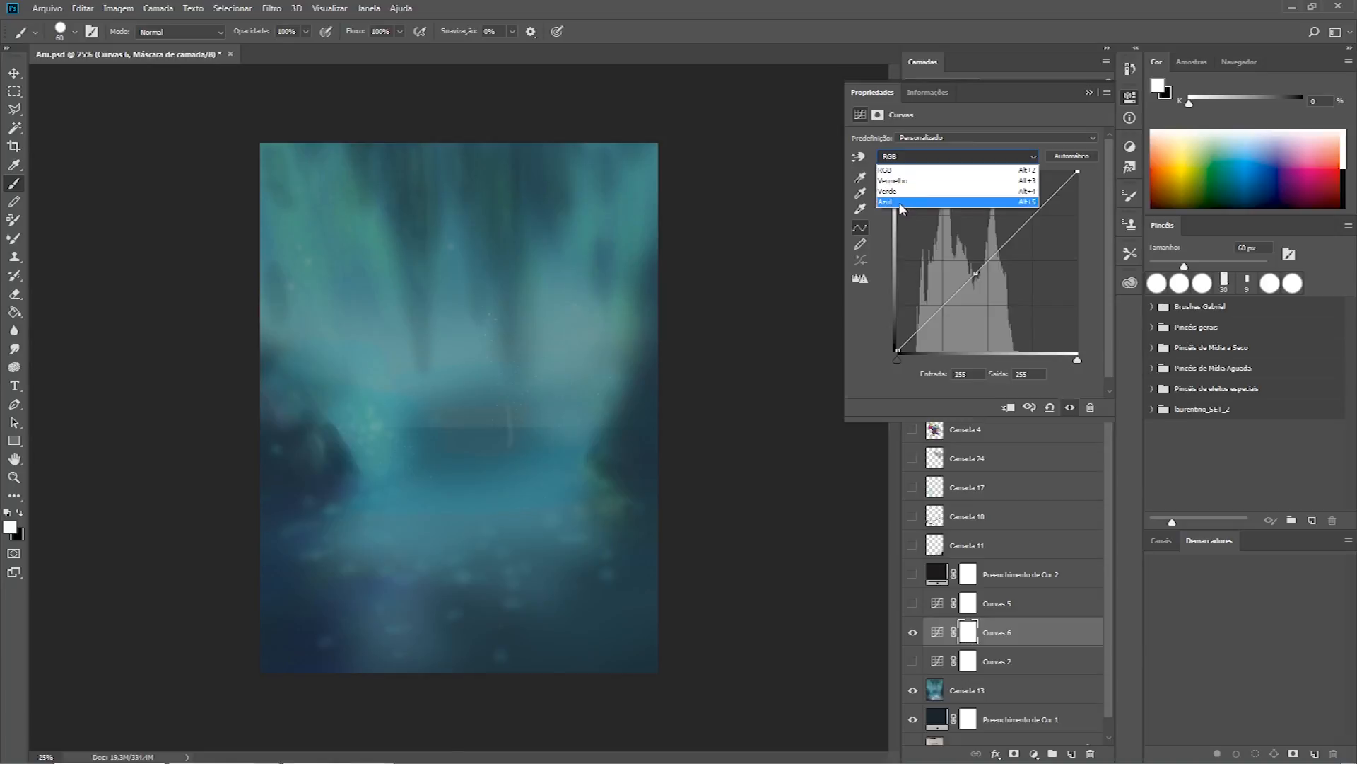
left_click(902, 203)
mouse_move(973, 272)
left_mouse_down()
mouse_move(963, 252)
mouse_move(1005, 296)
mouse_move(980, 270)
left_mouse_up()
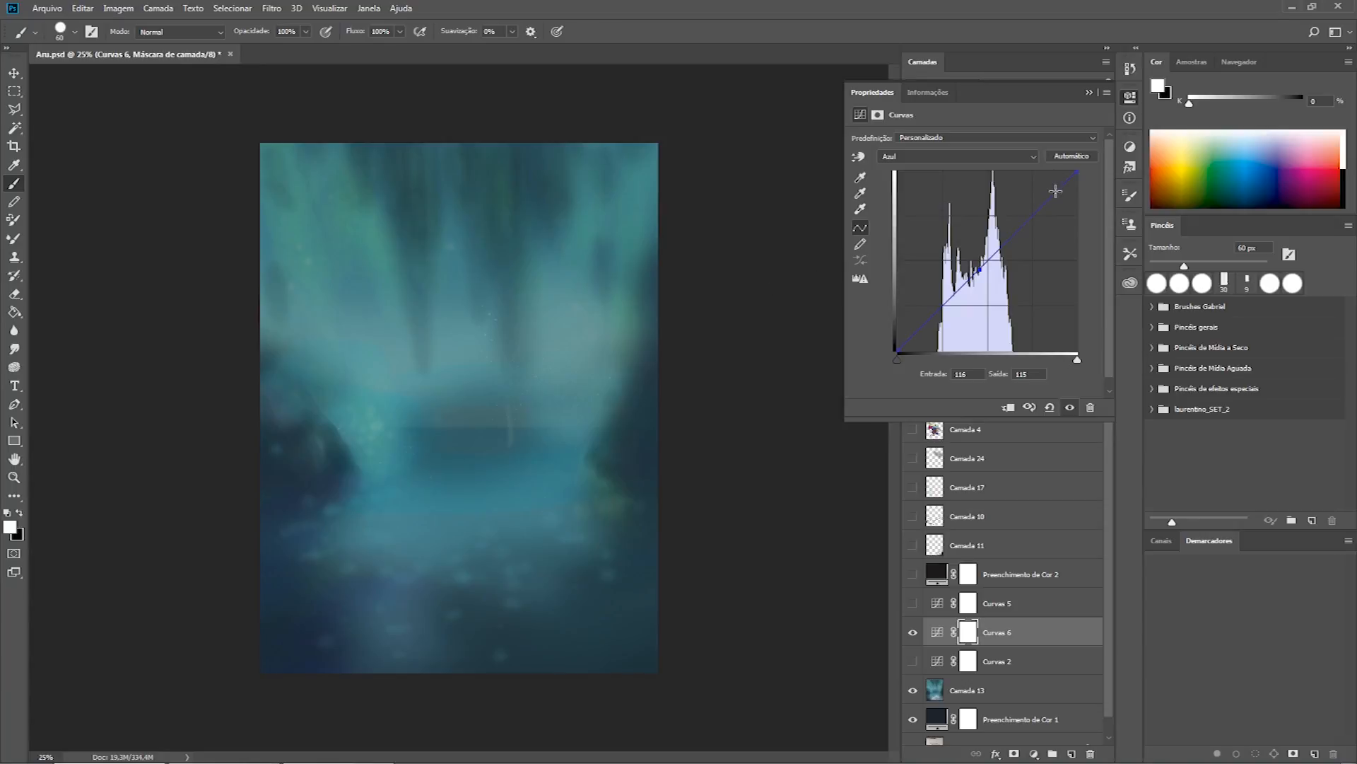
Delete the Curvas 6 adjustment layer.
left_click(993, 635)
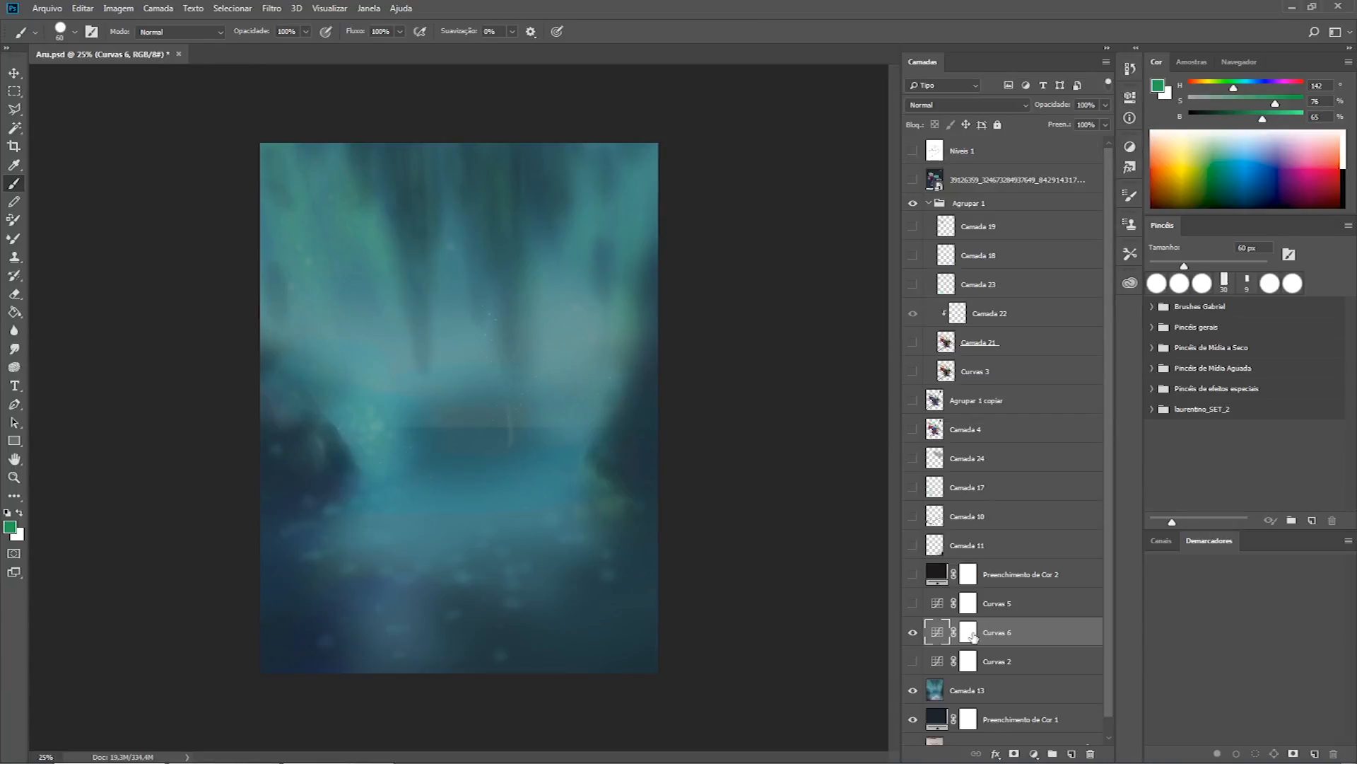
left_click(1091, 753)
left_click(630, 294)
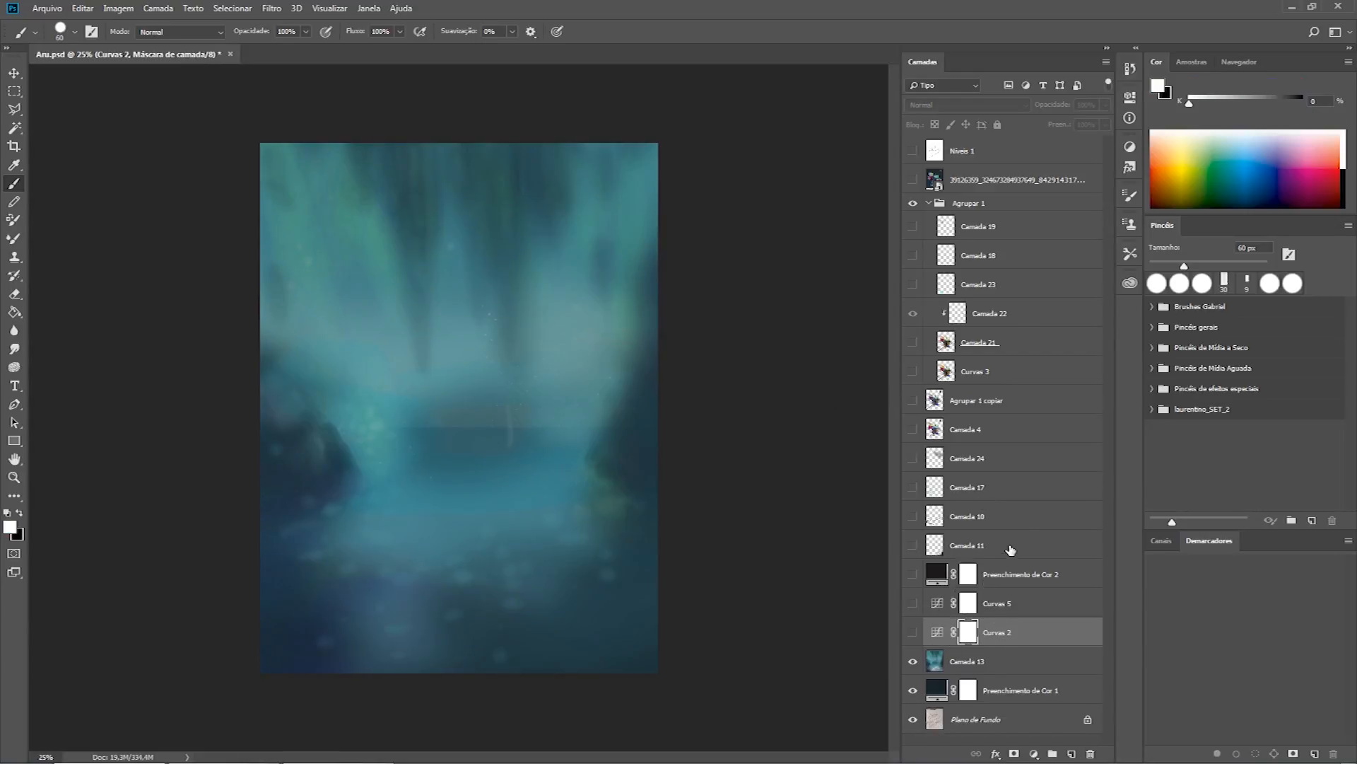
Make the Curvas 2, Curvas 5 and Preenchimento de Cor 2 adjustment layers visible over the background painting.
left_click(913, 633)
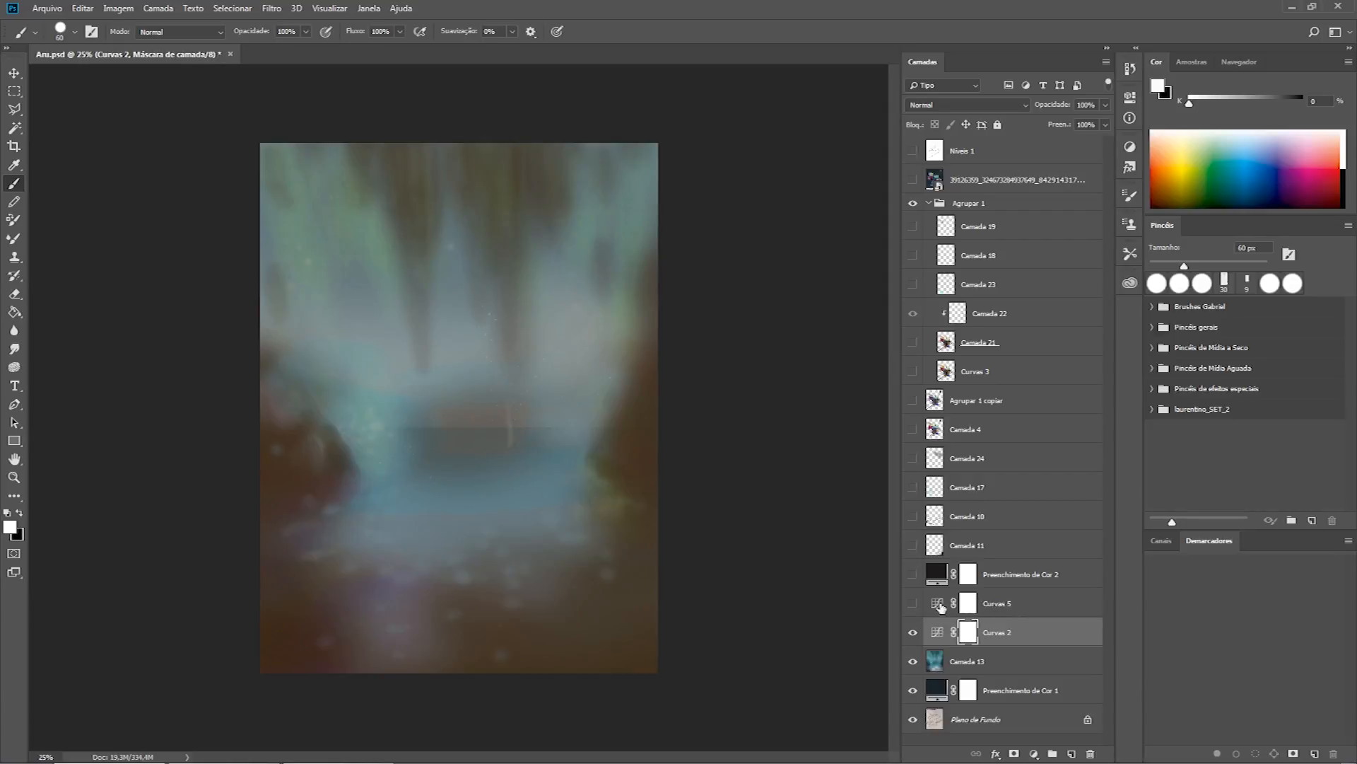
left_click(912, 604)
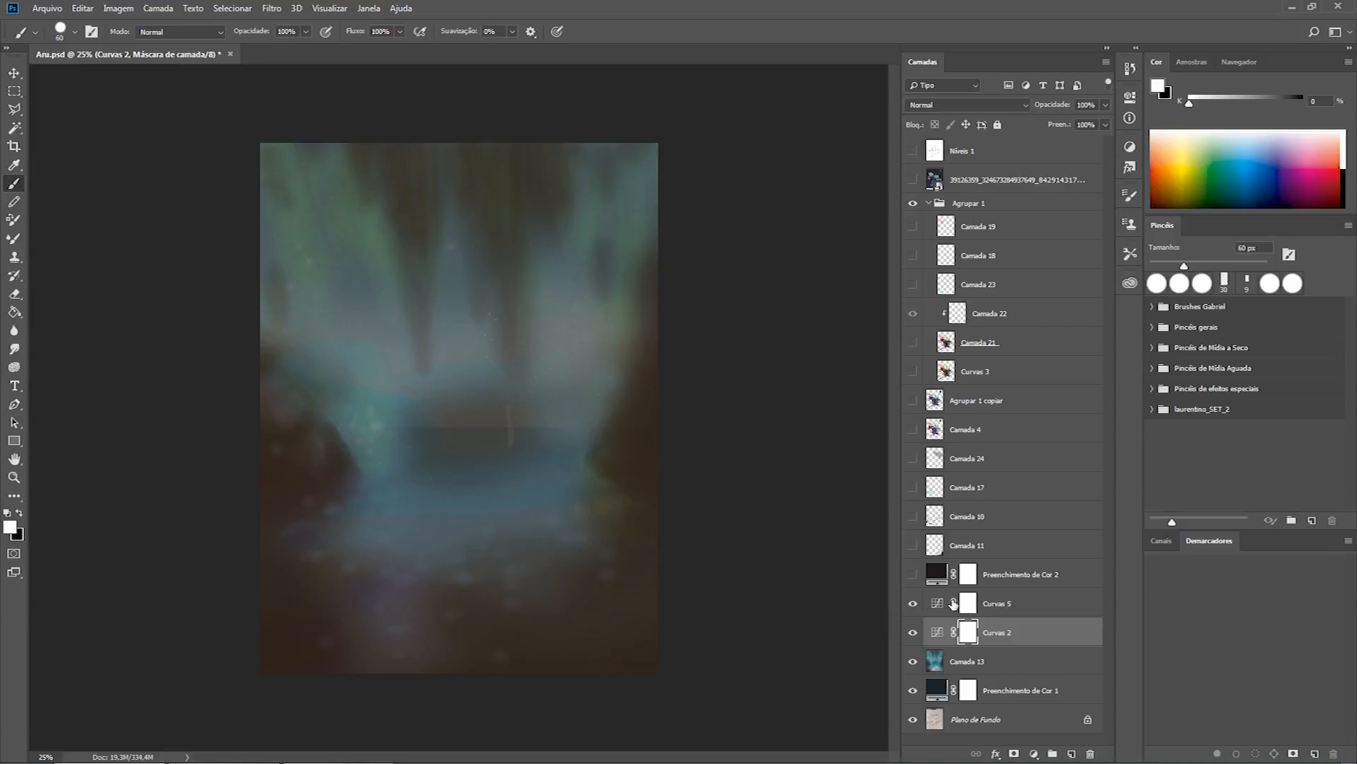
left_click(998, 574)
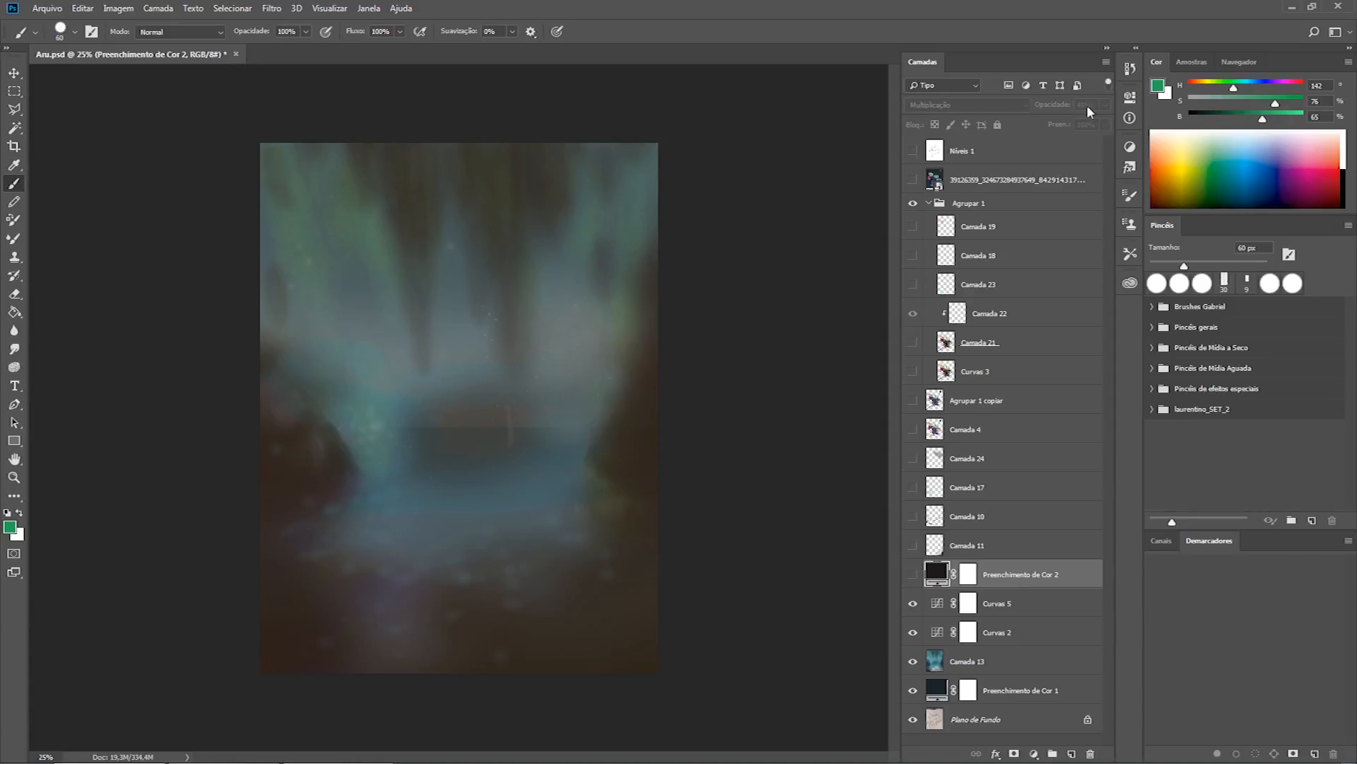
left_click(913, 575)
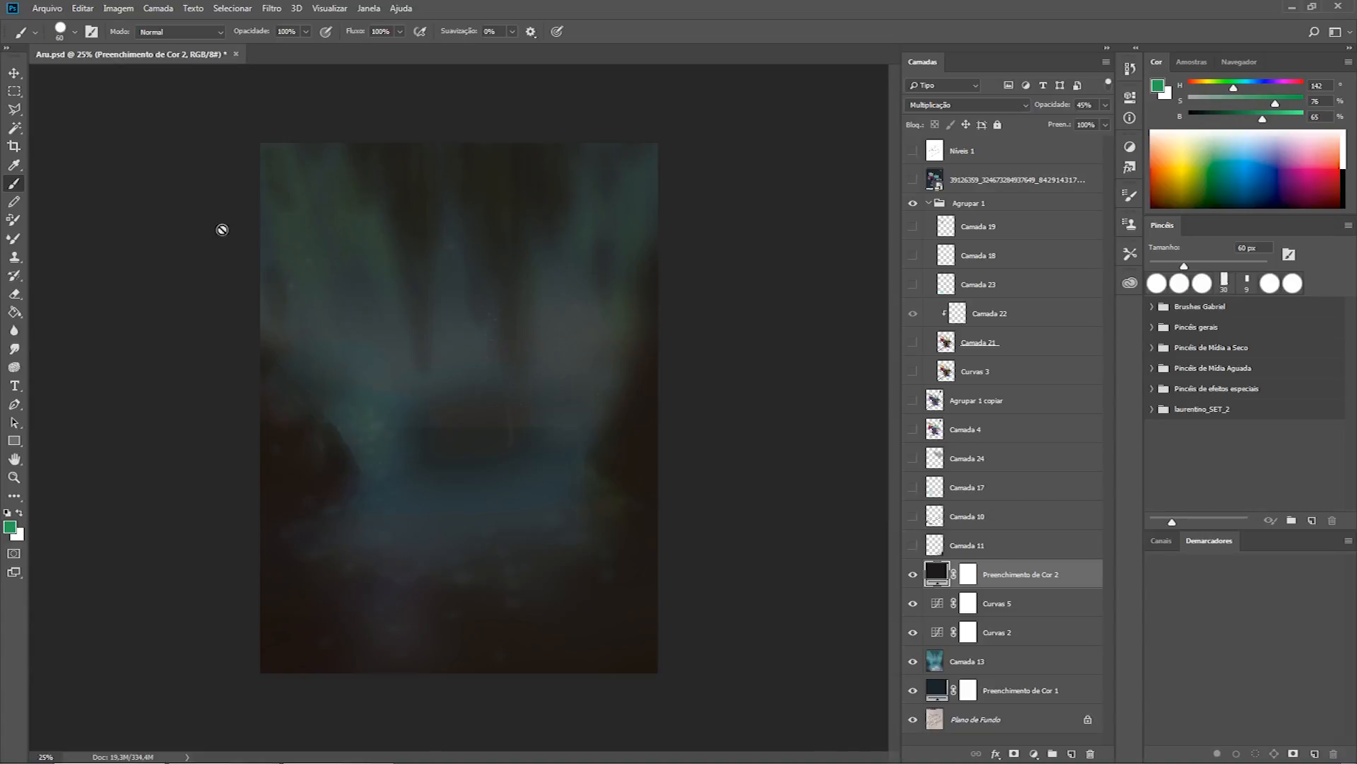
Make the Camada 11, Camada 10 and Camada 17 layers visible.
left_click(914, 545)
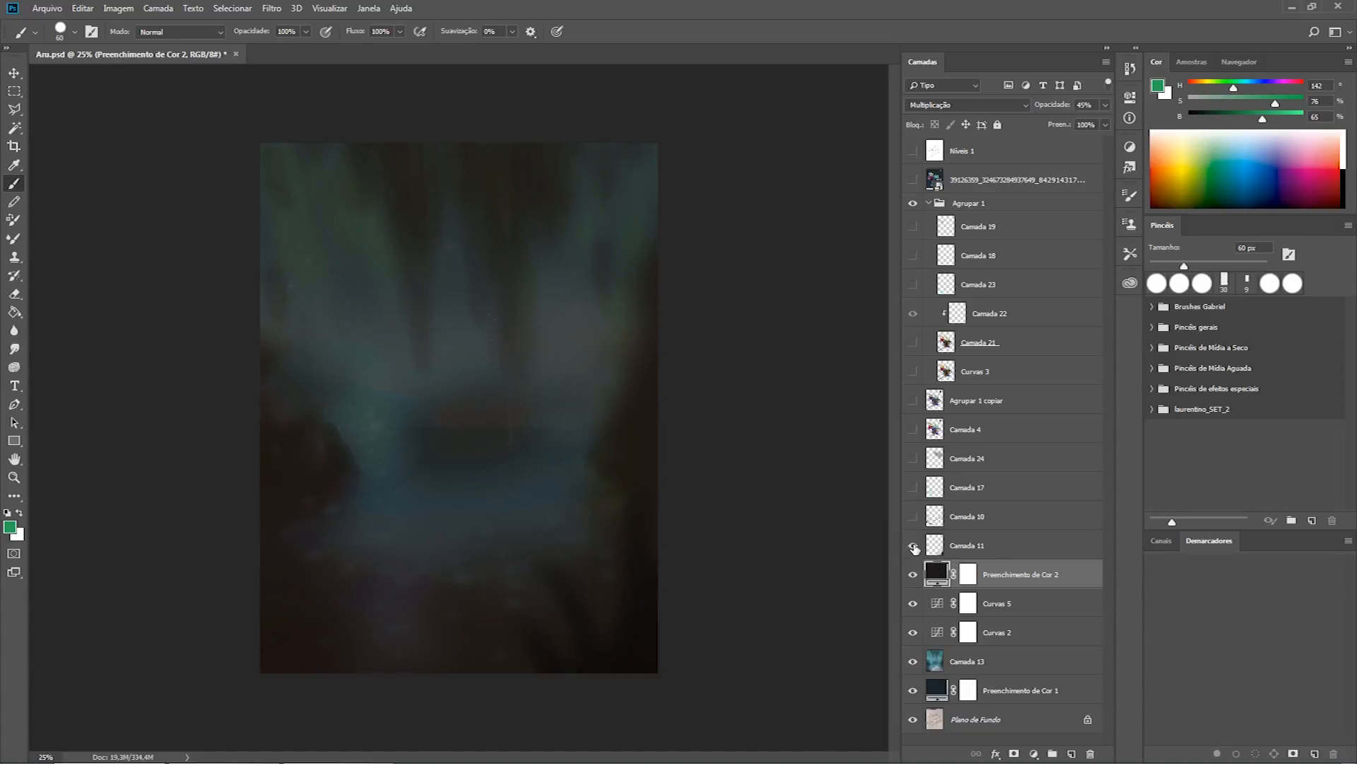
left_click(912, 517)
left_click(913, 487)
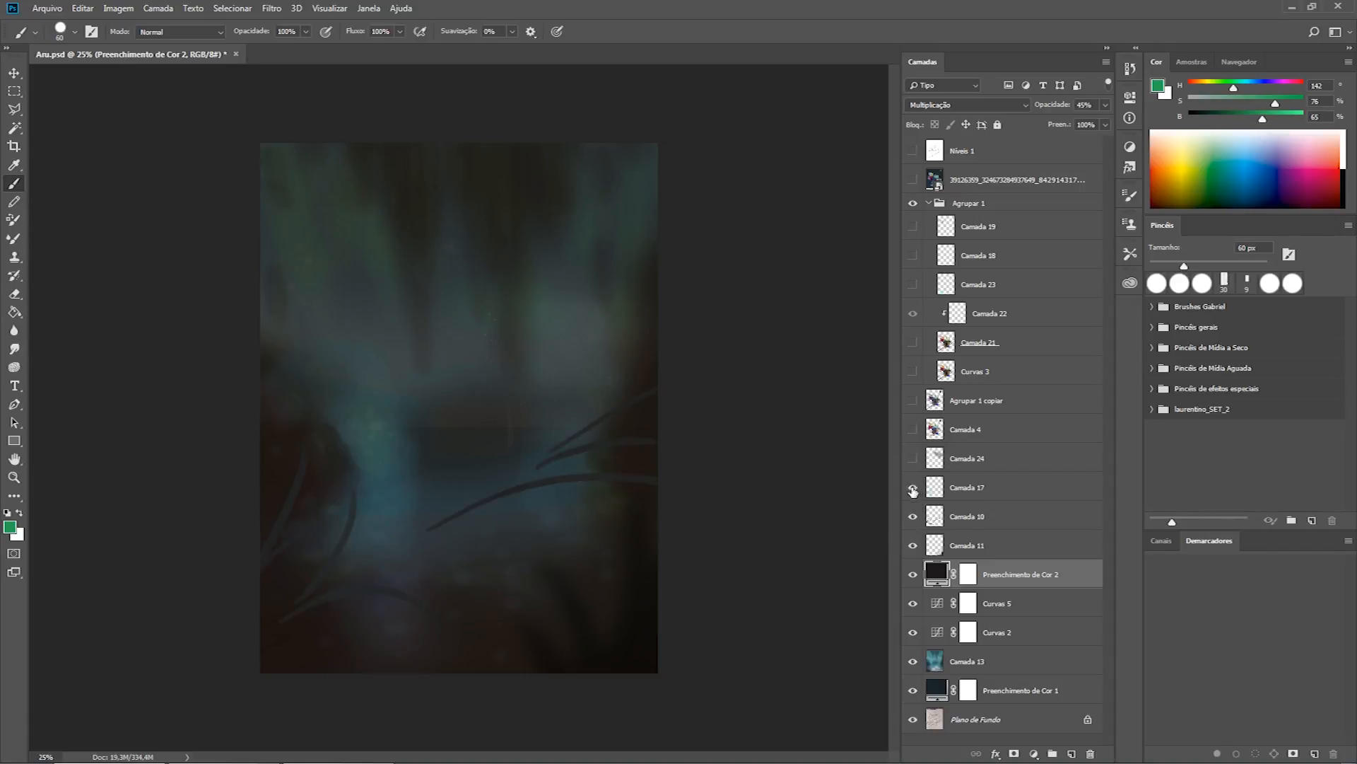
Select the Camada 17 layer and choose Sobrepor as its blend mode.
left_click(935, 491)
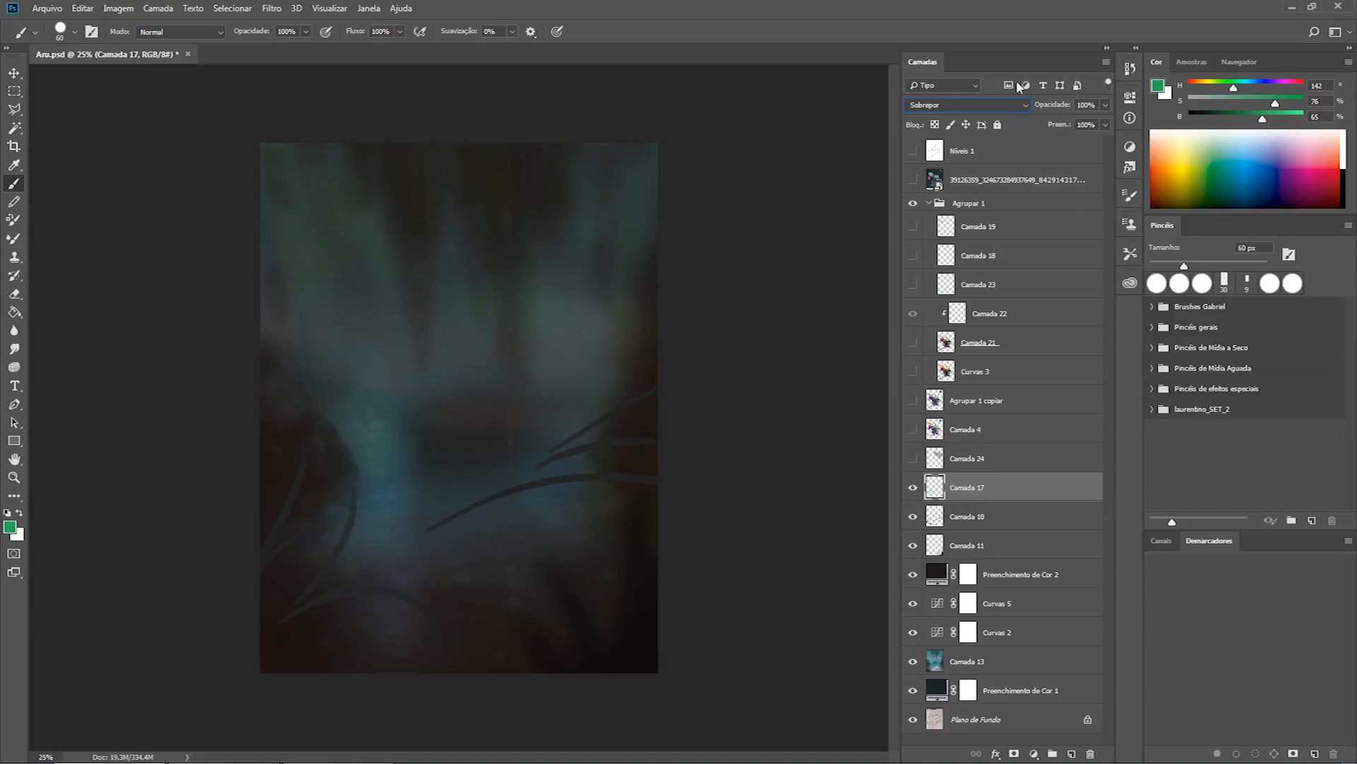
left_click(961, 106)
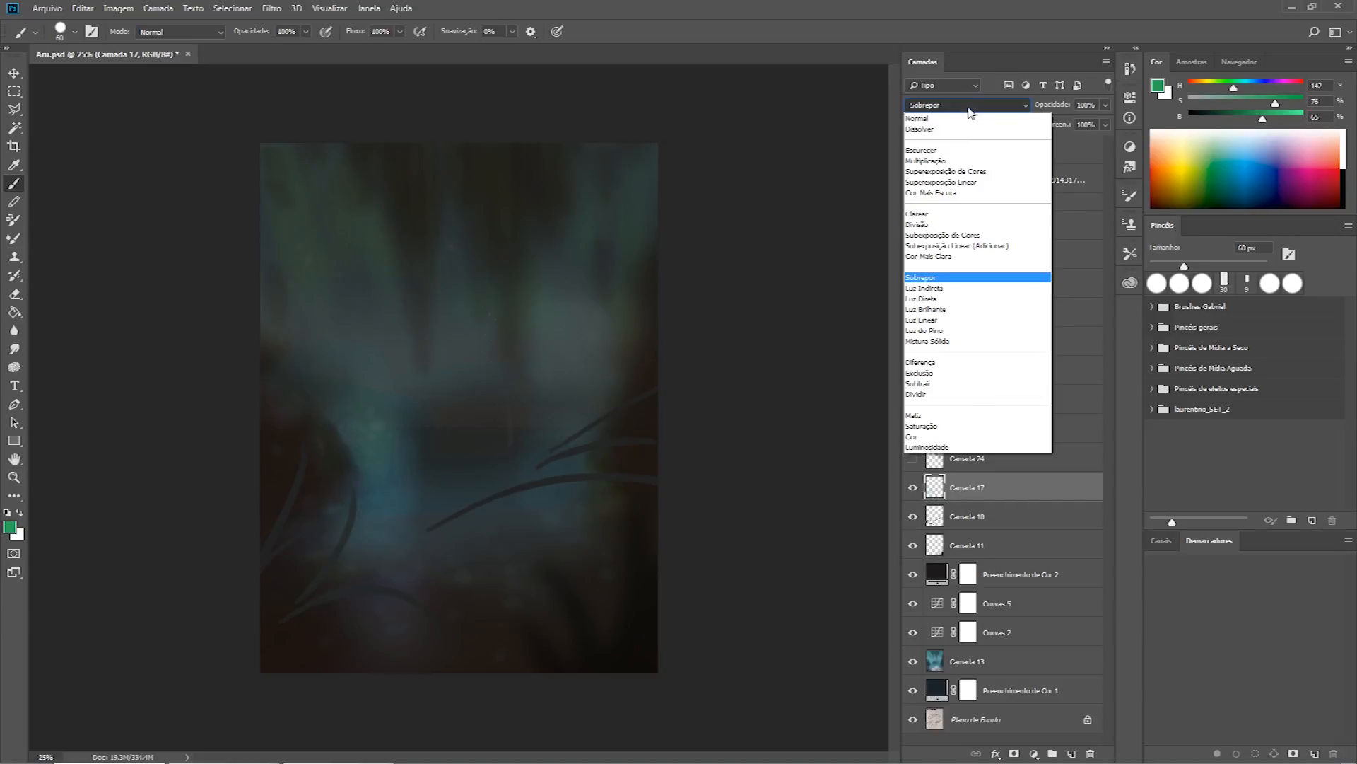
left_click(921, 282)
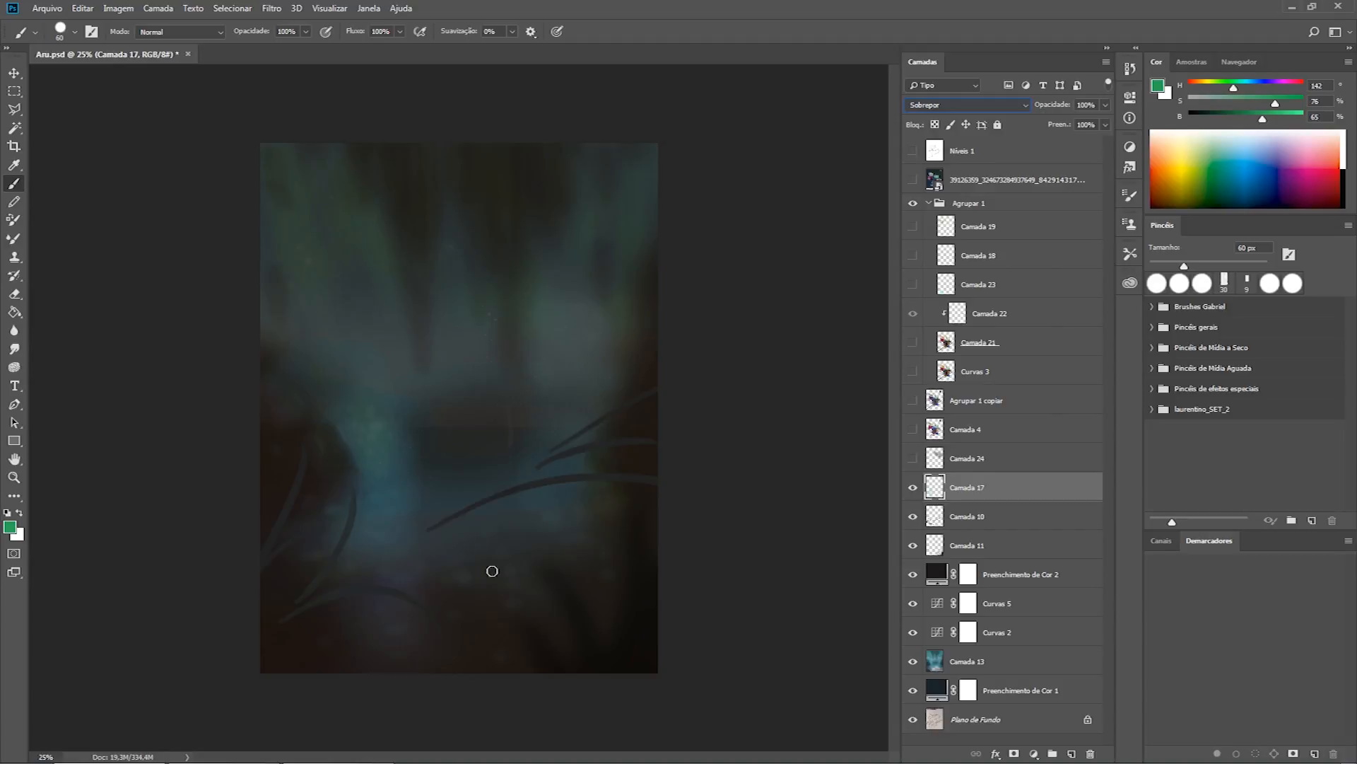
Compare the background with and without Camada 24 and Camada 17, leaving Camada 24 hidden and Camada 17 visible.
left_click(913, 459)
left_click(913, 460)
left_click(913, 460)
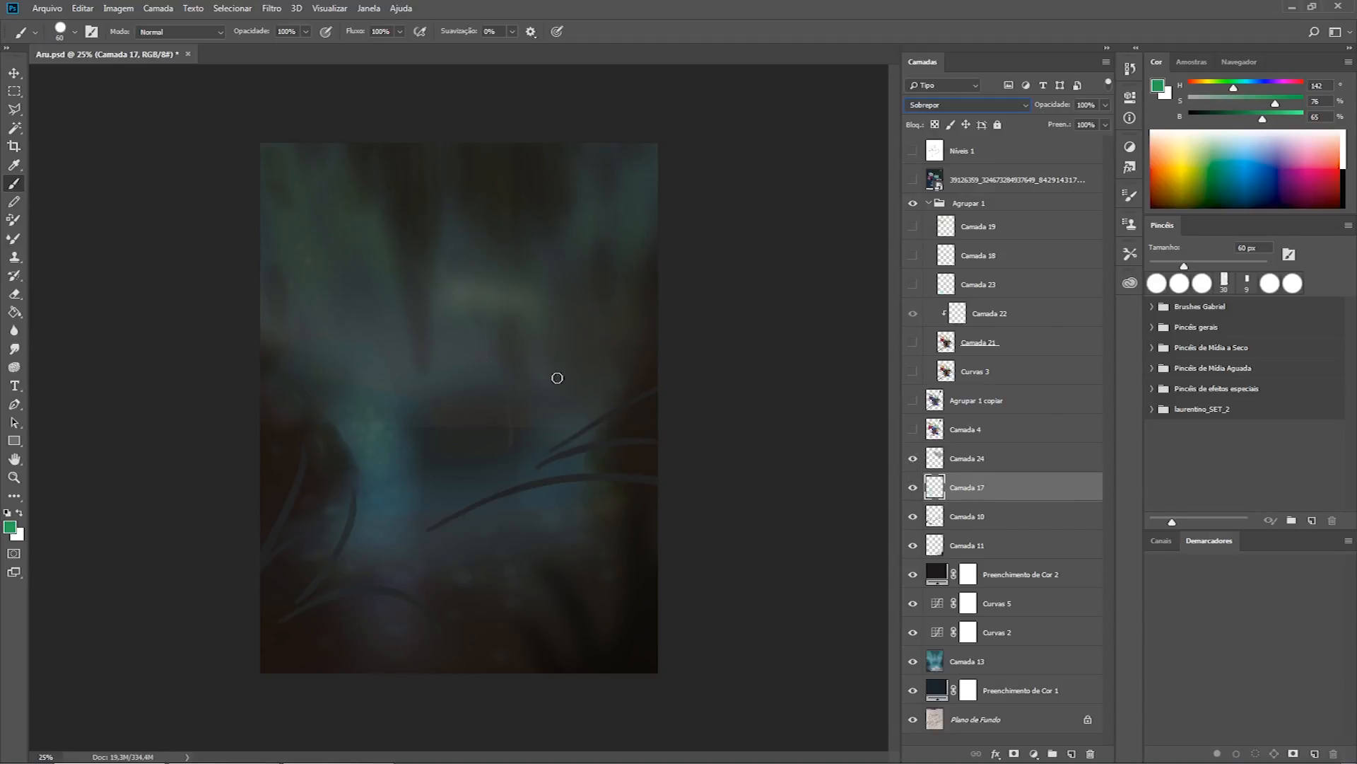
left_click(913, 488)
left_click(912, 488)
left_click(913, 459)
left_click(913, 459)
left_click(913, 459)
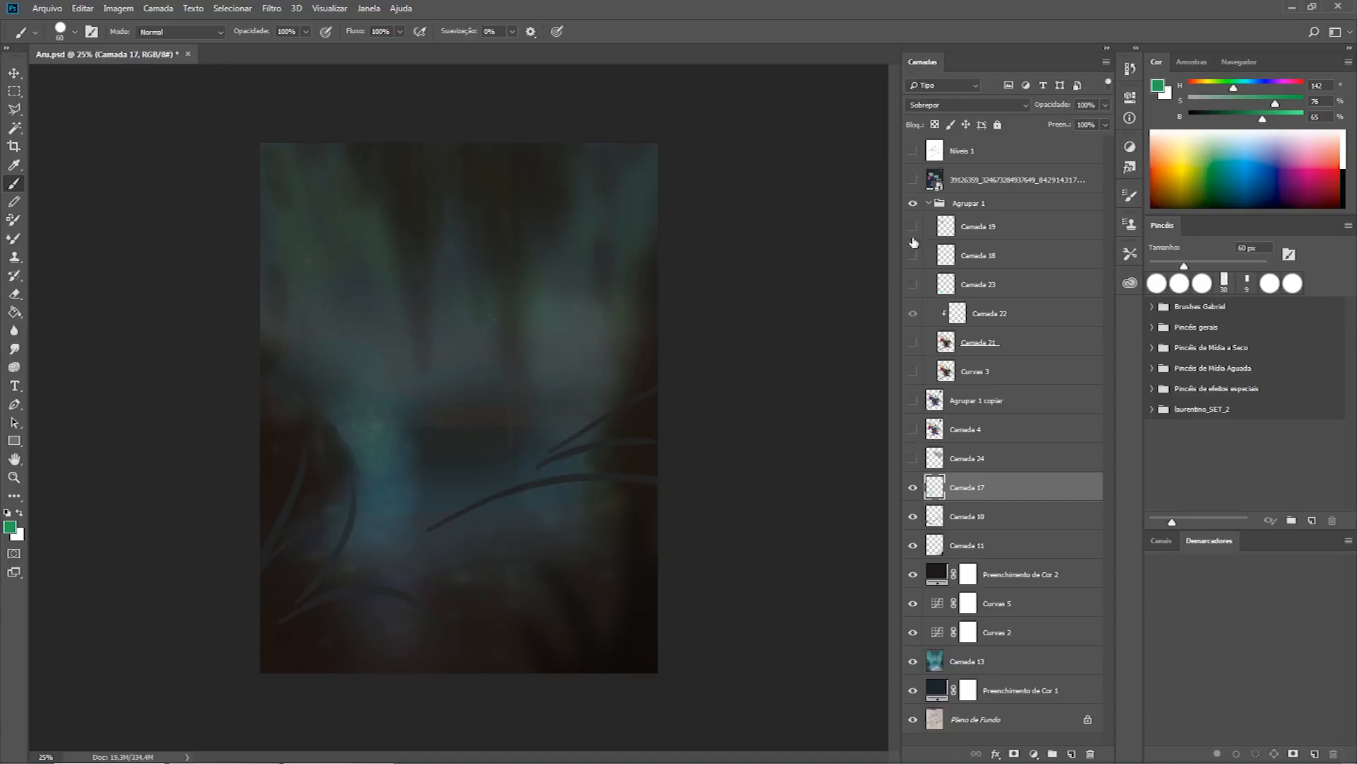
Make the painted frog character on Camada 4 visible over the darkened background.
left_click(913, 431)
left_click(913, 431)
left_click(913, 431)
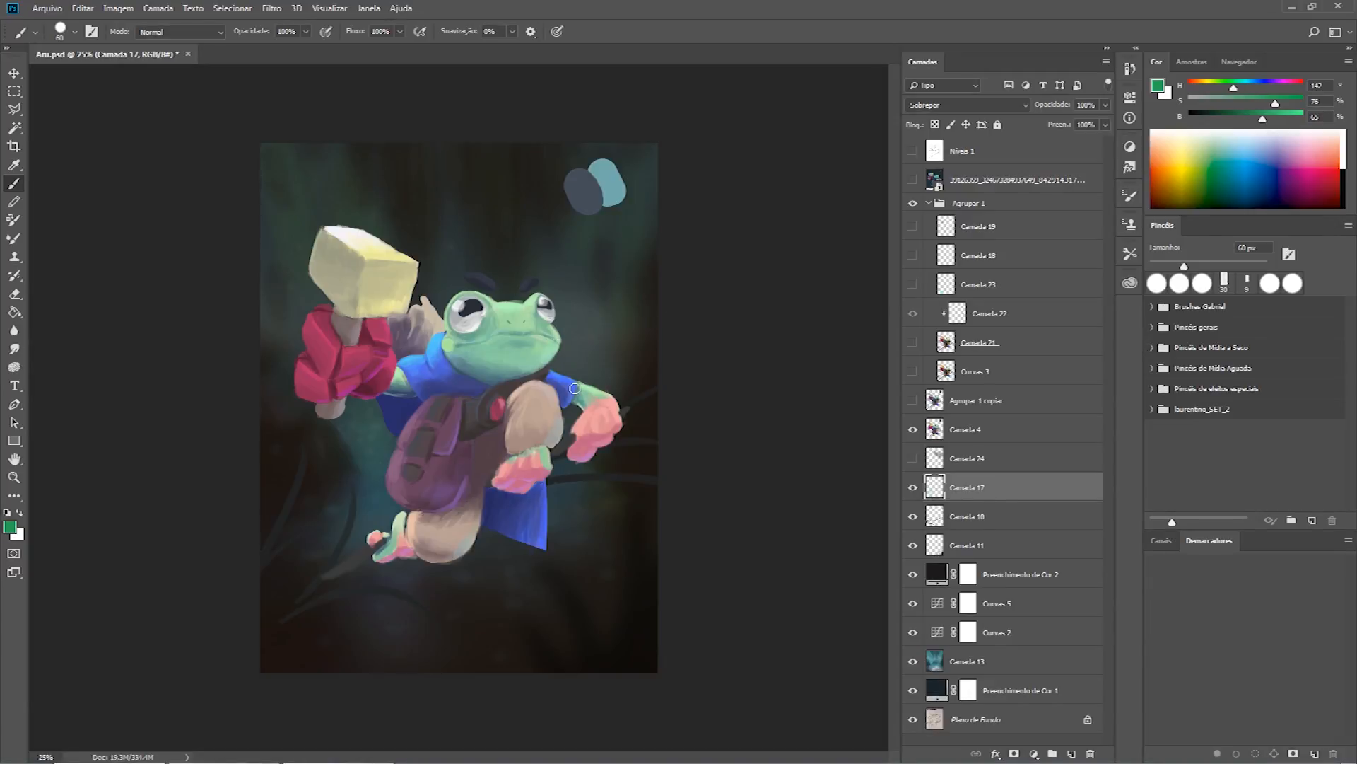
Check the painting against the reference image layer above Agrupar 1, leaving that layer hidden.
left_click(913, 180)
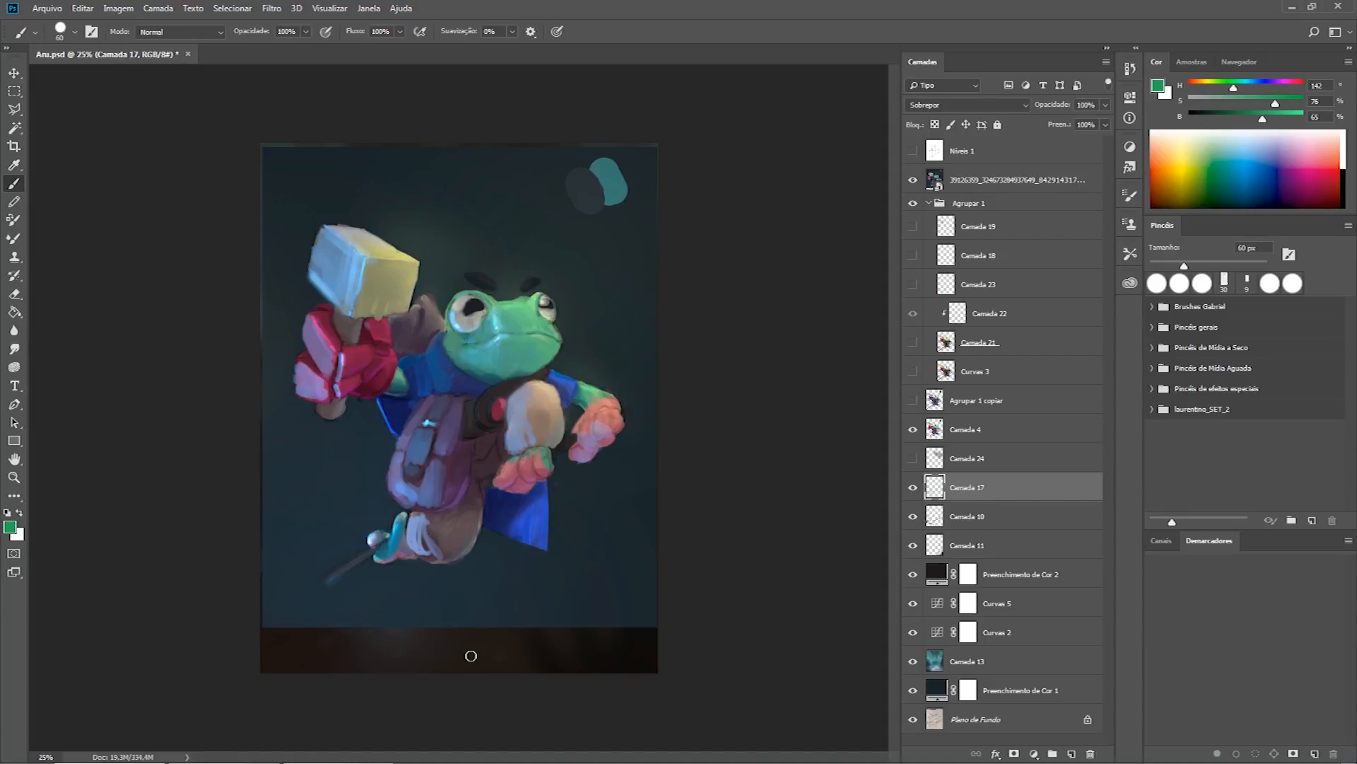
left_click(914, 181)
left_click(914, 183)
left_click(913, 180)
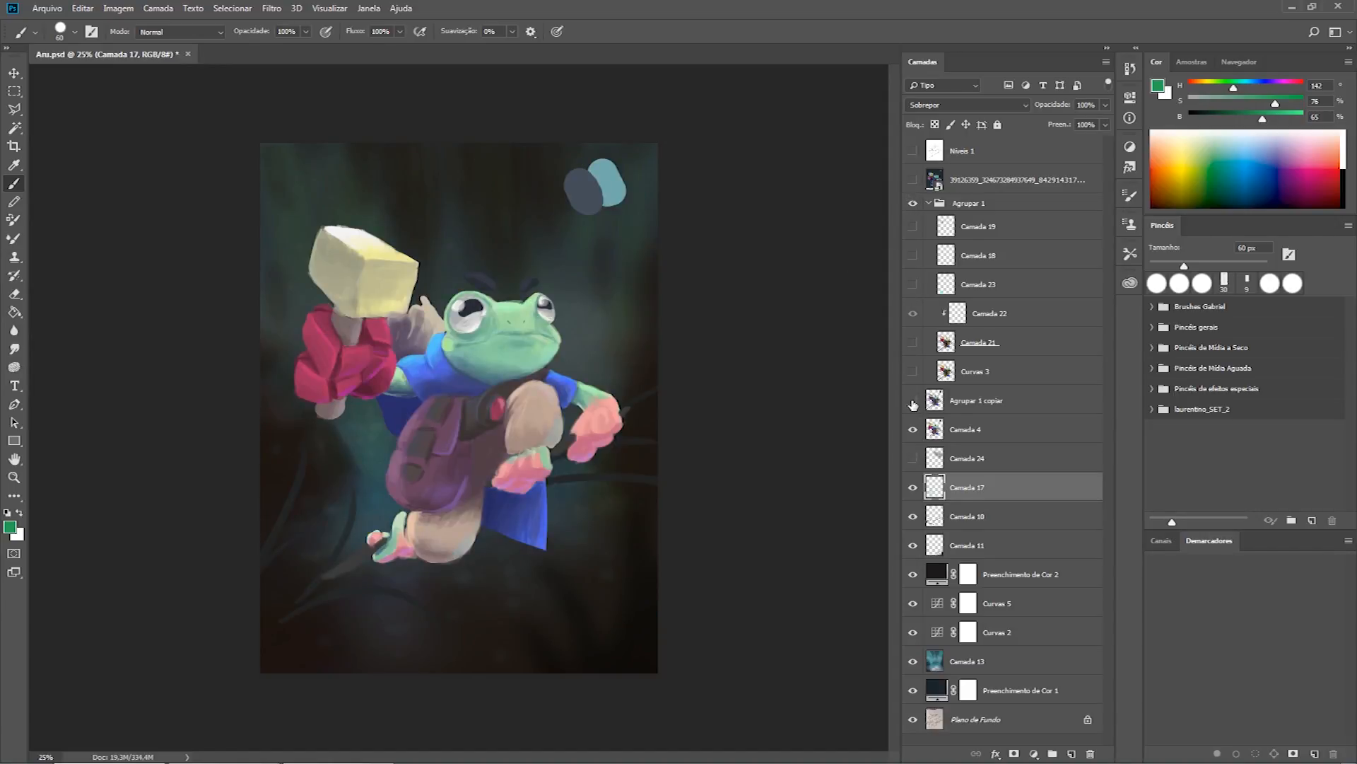
Compare the frog with and without Agrupar 1 copiar, leaving it visible, and hide Camada 4.
left_click(913, 401)
left_click(913, 401)
left_click(913, 400)
left_click(913, 401)
left_click(913, 401)
left_click(913, 401)
left_click(913, 401)
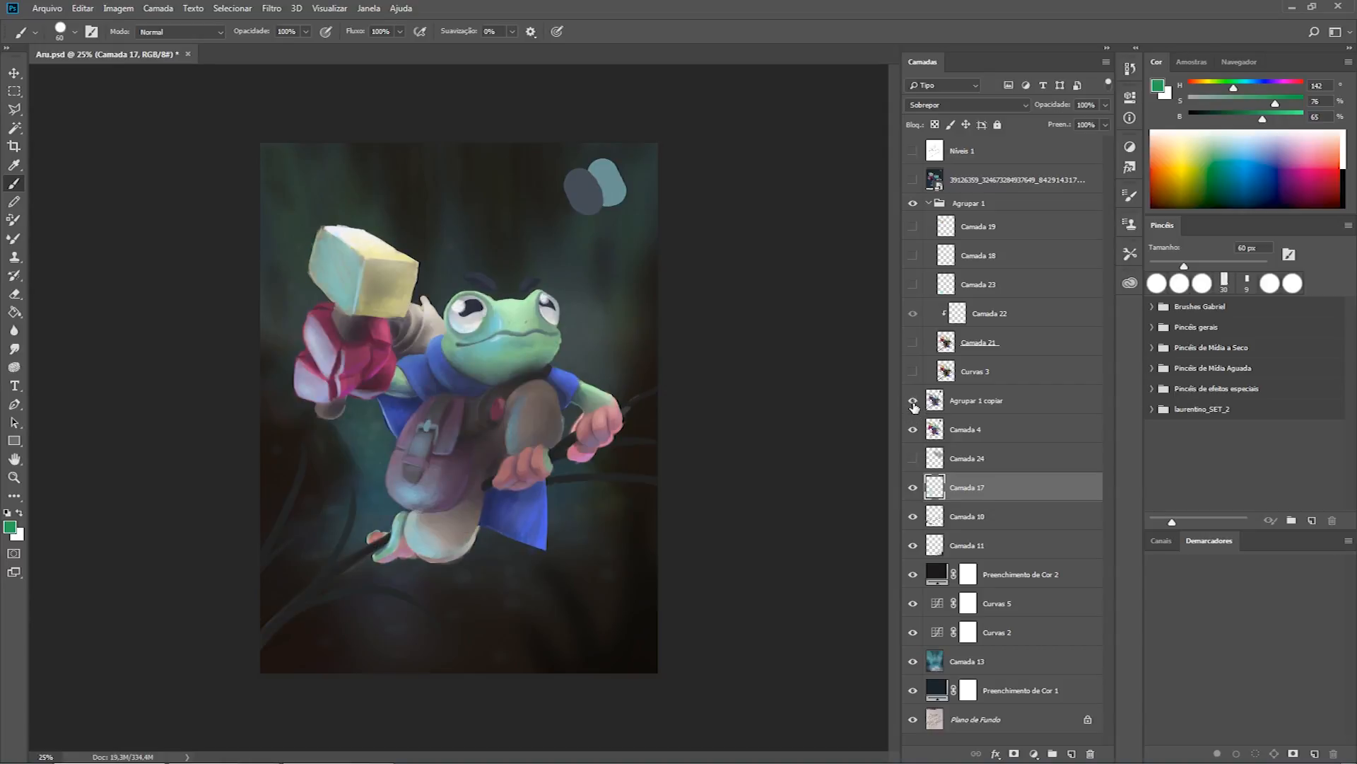
left_click(913, 401)
left_click(913, 401)
left_click(913, 401)
left_click(912, 401)
left_click(913, 429)
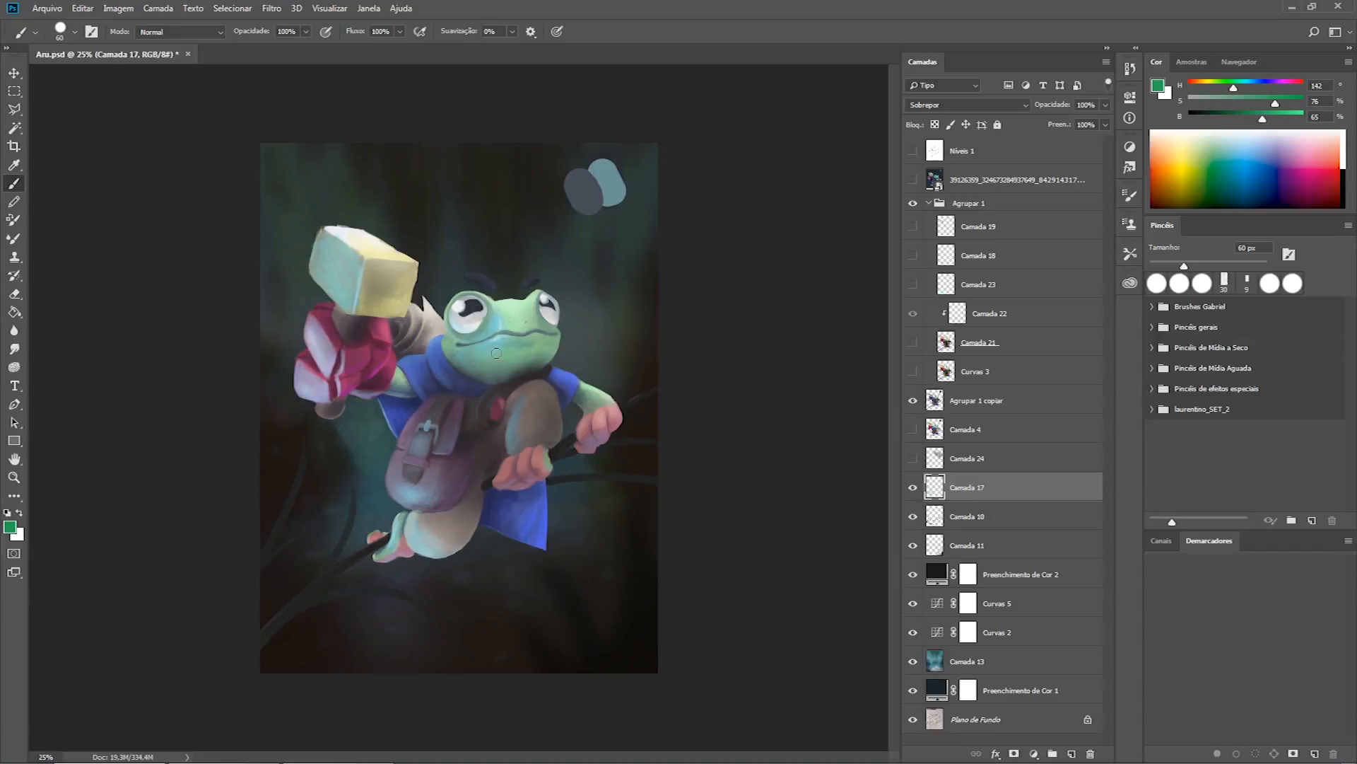
Show Curvas 3 and compare the character with and without its warm lighting, leaving the layer visible.
left_click(914, 371)
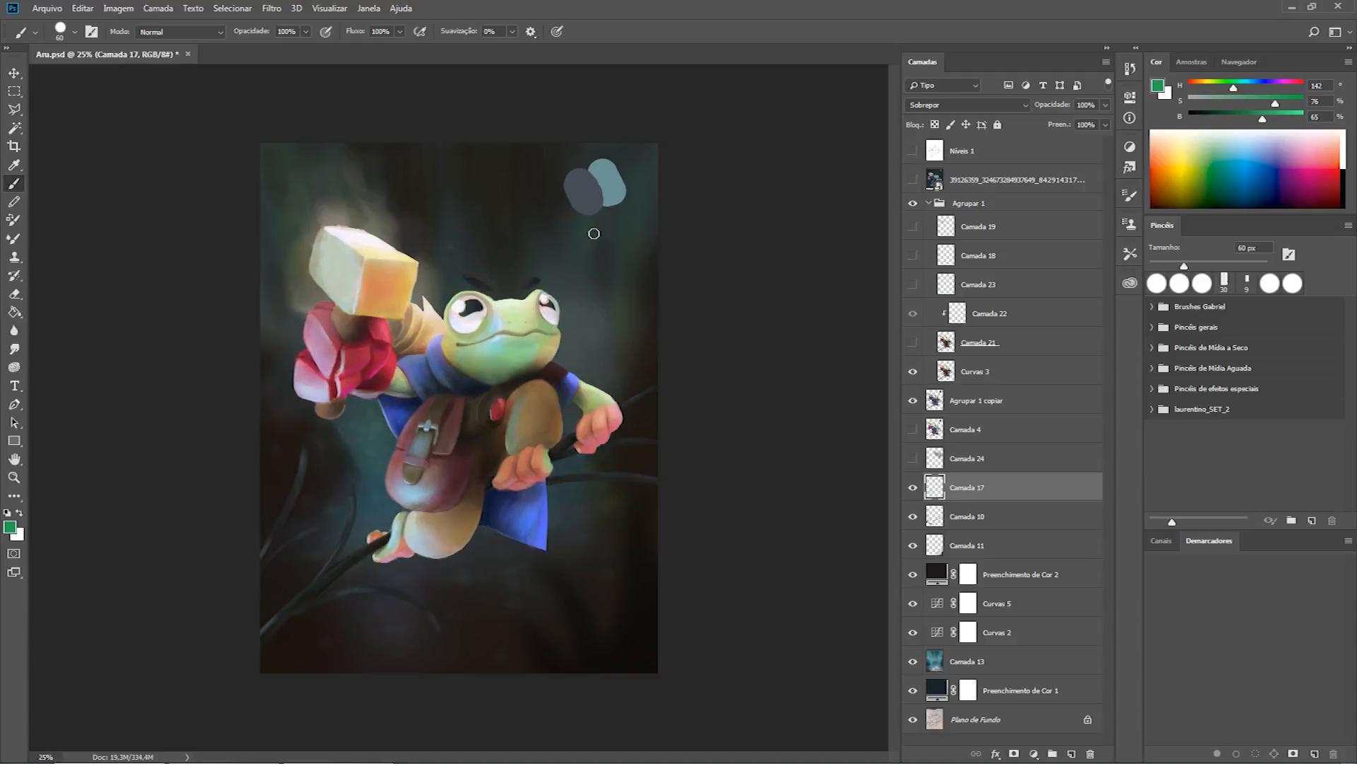
left_click(913, 372)
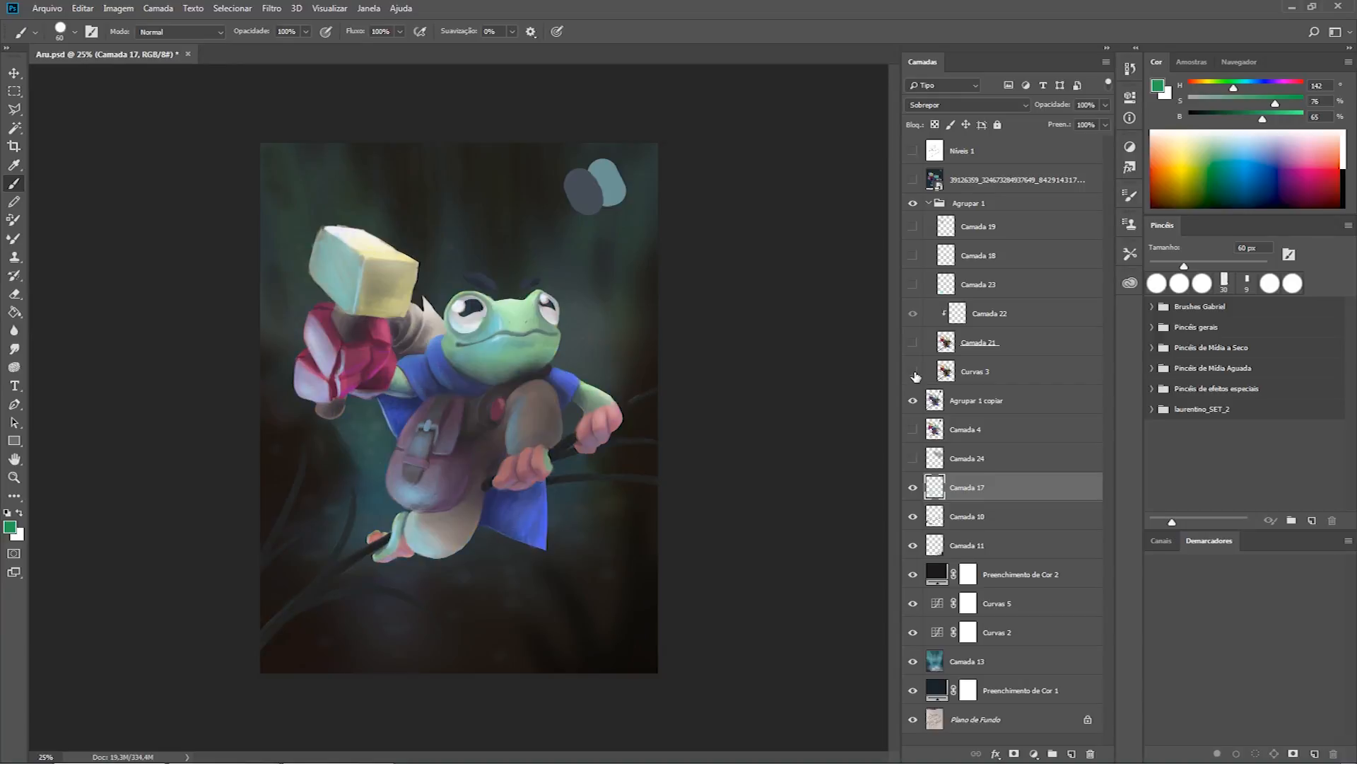
left_click(914, 372)
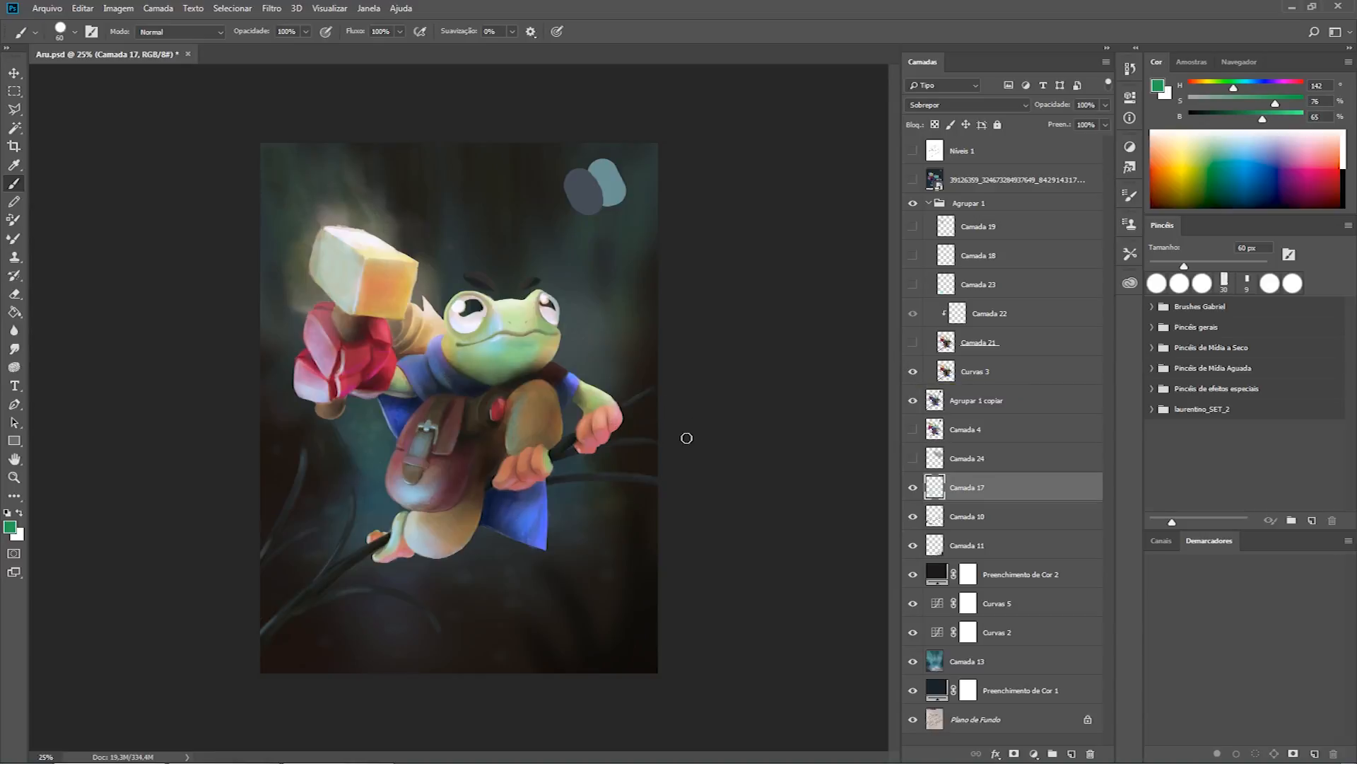
Add a Brilho/Contraste adjustment layer above Camada 17 with brightness 11 and contrast -12.
left_click(1130, 146)
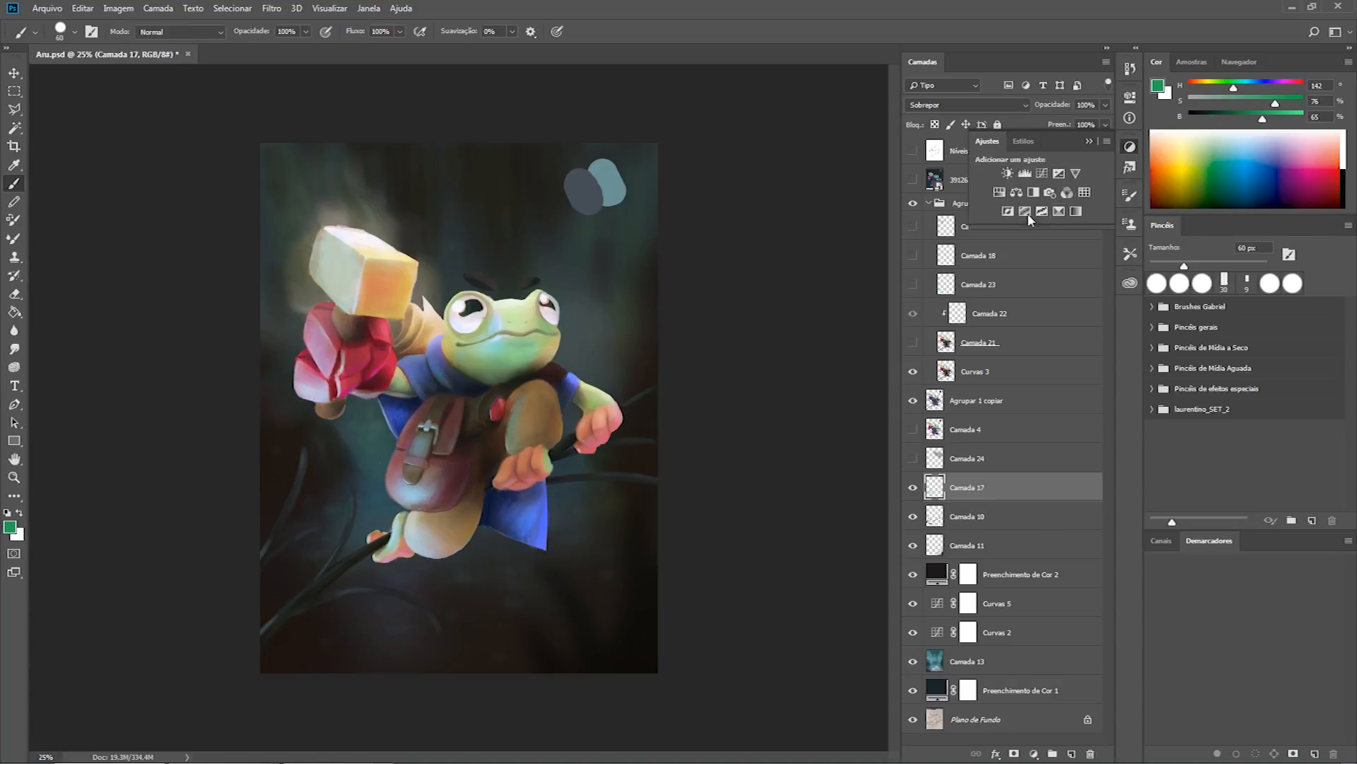
left_click(1008, 174)
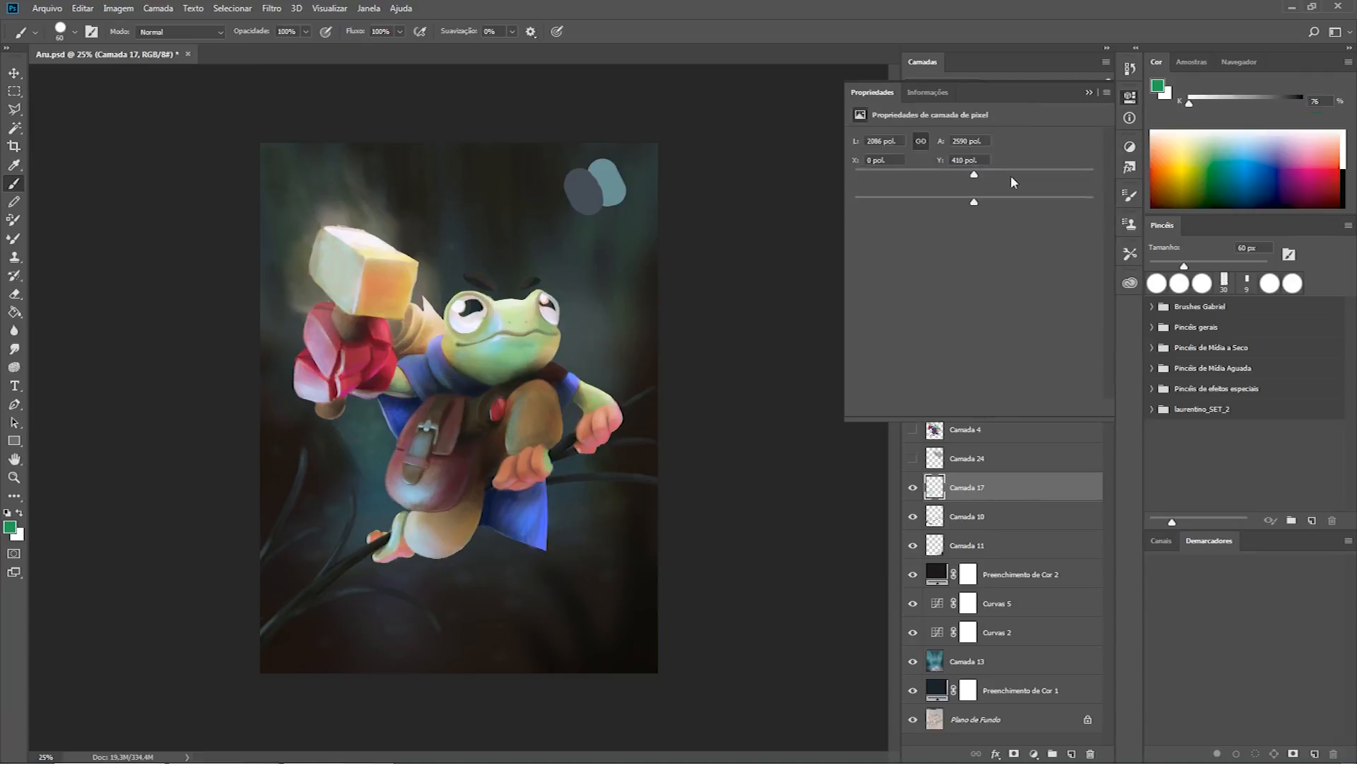
mouse_move(974, 177)
left_mouse_down()
mouse_move(1019, 178)
mouse_move(939, 191)
mouse_move(983, 182)
mouse_move(1000, 204)
mouse_move(1052, 197)
mouse_move(916, 201)
mouse_move(945, 201)
left_mouse_up()
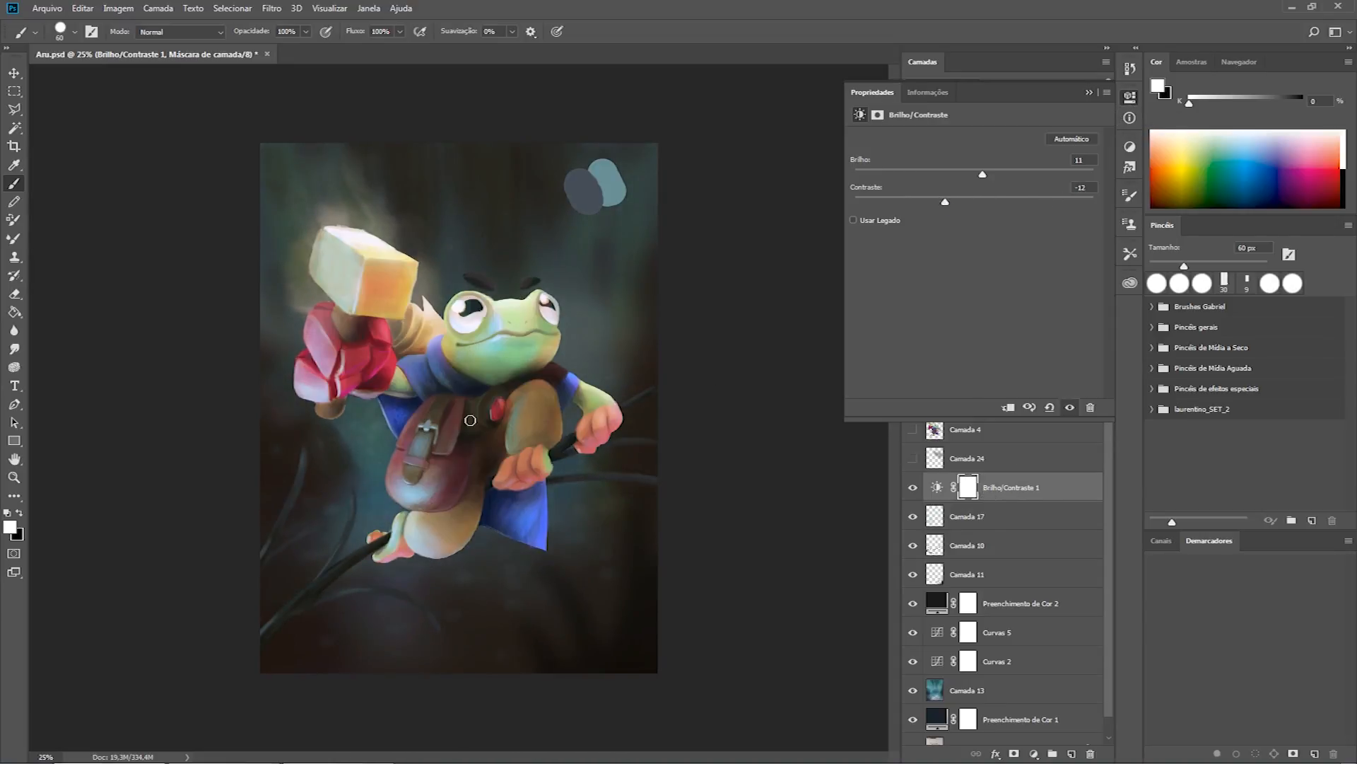
left_click(1130, 96)
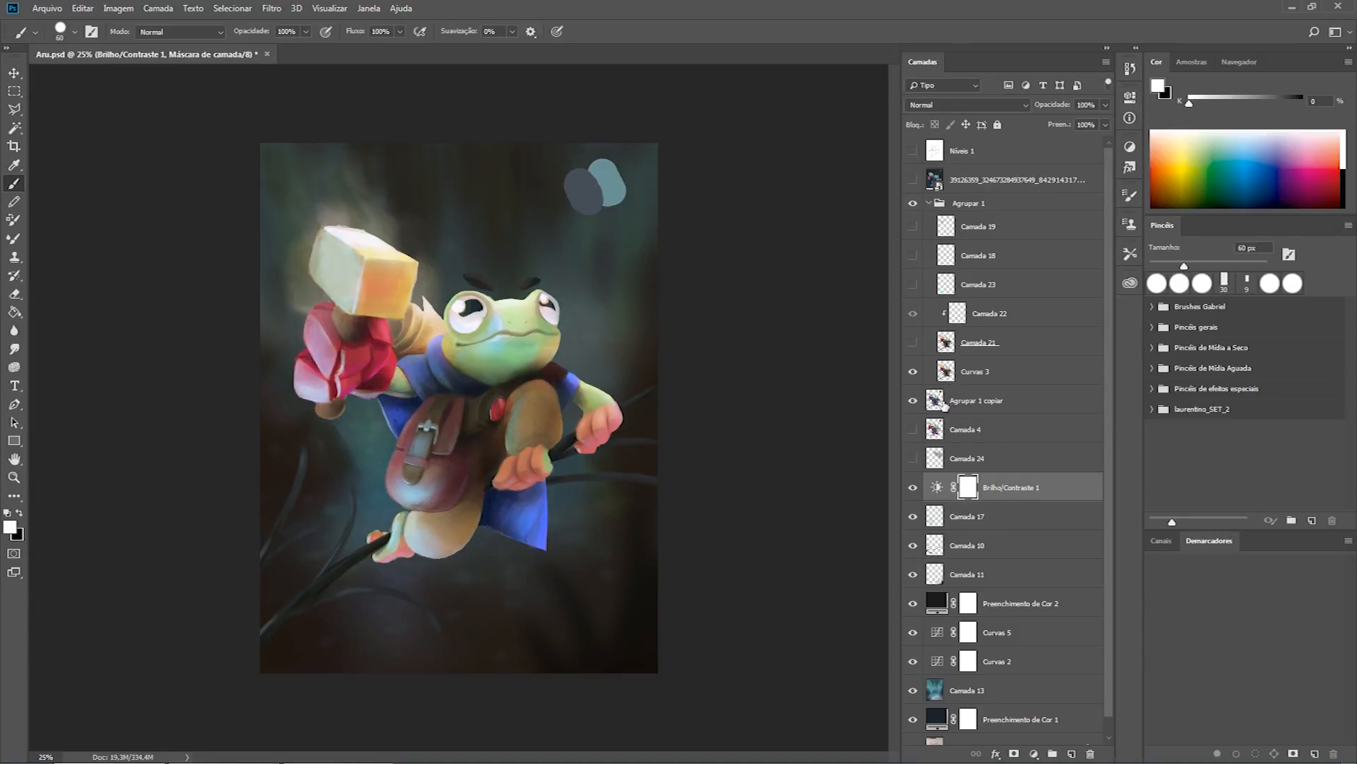
Move the Brilho/Contraste 1 adjustment above all other layers and lower its brightness to darken the whole painting.
left_click_drag(1003, 495, 996, 141)
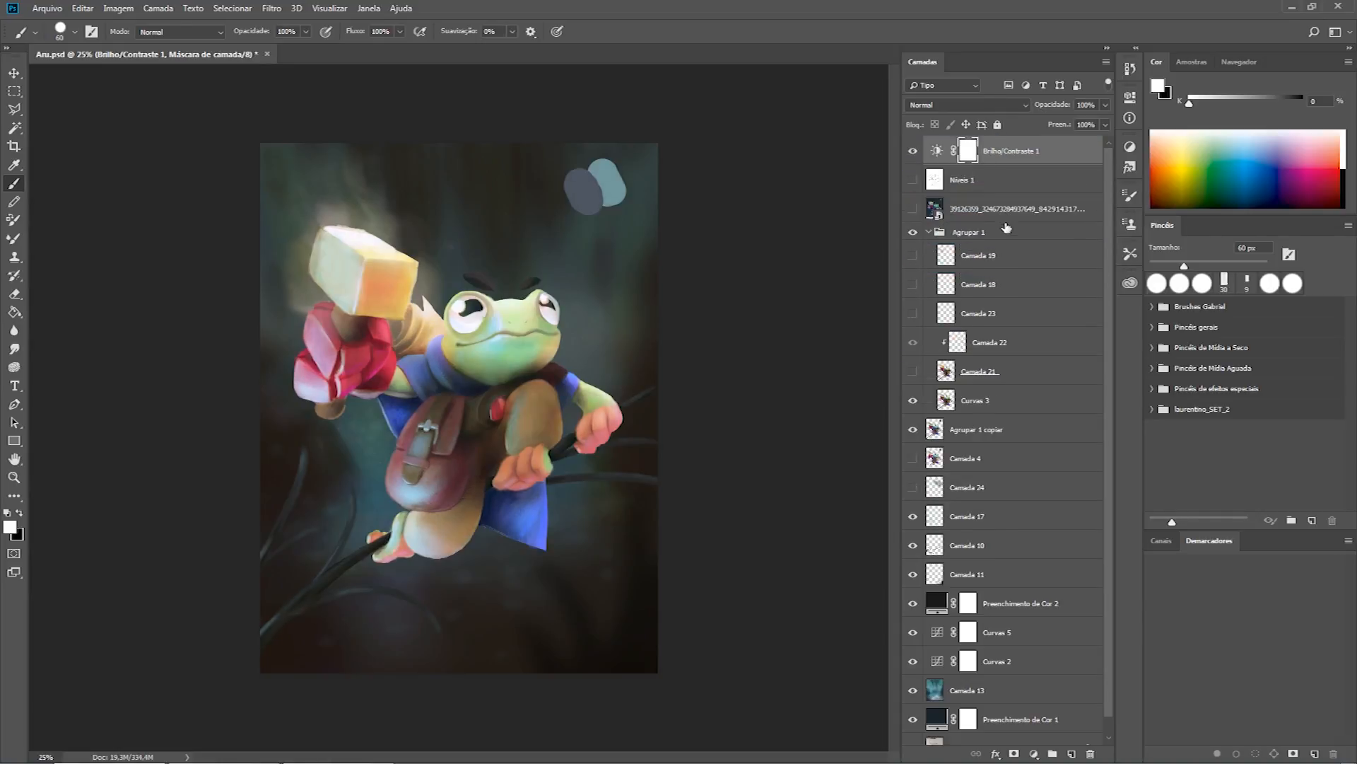
double_click(936, 151)
left_click(1130, 97)
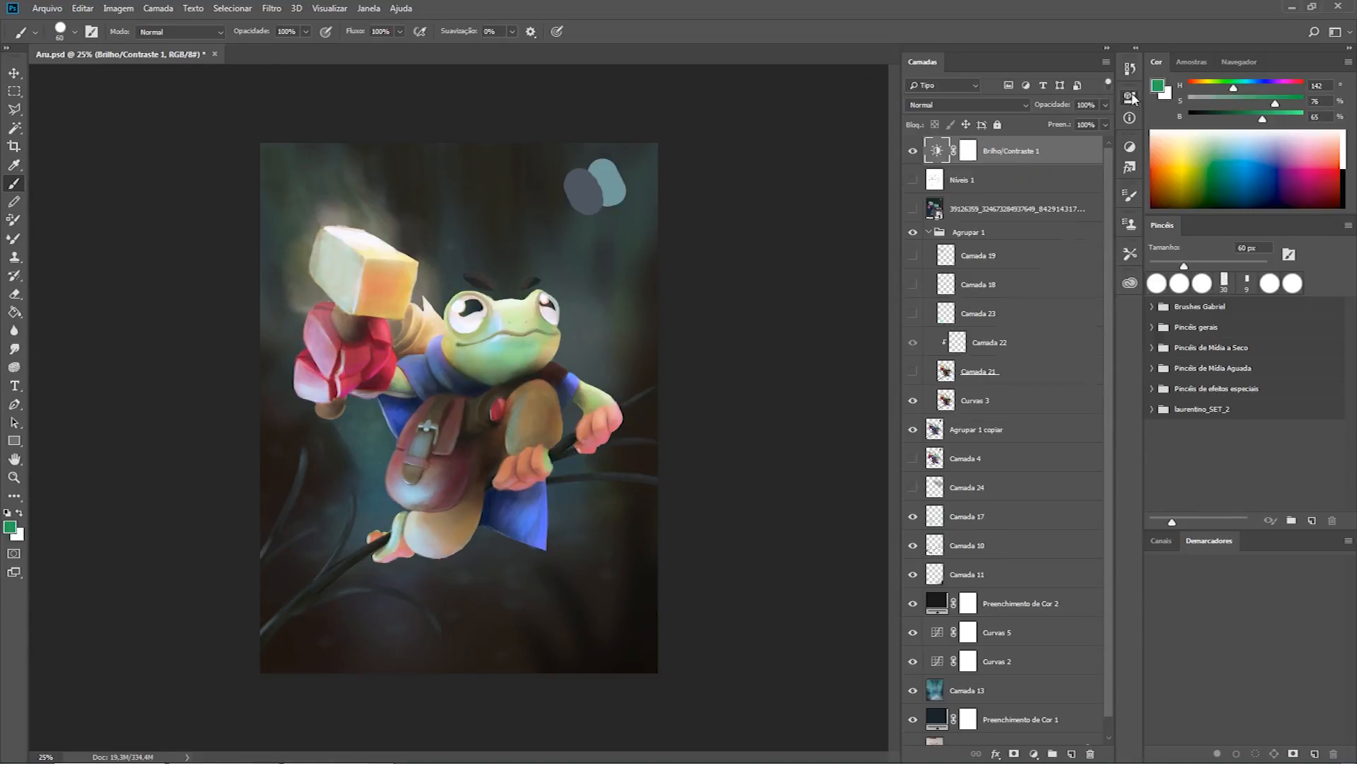
double_click(937, 152)
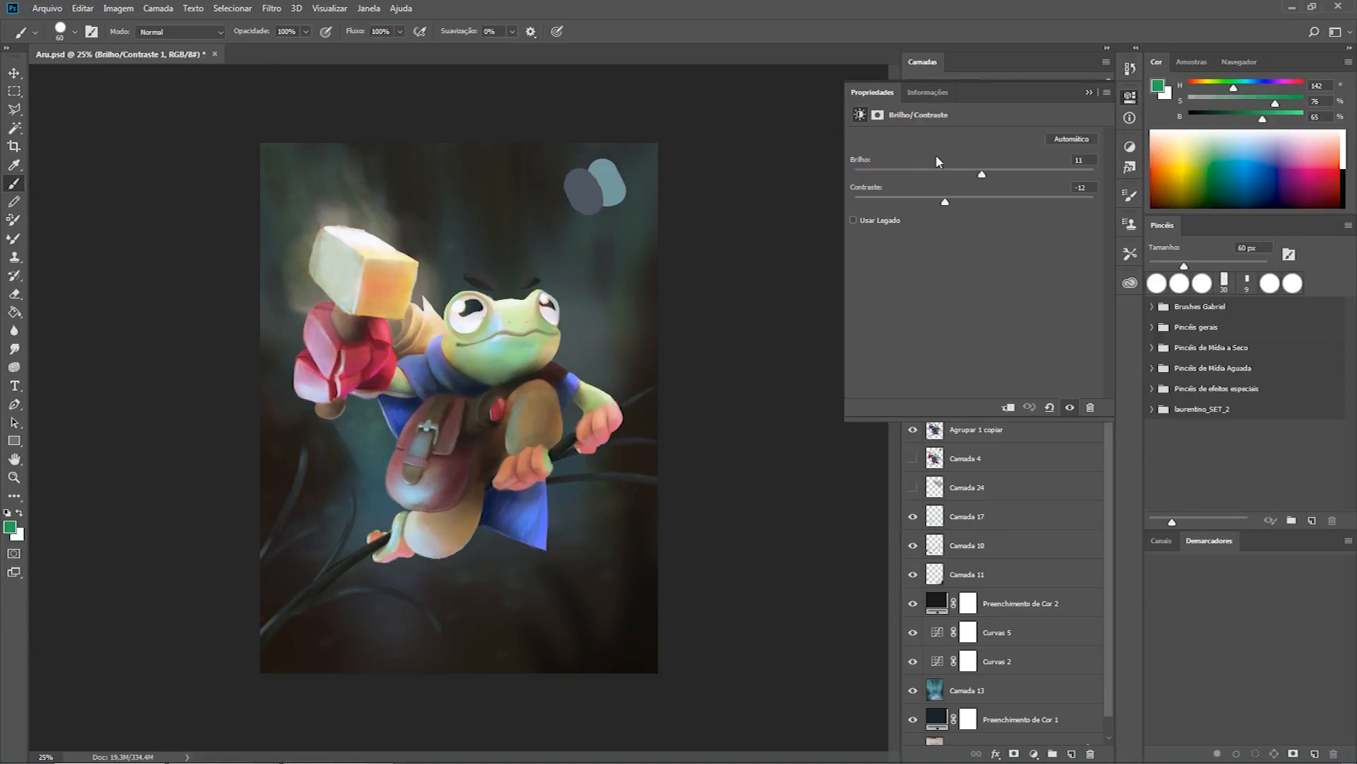
left_click_drag(991, 176, 954, 177)
left_click(1127, 100)
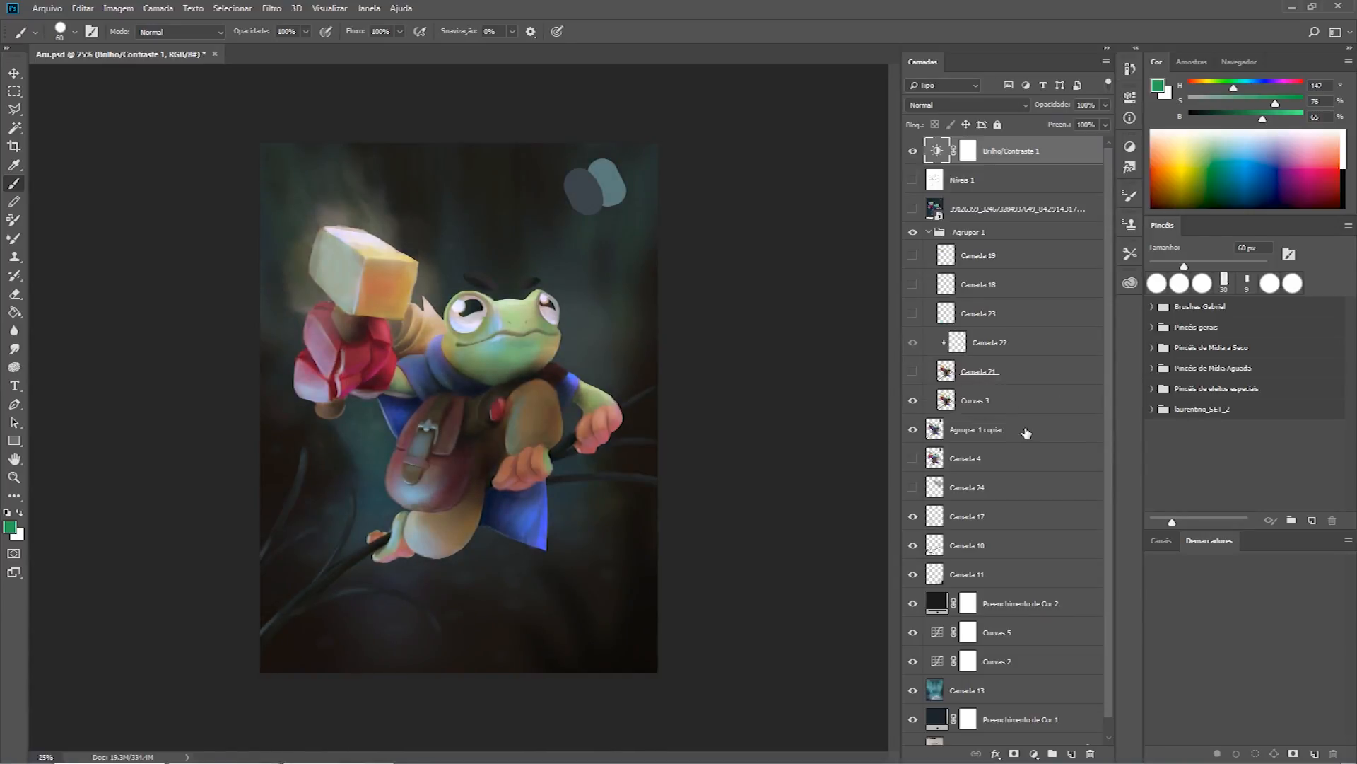
Delete the Brilho/Contraste 1 adjustment layer.
left_click(1091, 754)
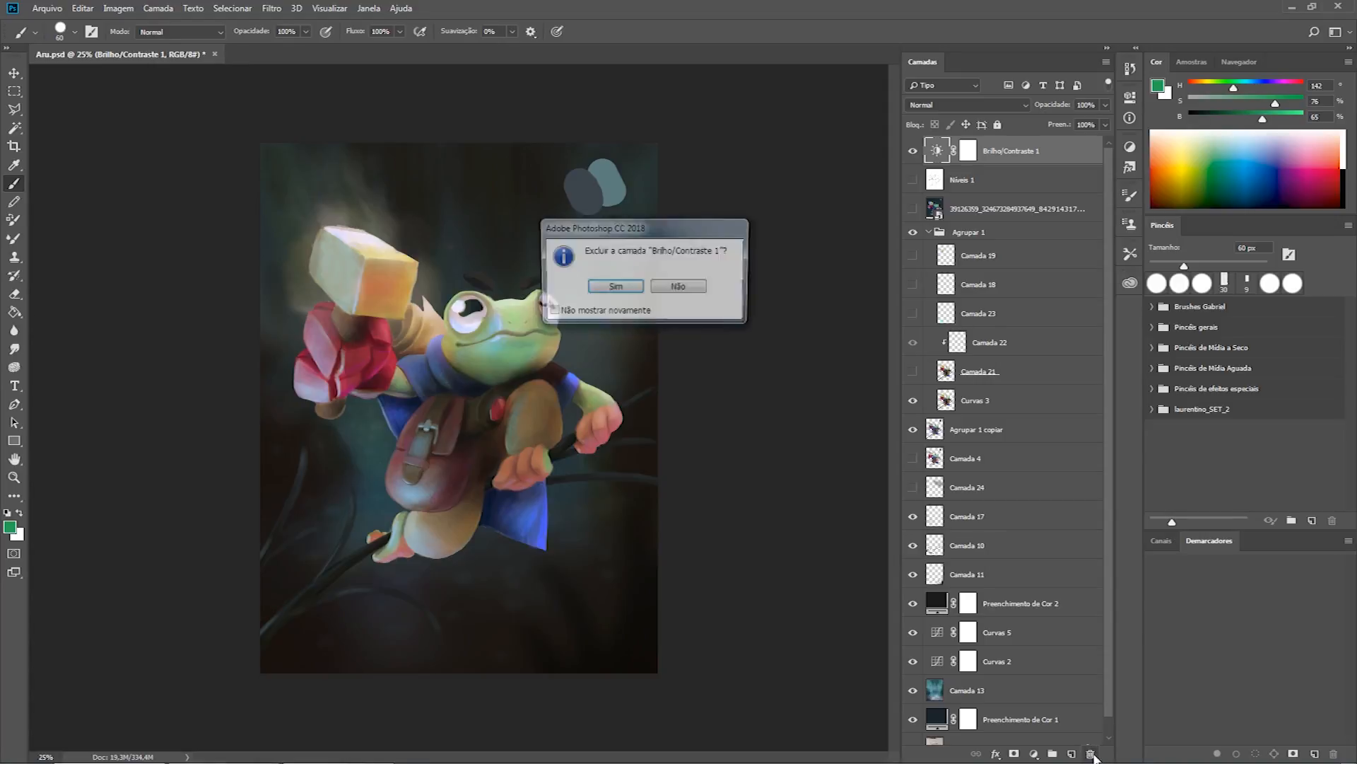
left_click(628, 288)
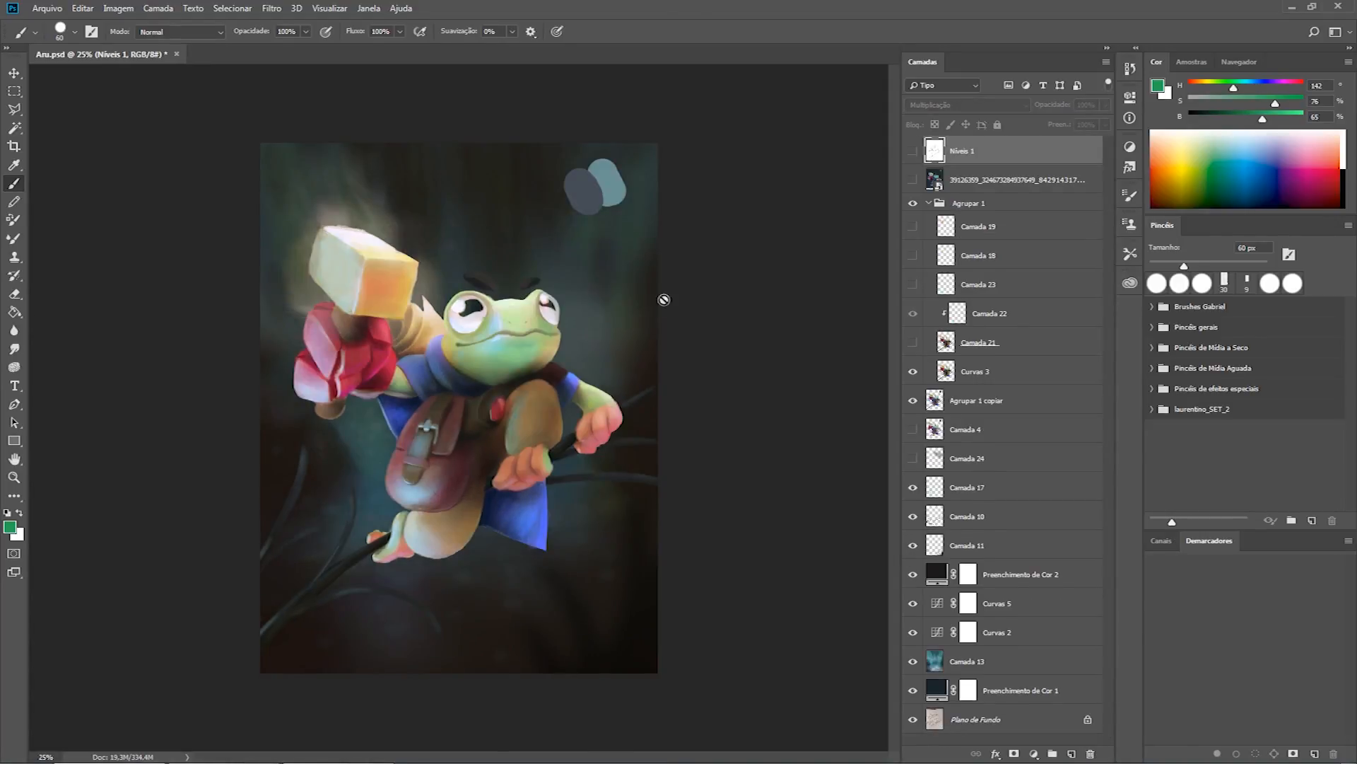
Compare the painting once more with Curvas 3 hidden and shown, leaving it visible.
left_click(913, 372)
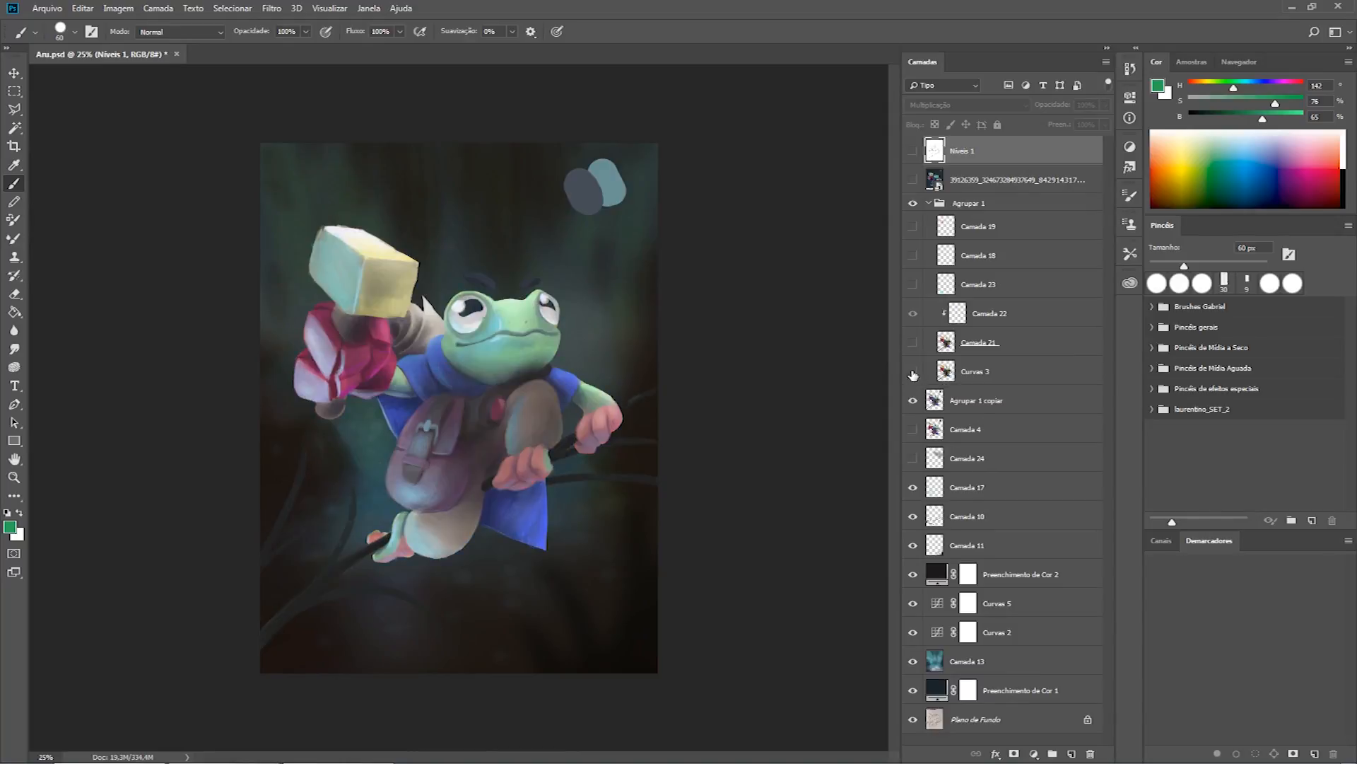
left_click(913, 374)
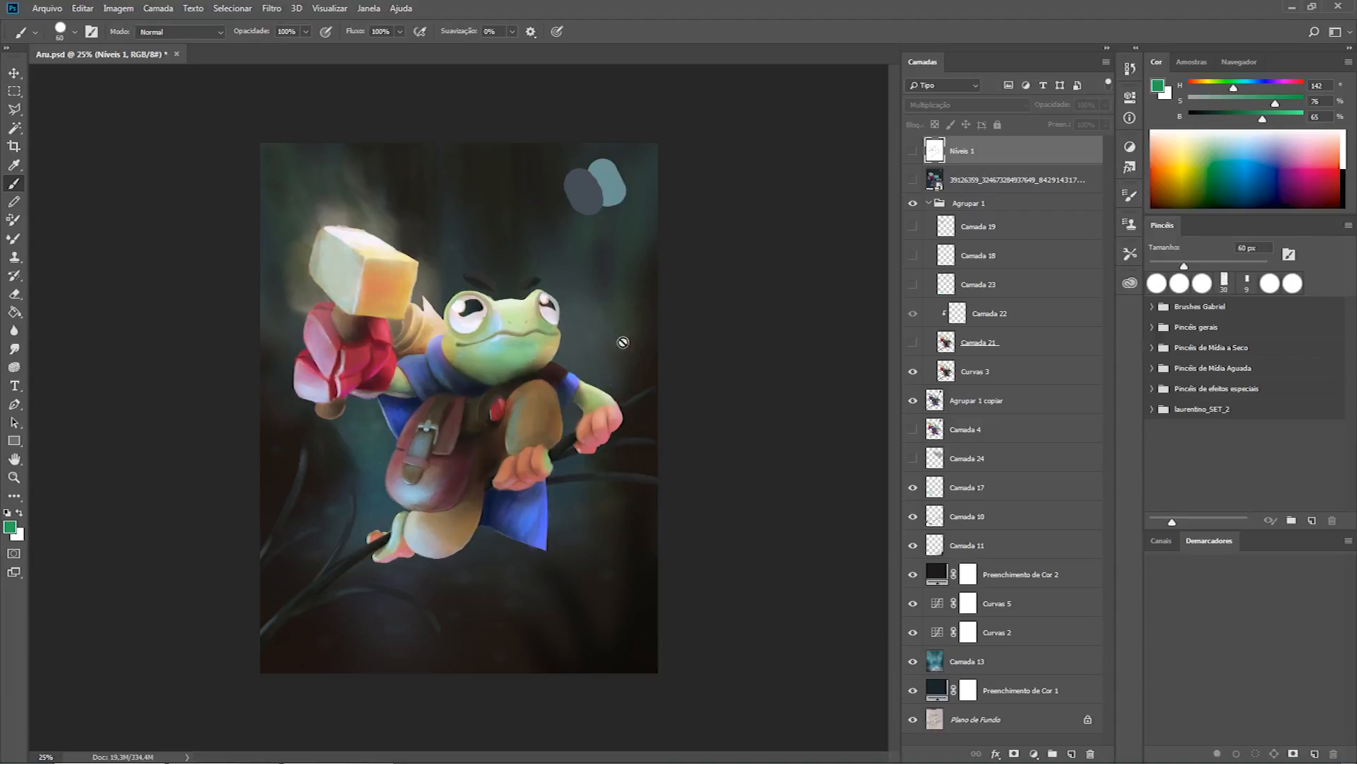
left_click(650, 447)
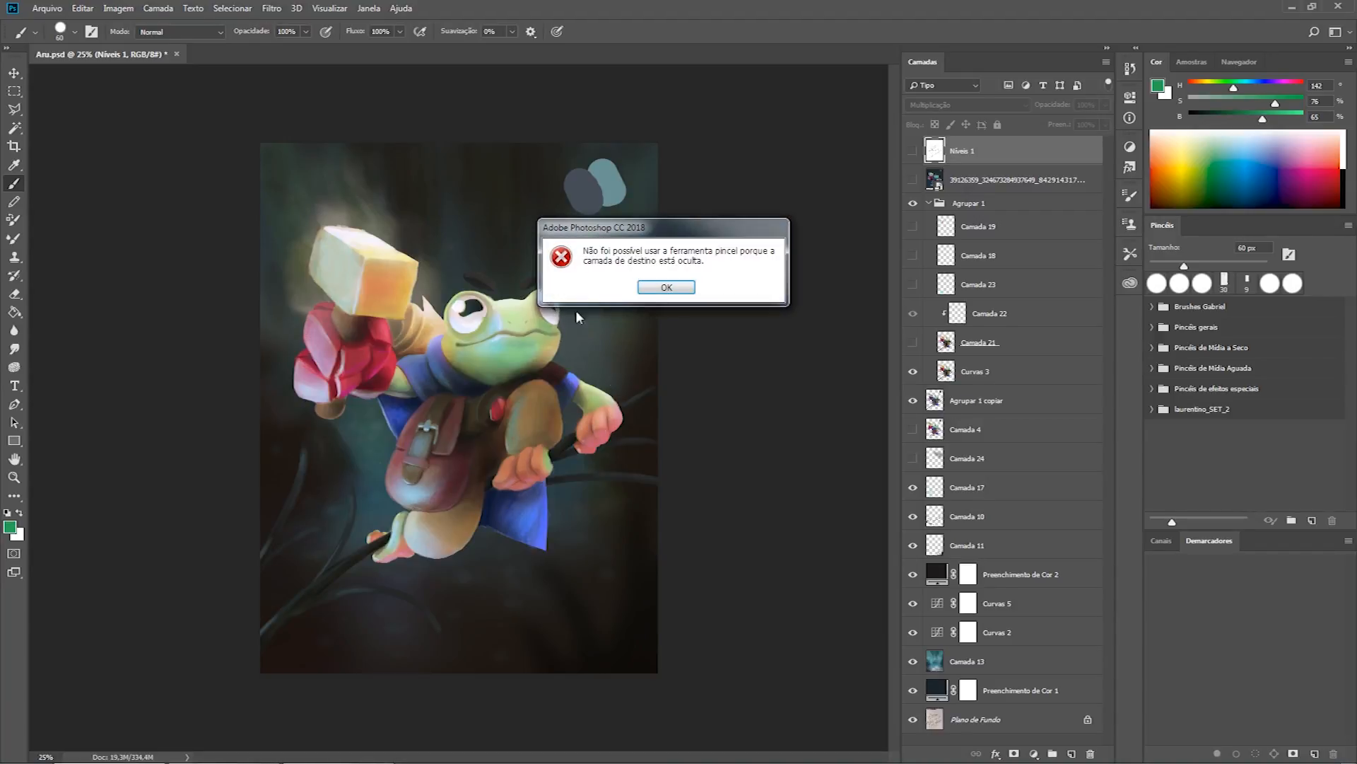
left_click(662, 288)
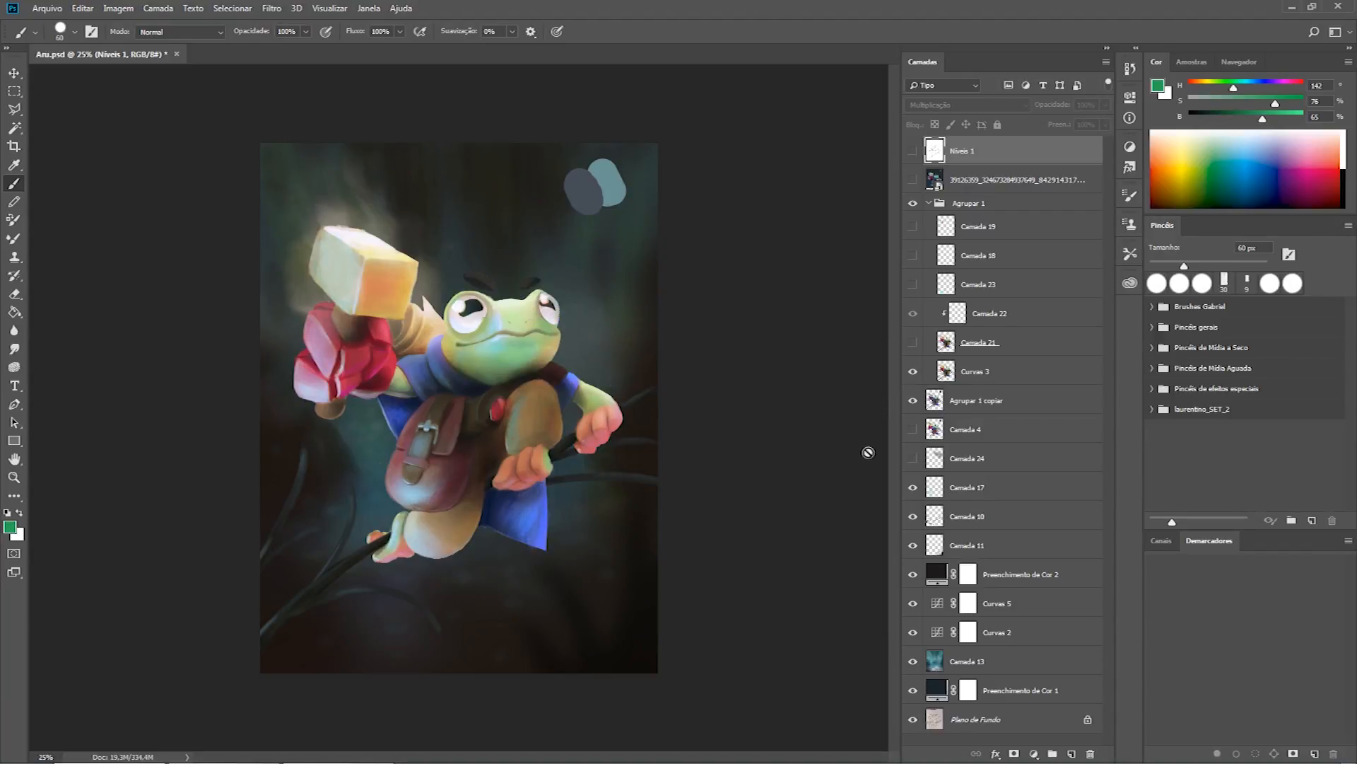
Compare the character with and without Camada 21 and its clipped Camada 22, leaving both hidden.
left_click(913, 346)
left_click(913, 347)
left_click(915, 347)
left_click(914, 346)
left_click(914, 346)
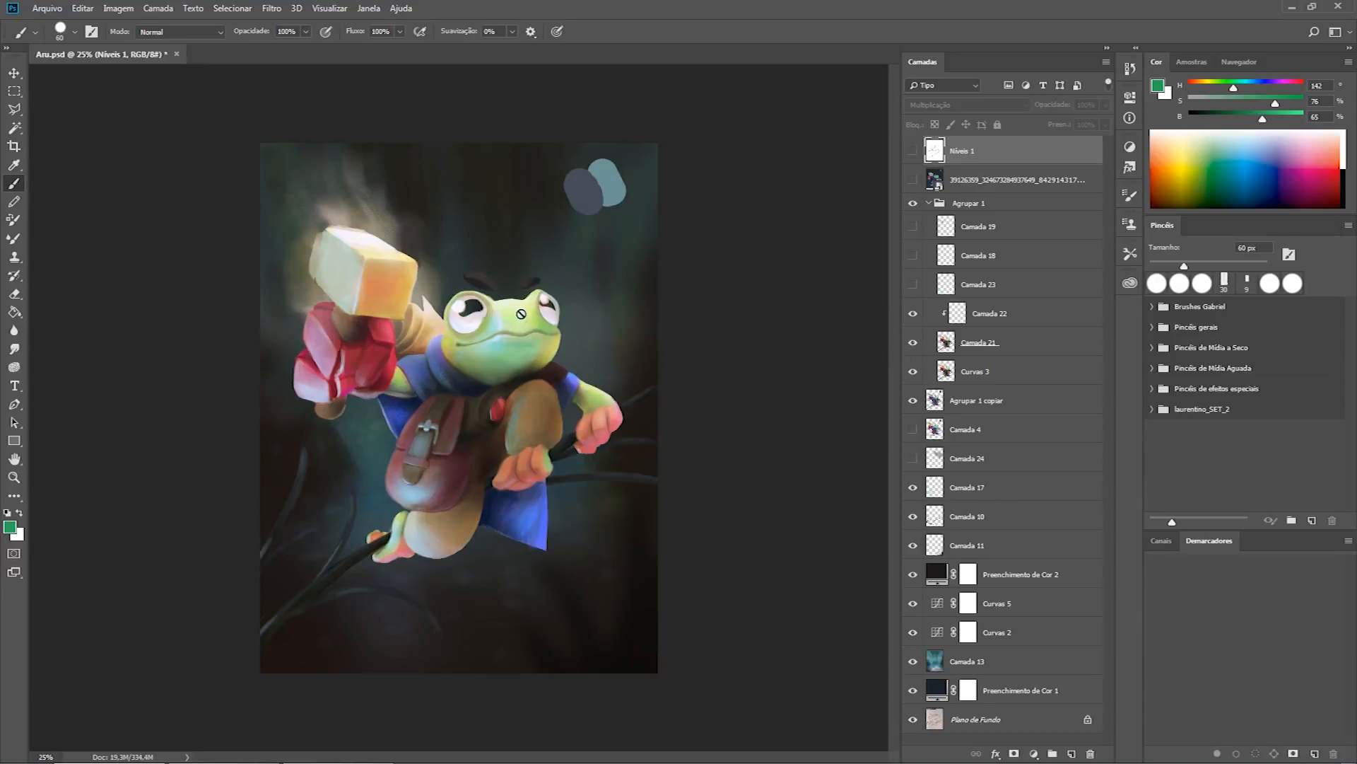
left_click(914, 347)
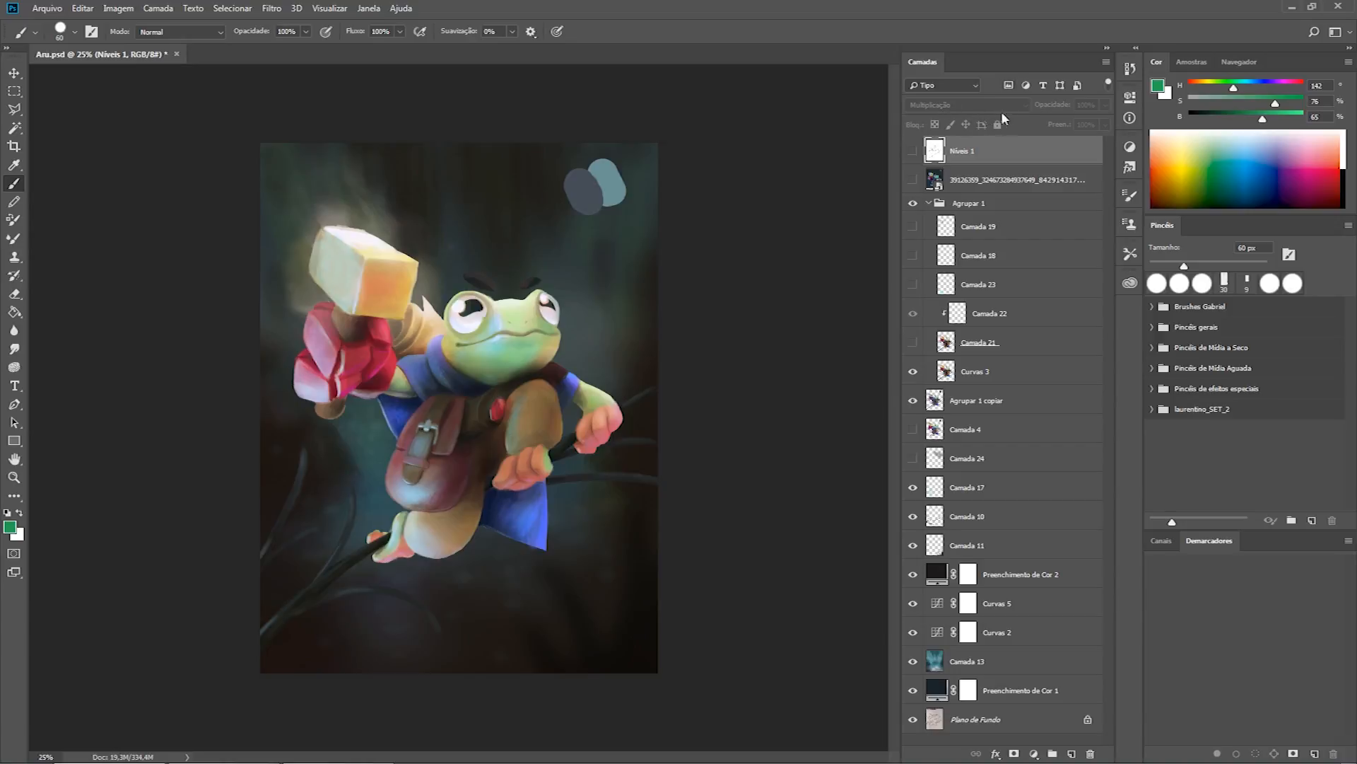
left_click(913, 342)
left_click(912, 342)
Add a new layer above Curvas 3 and turn the frog's sampled arm colour into a bright green (H 85, S 81, B 100).
left_click(976, 371)
key("ctrl+shift+alt+n")
key("i")
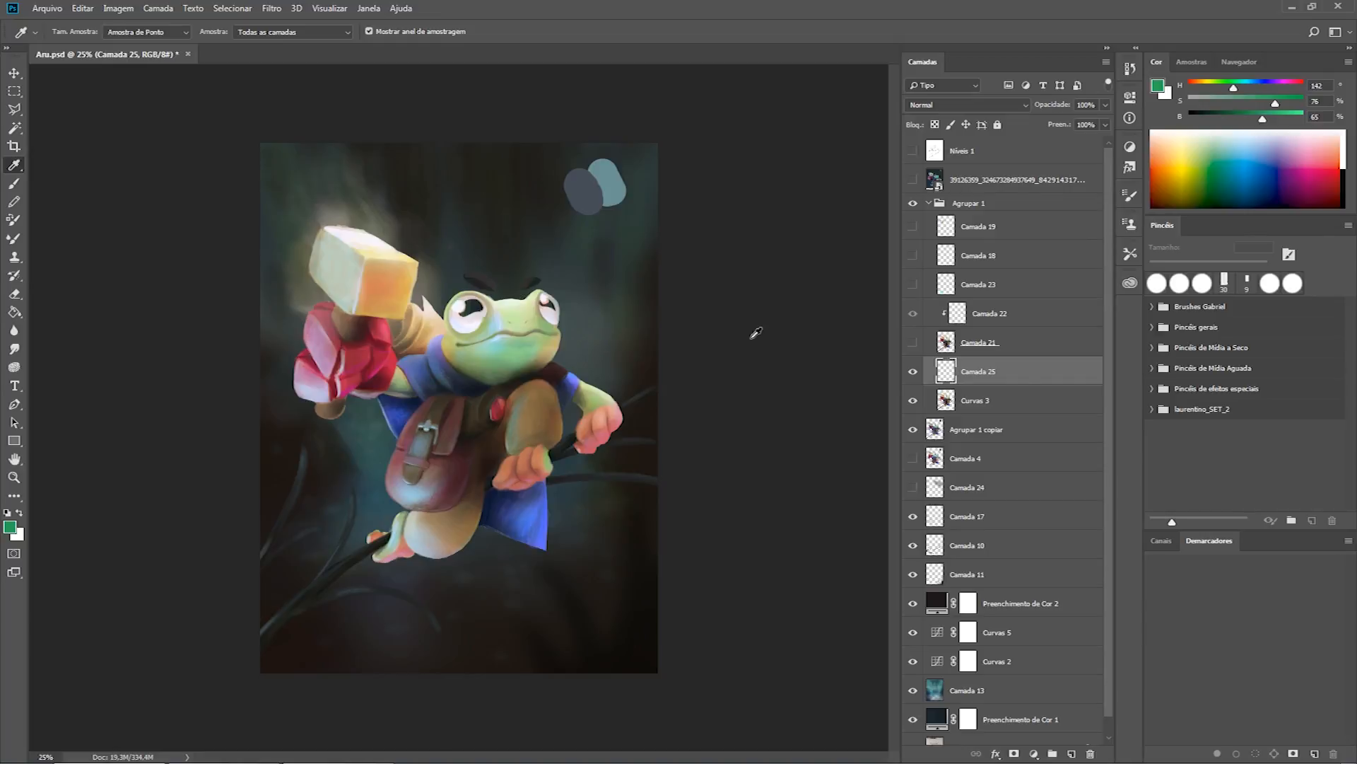
left_click(591, 397)
left_click(591, 397)
left_click(1157, 87)
left_click(460, 143)
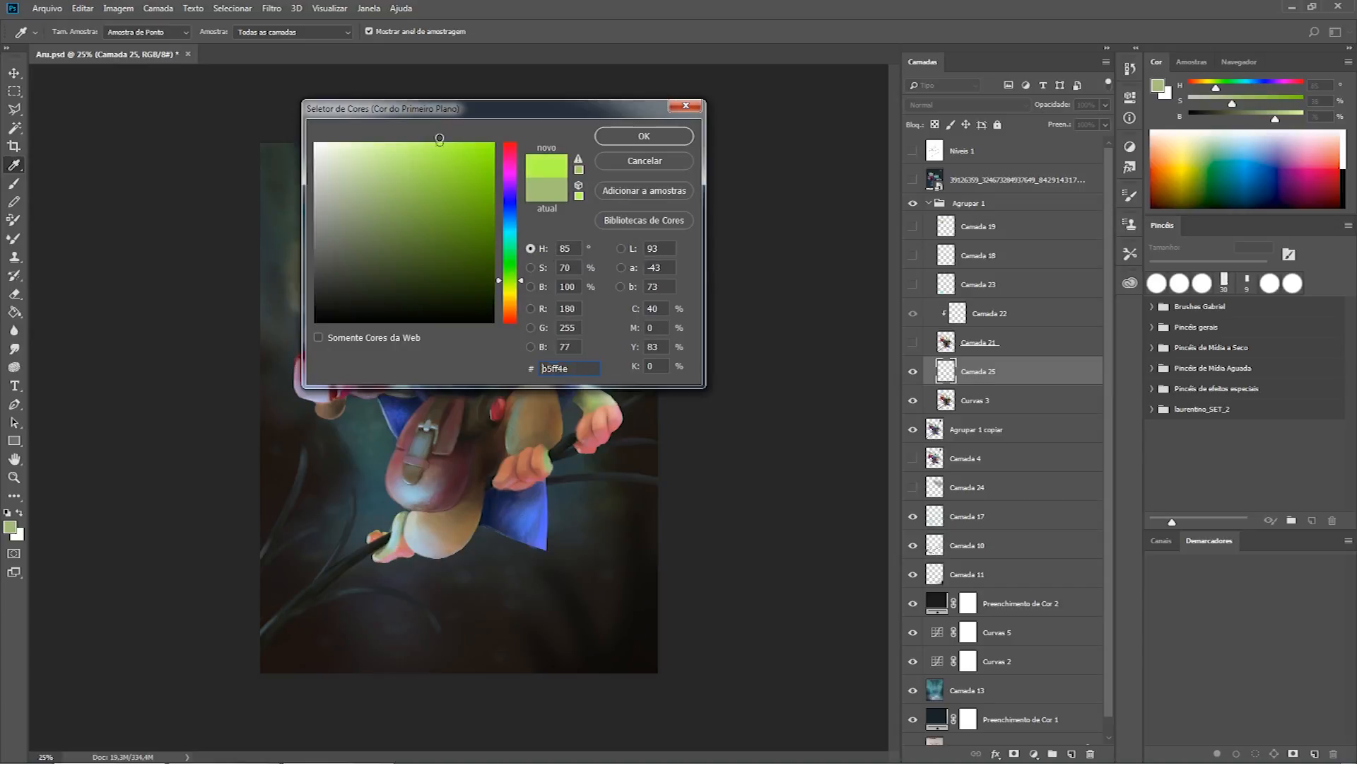
left_click(643, 136)
Paint a bright green brush stroke on the frog's cheek and set the new layer's blend mode to Sobrepor.
key("b")
left_click_drag(542, 329, 544, 351)
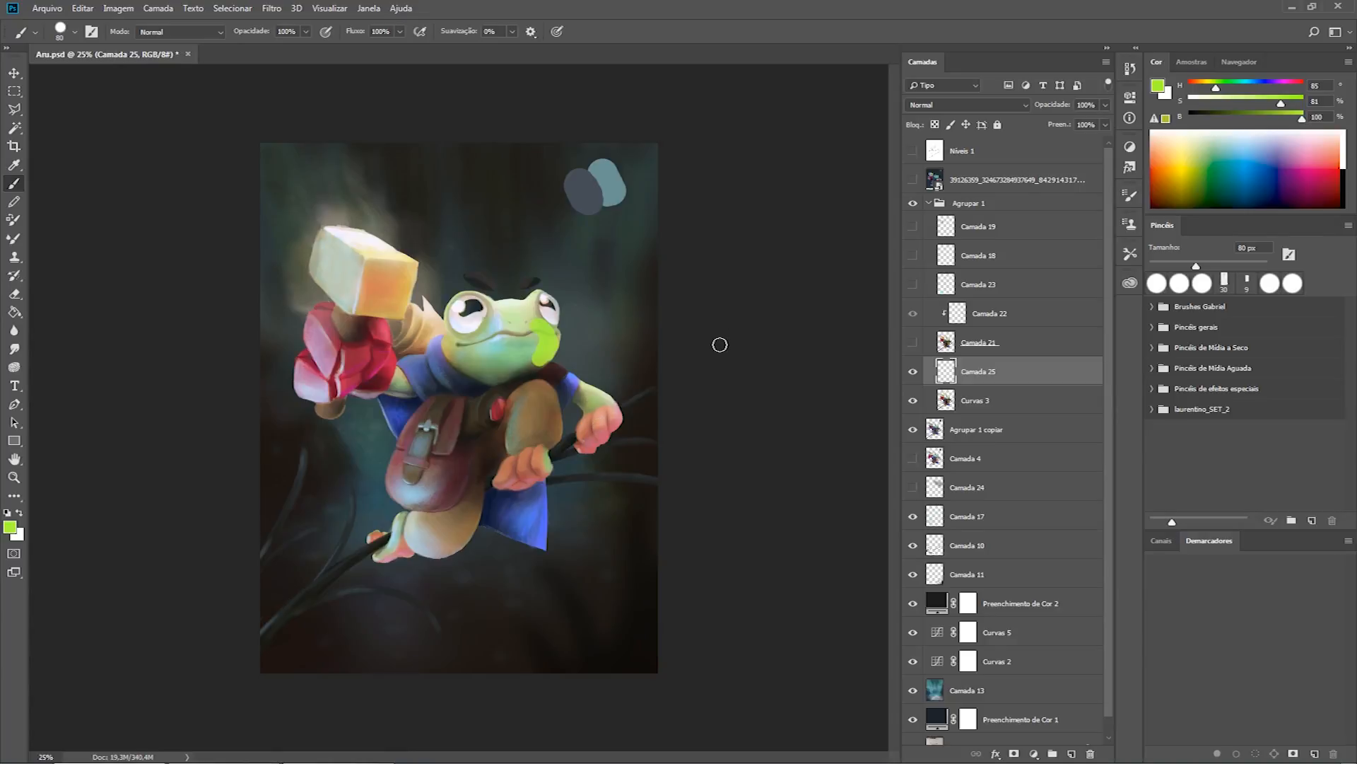
left_click(966, 105)
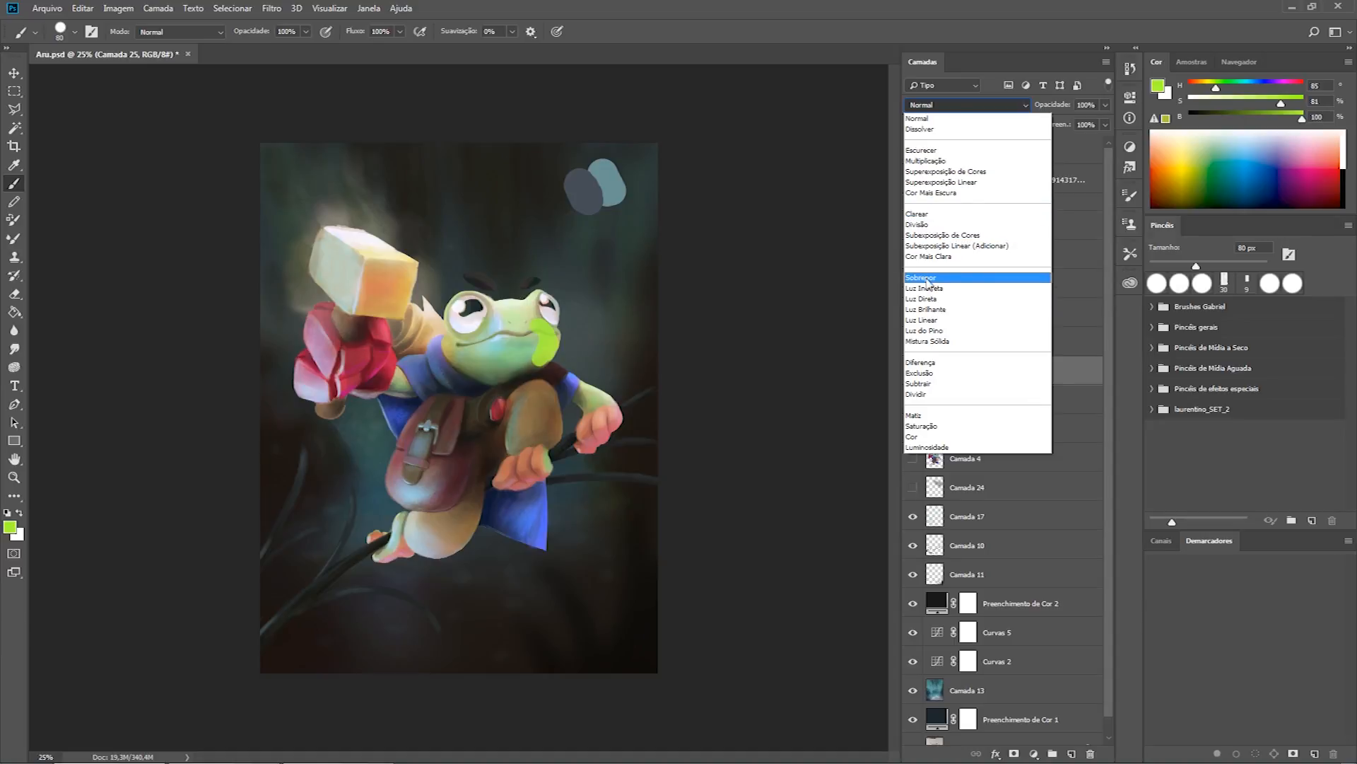
left_click(930, 279)
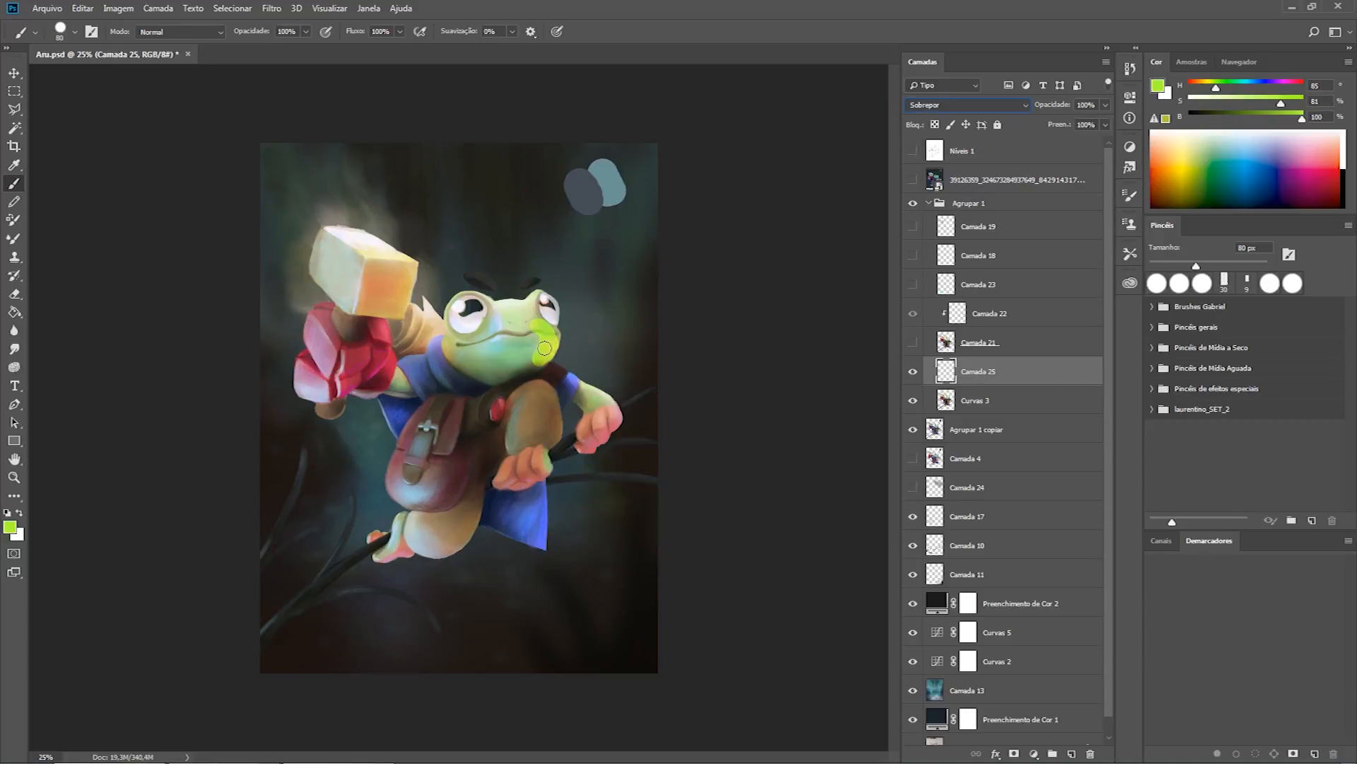
Set the brush opacity to 15% and reduce its hardness for a soft edge.
left_click(311, 34)
left_click_drag(308, 48, 251, 48)
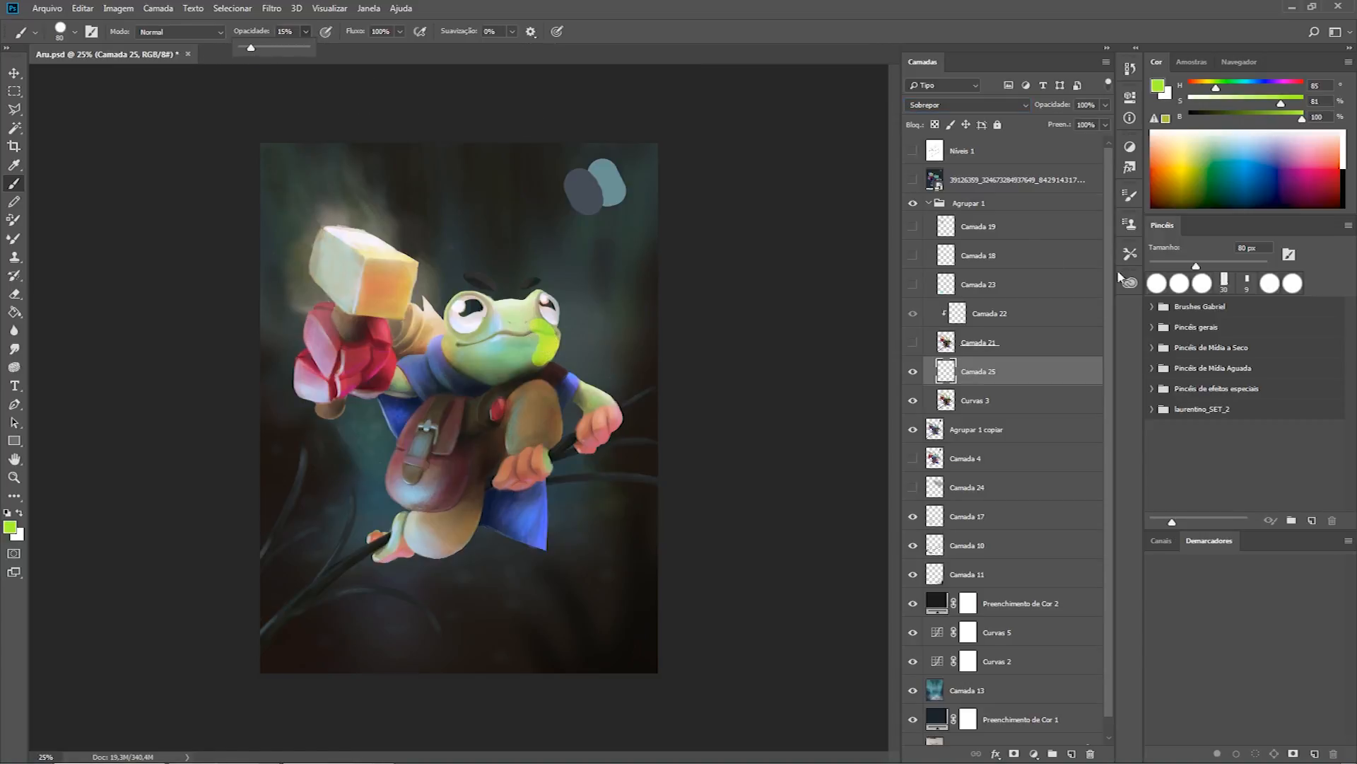
left_click(64, 36)
left_click_drag(132, 109, 82, 107)
left_click(643, 55)
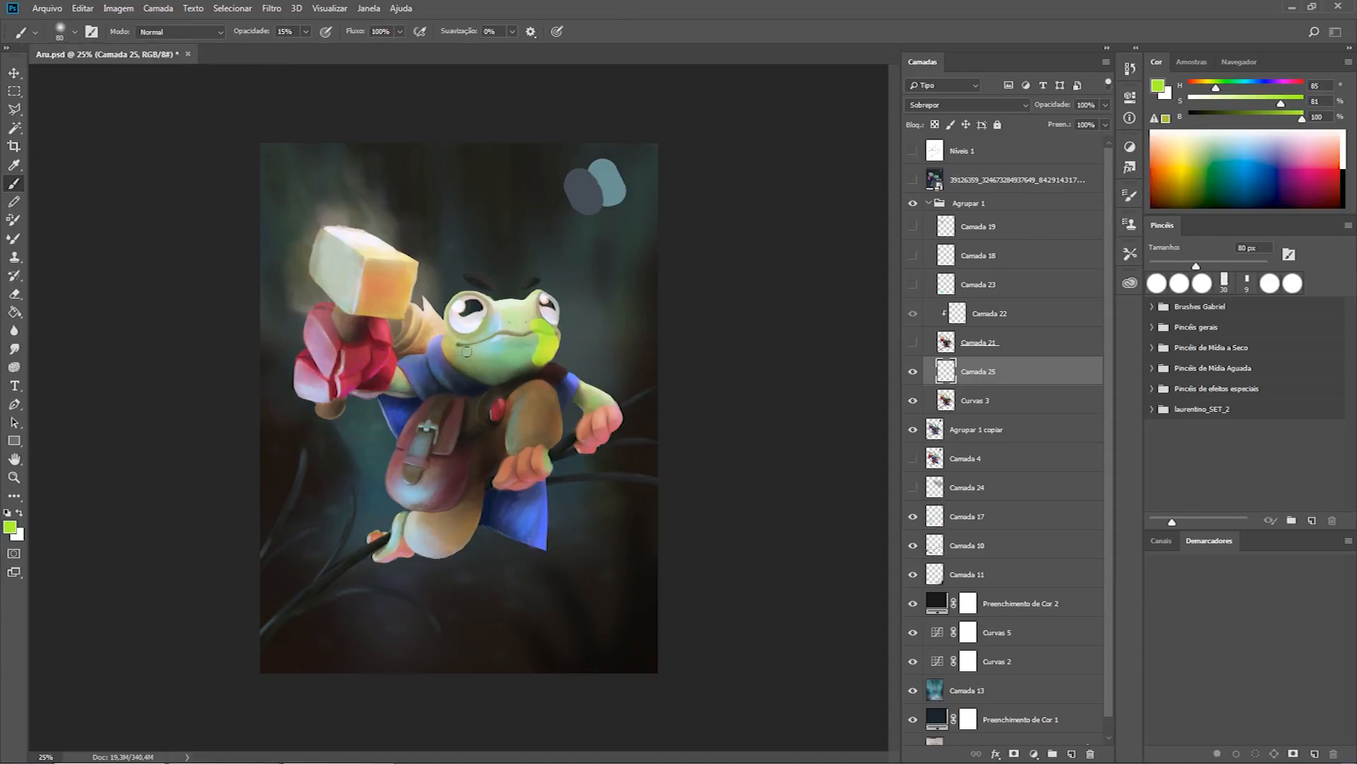
Enlarge the brush to 200 px and glaze soft green over the frog's face, keeping the layer in Sobrepor mode.
key("bracketright")
key("bracketright")
key("bracketright")
key("bracketright")
key("bracketright")
key("bracketright")
mouse_move(454, 404)
left_mouse_down()
mouse_move(649, 438)
mouse_move(534, 519)
left_mouse_up()
mouse_move(720, 470)
left_mouse_down()
mouse_move(672, 453)
mouse_move(704, 487)
left_mouse_up()
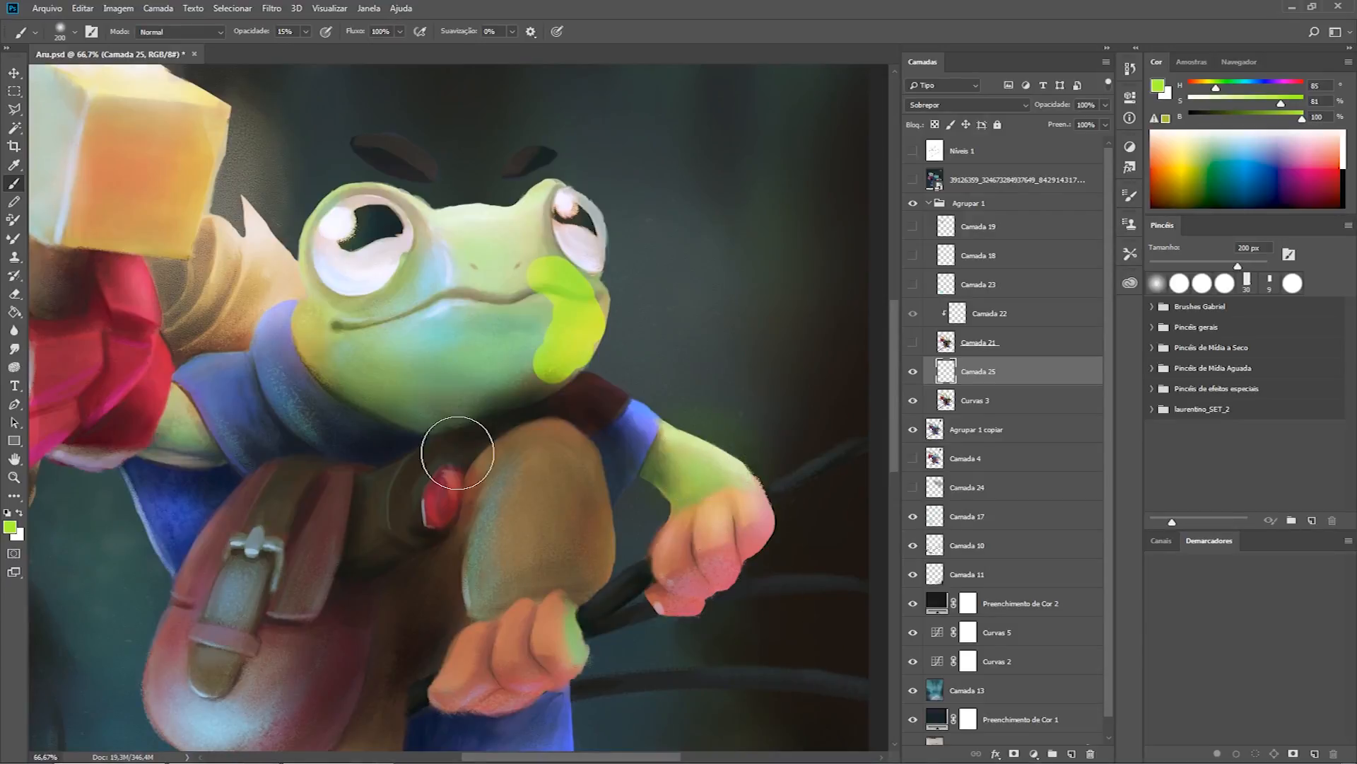
mouse_move(325, 312)
left_mouse_down()
mouse_move(350, 399)
mouse_move(389, 424)
left_mouse_up()
left_click(959, 106)
left_click(968, 281)
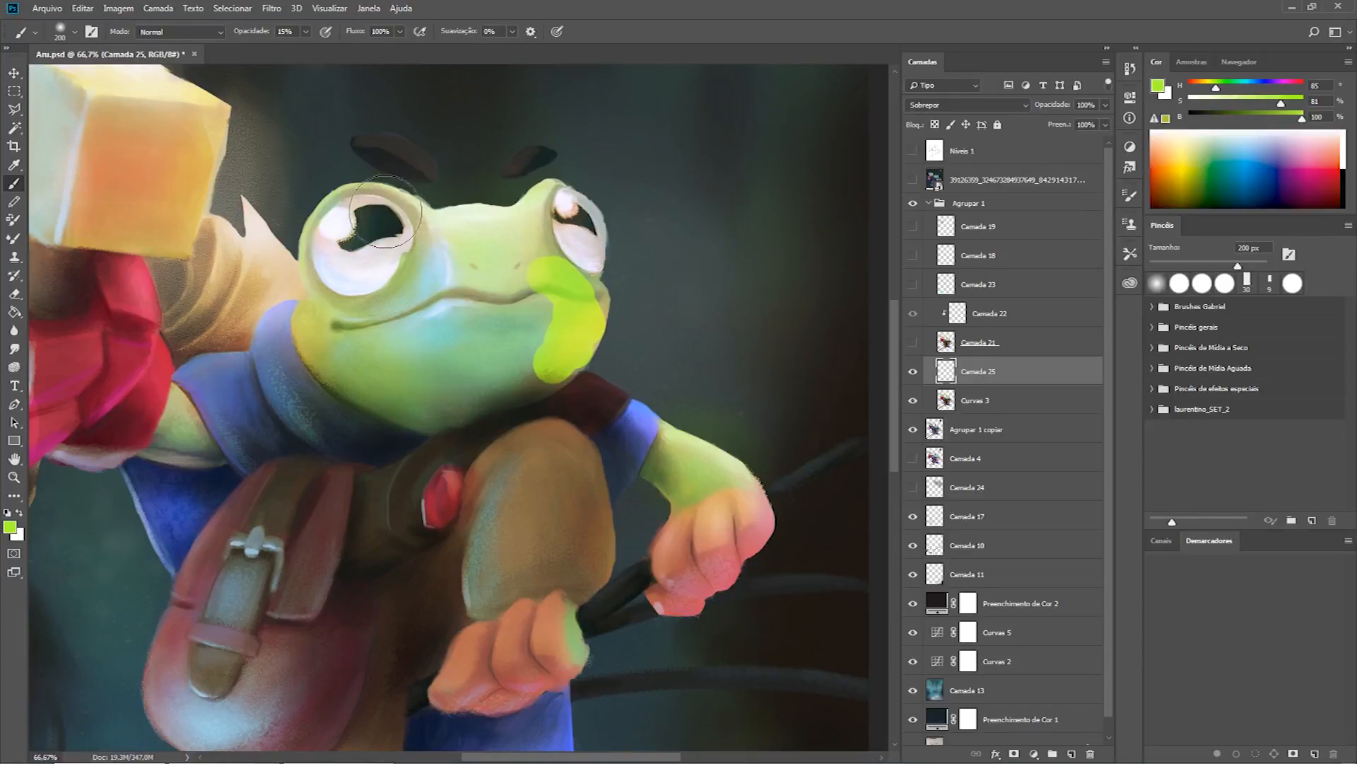
Remove the hard green stroke from the cheek and glaze orange (H 18, S 81, B 100) around the frog's mouth.
key("e")
key("ctrl+z")
key("b")
left_click_drag(1215, 90, 1194, 89)
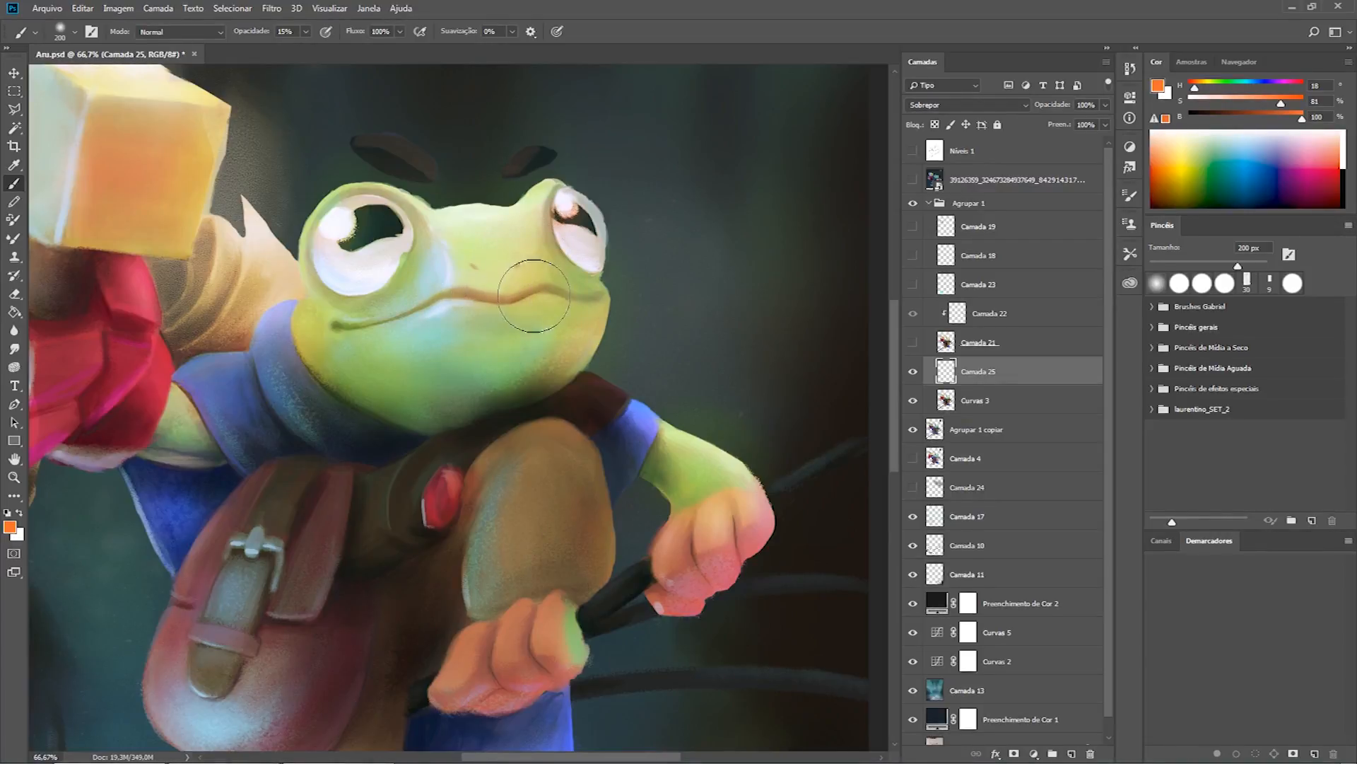
key("ctrl+z")
Compare the frog's face with and without the glaze layer Camada 25, and delete that layer.
left_click(913, 372)
left_click(914, 372)
key("e")
key("bracketleft")
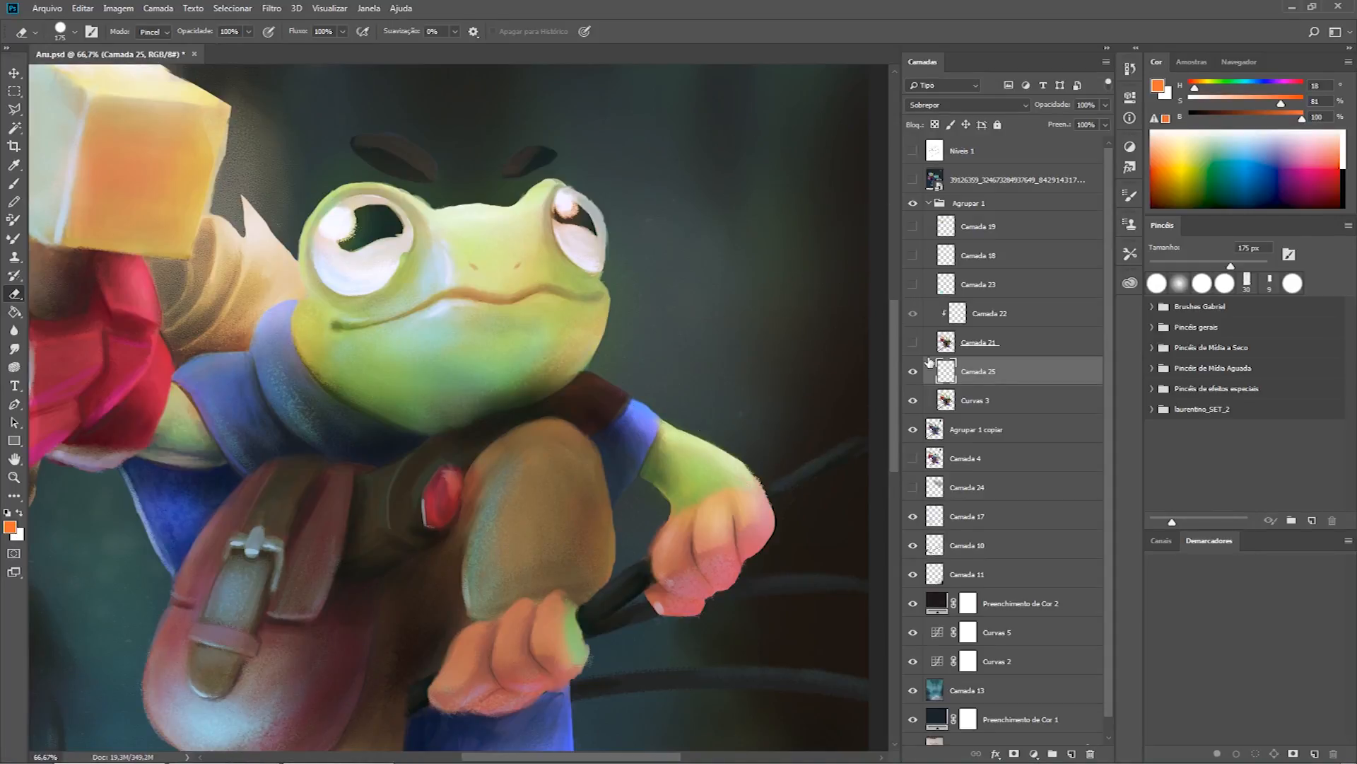
left_click(1090, 755)
left_click(600, 281)
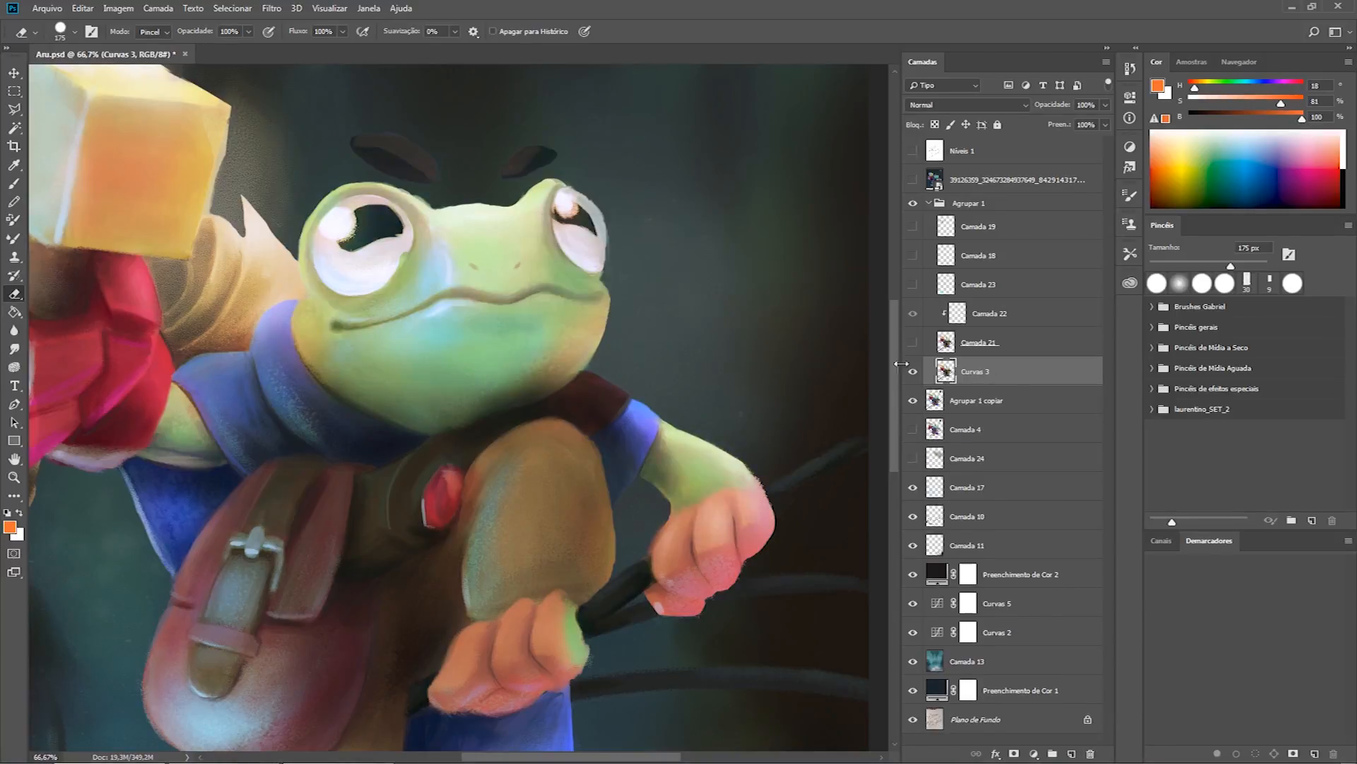
Show layer Camada 21 above Curvas 3 and review its effect on the whole frog.
left_click(914, 344)
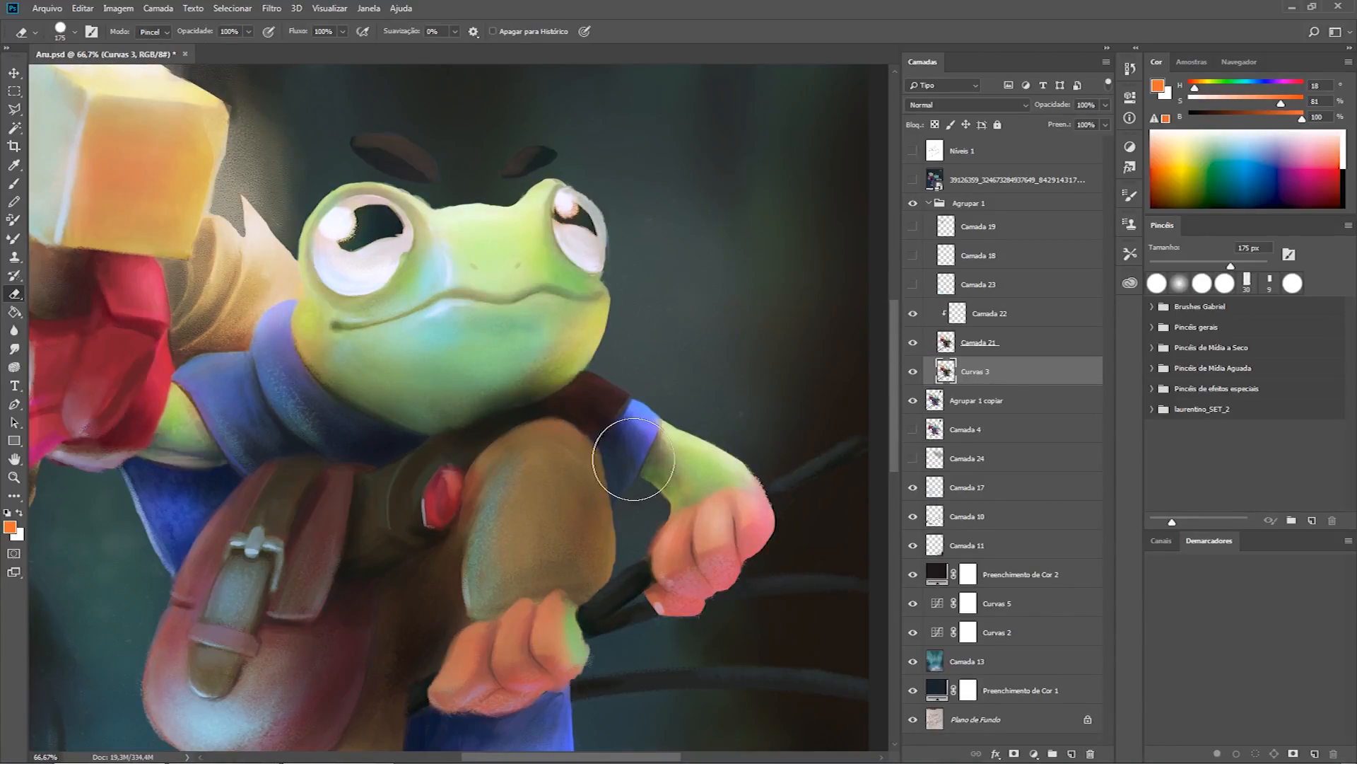
key("ctrl+minus")
key("ctrl+minus")
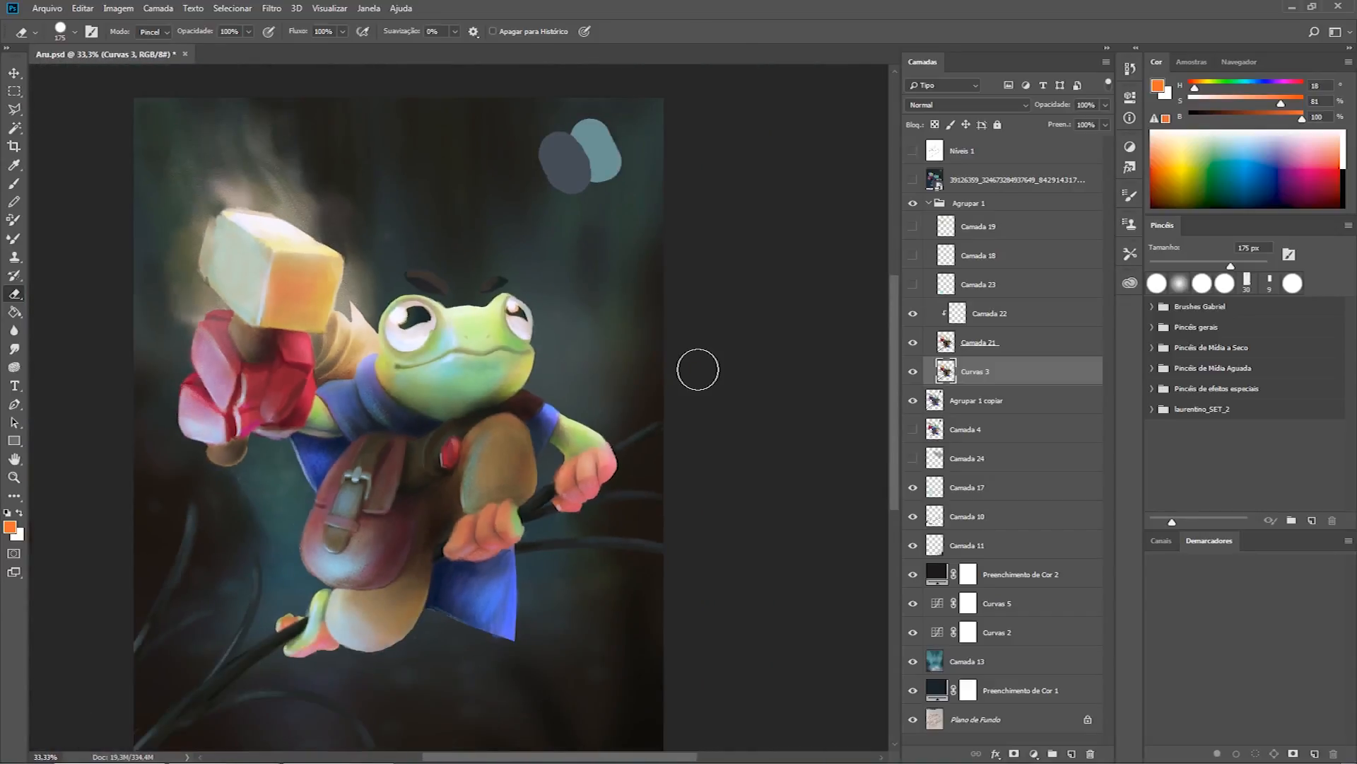
left_click_drag(597, 318, 705, 314)
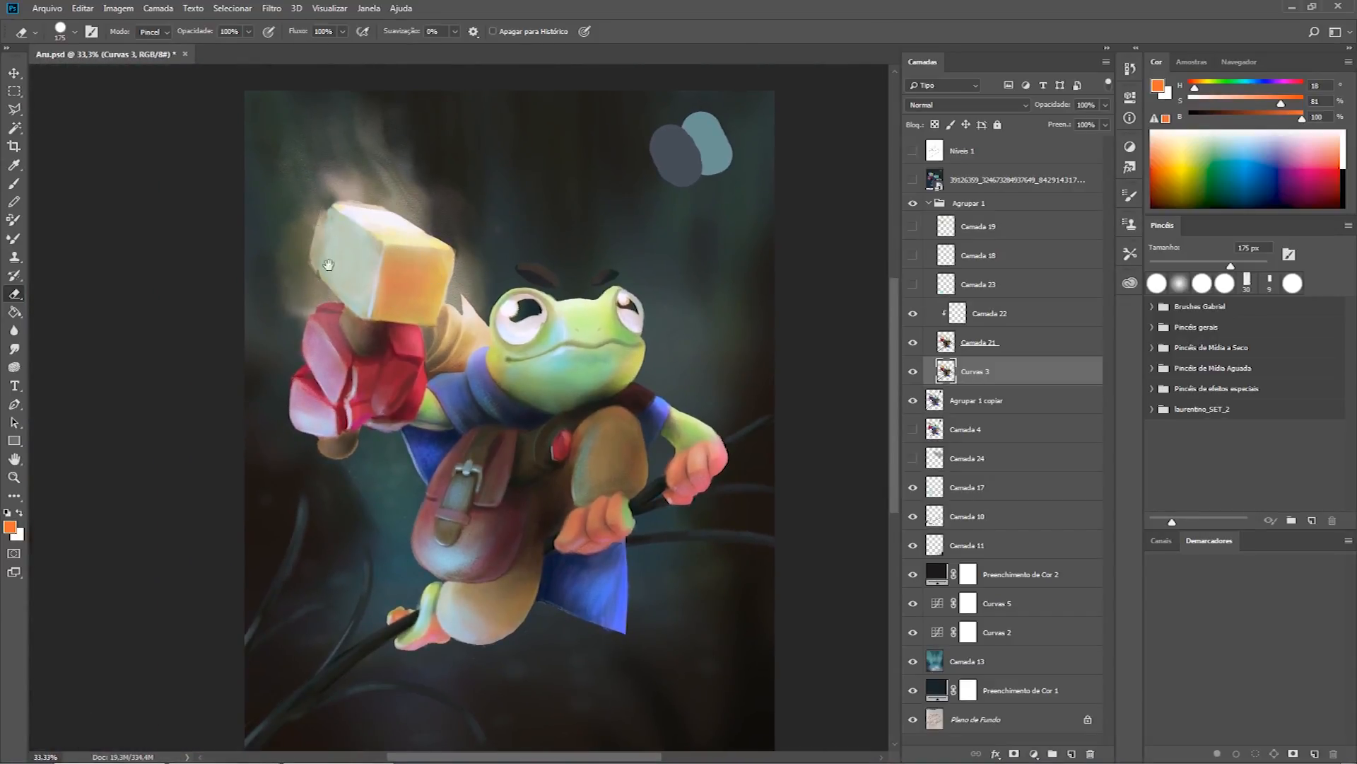
scroll(368, 265, "up", 1)
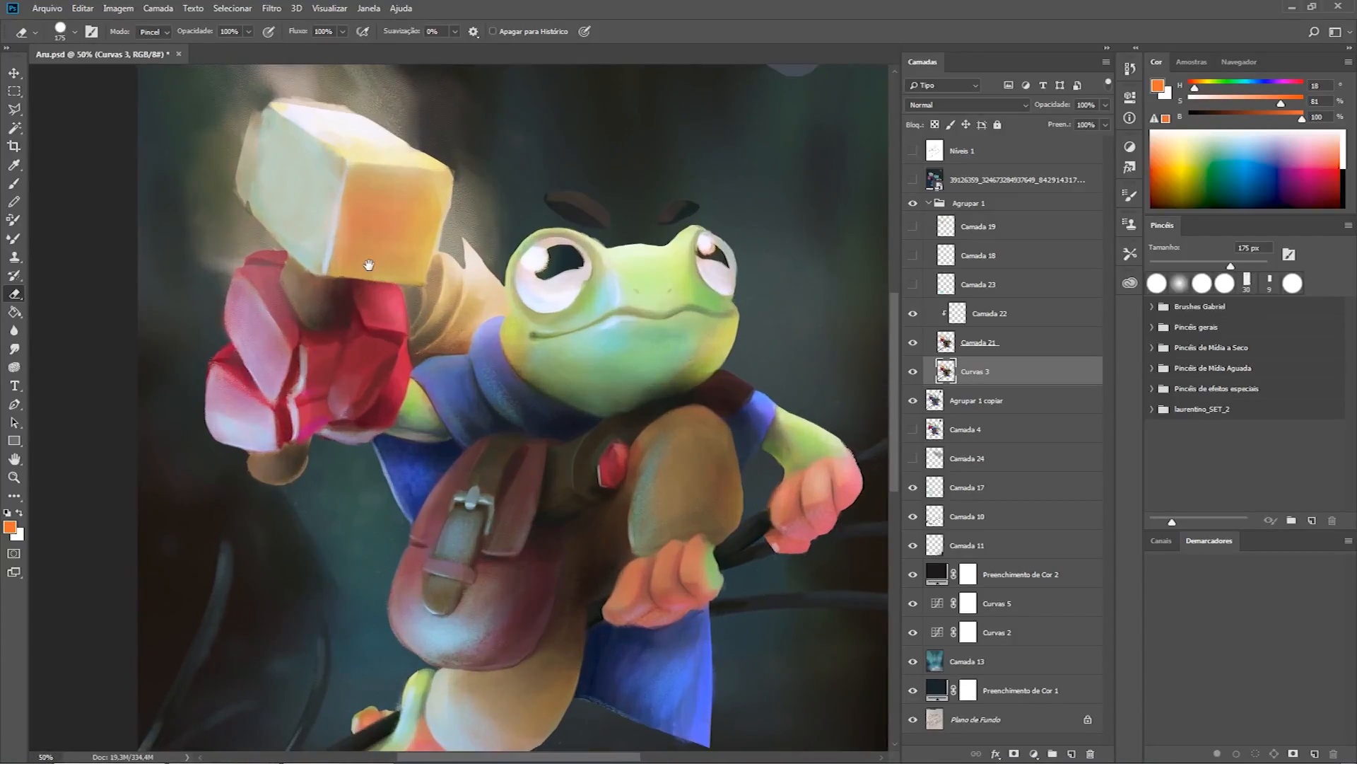
scroll(425, 605, "up", 1)
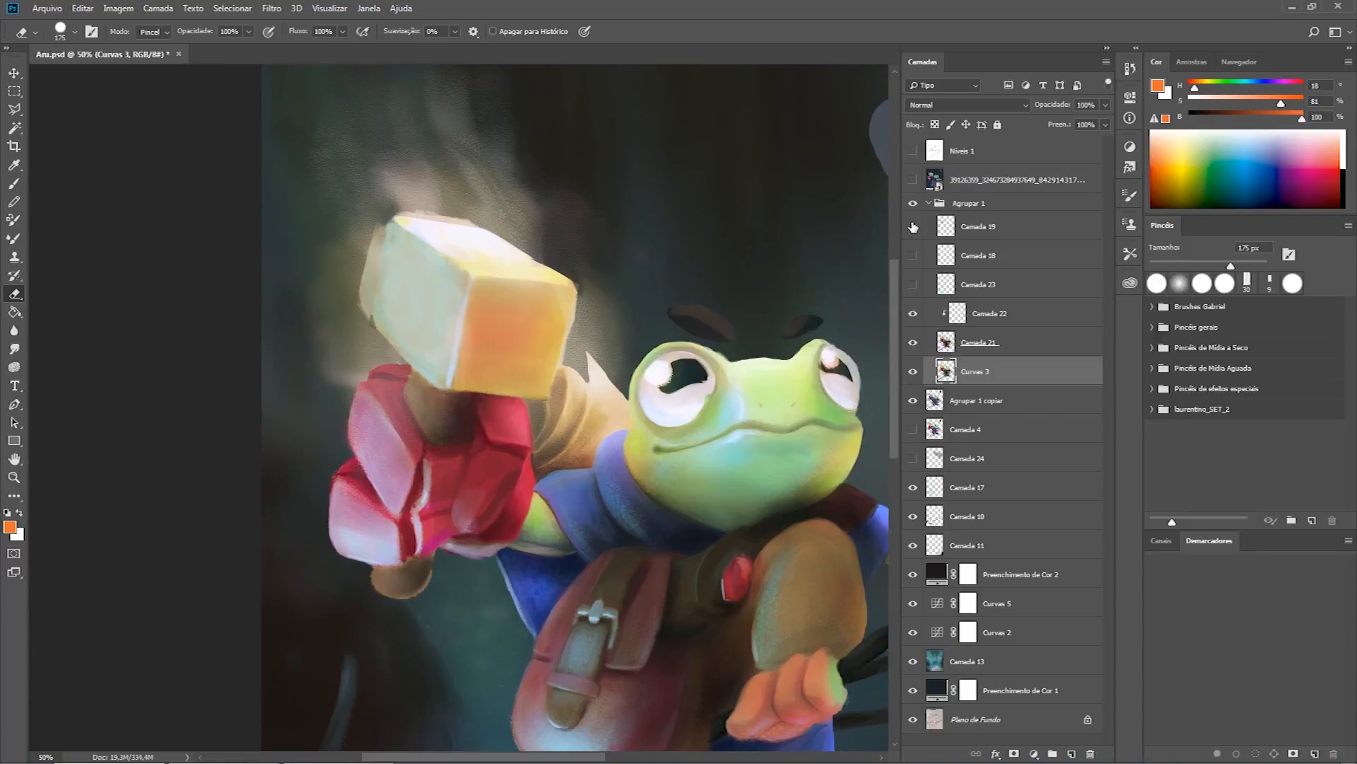
Select layer Camada 19 and make it visible to reveal the carved details on the hammer head.
left_click(980, 226)
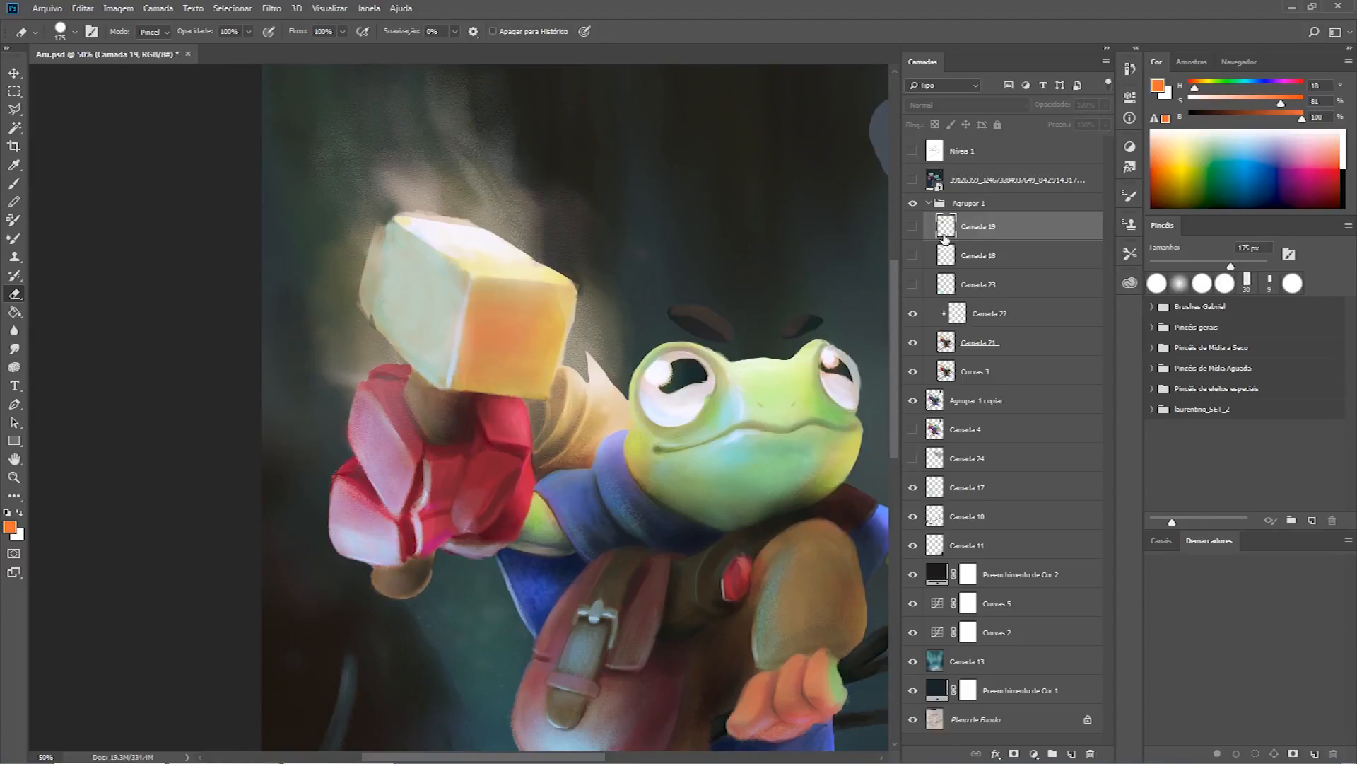
key("ctrl+plus")
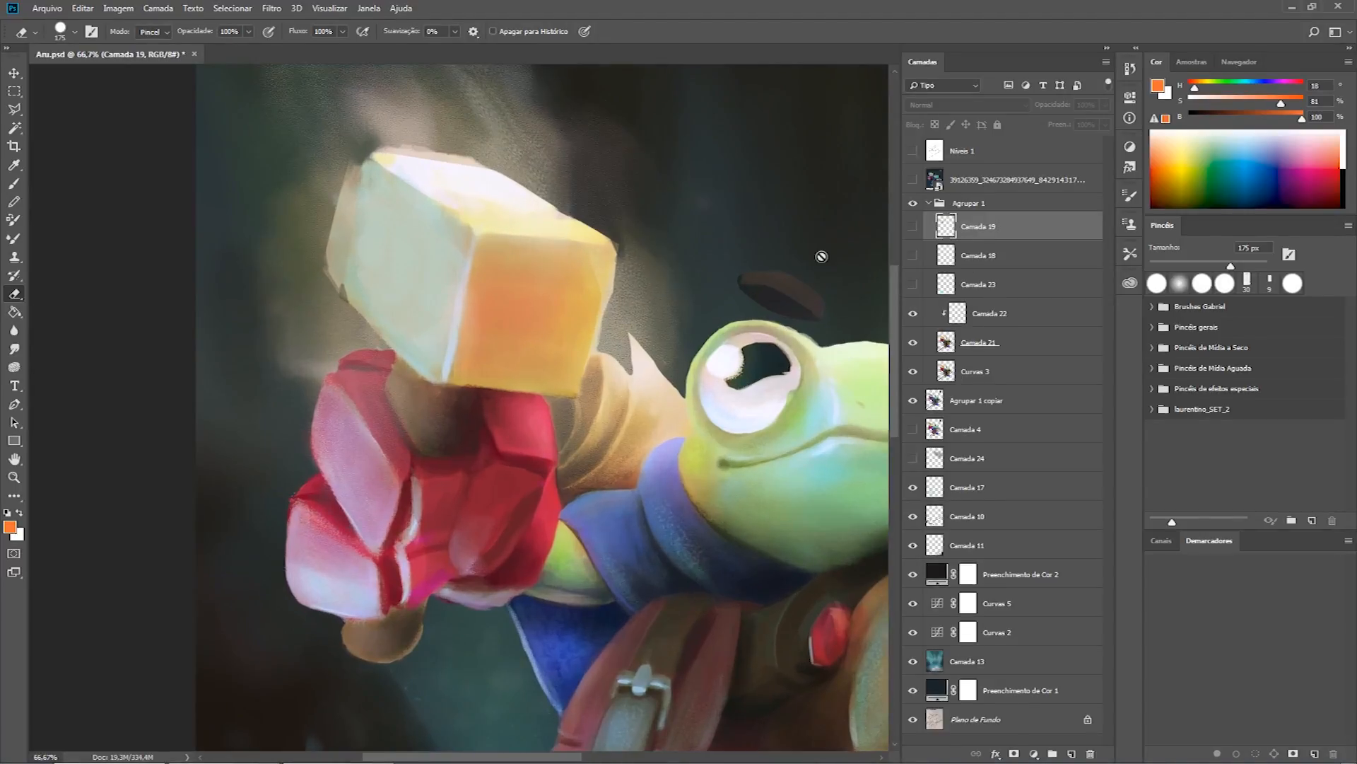
left_click_drag(480, 368, 487, 414)
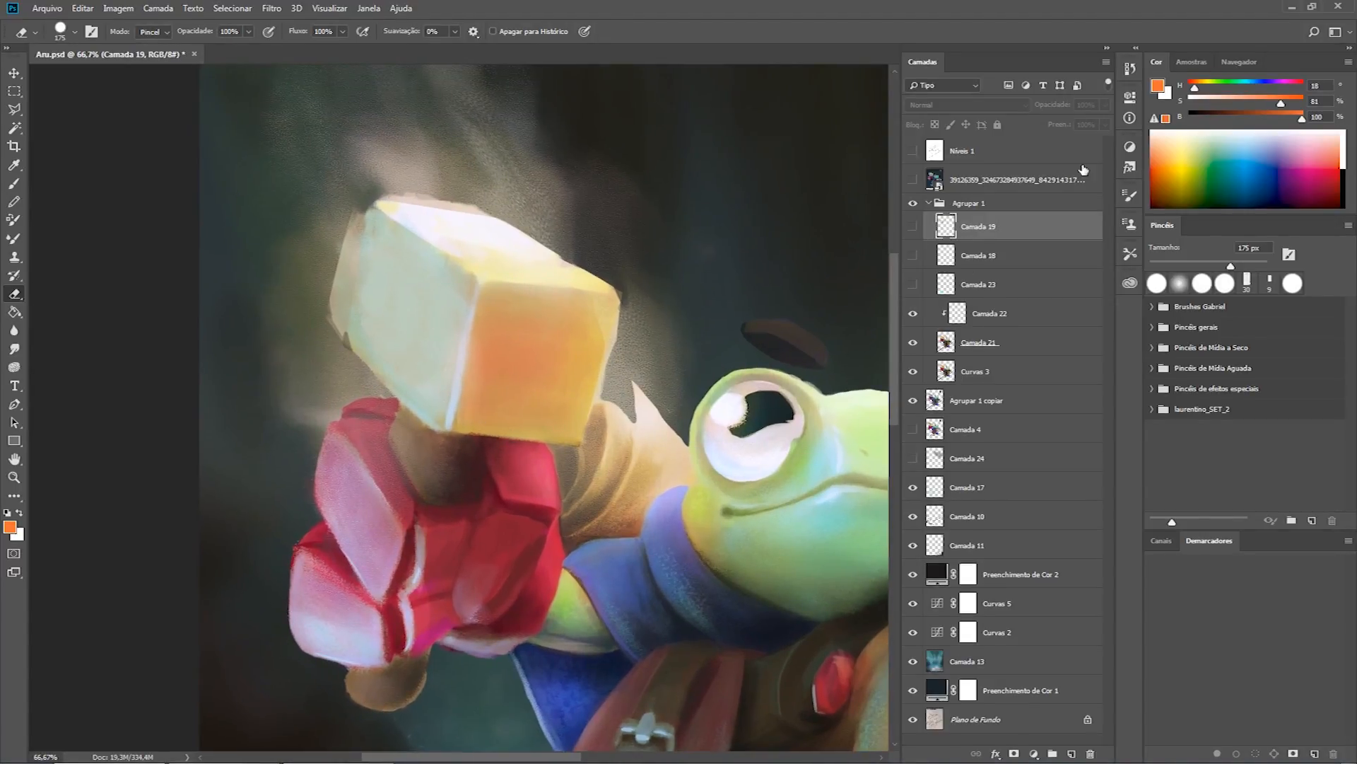
left_click(913, 227)
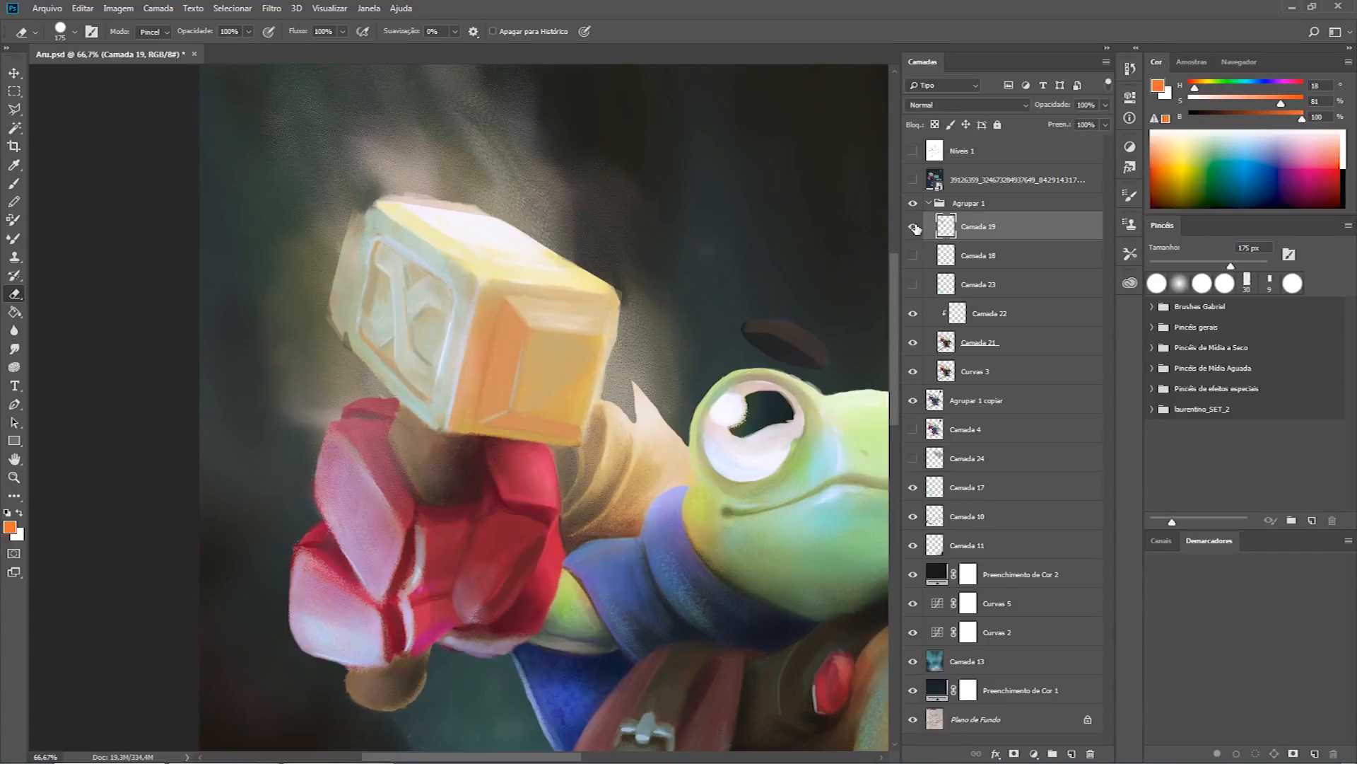
mouse_move(487, 282)
left_mouse_down()
mouse_move(519, 275)
mouse_move(518, 304)
left_mouse_up()
Hide layers Curvas 3 and Agrupar 1 copiar, and show Camada 24 behind the frog.
left_click(913, 372)
left_click(913, 372)
left_click(913, 401)
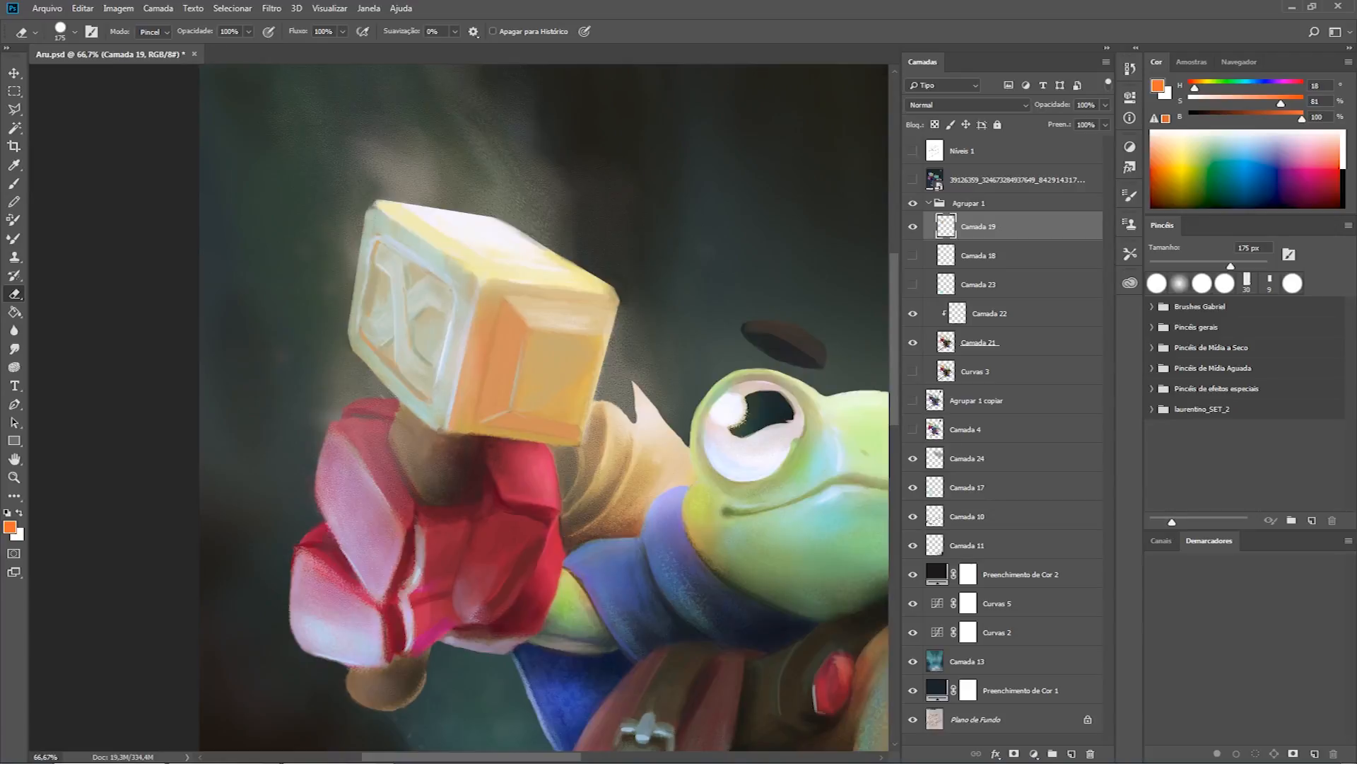
key("ctrl+minus")
key("ctrl+minus")
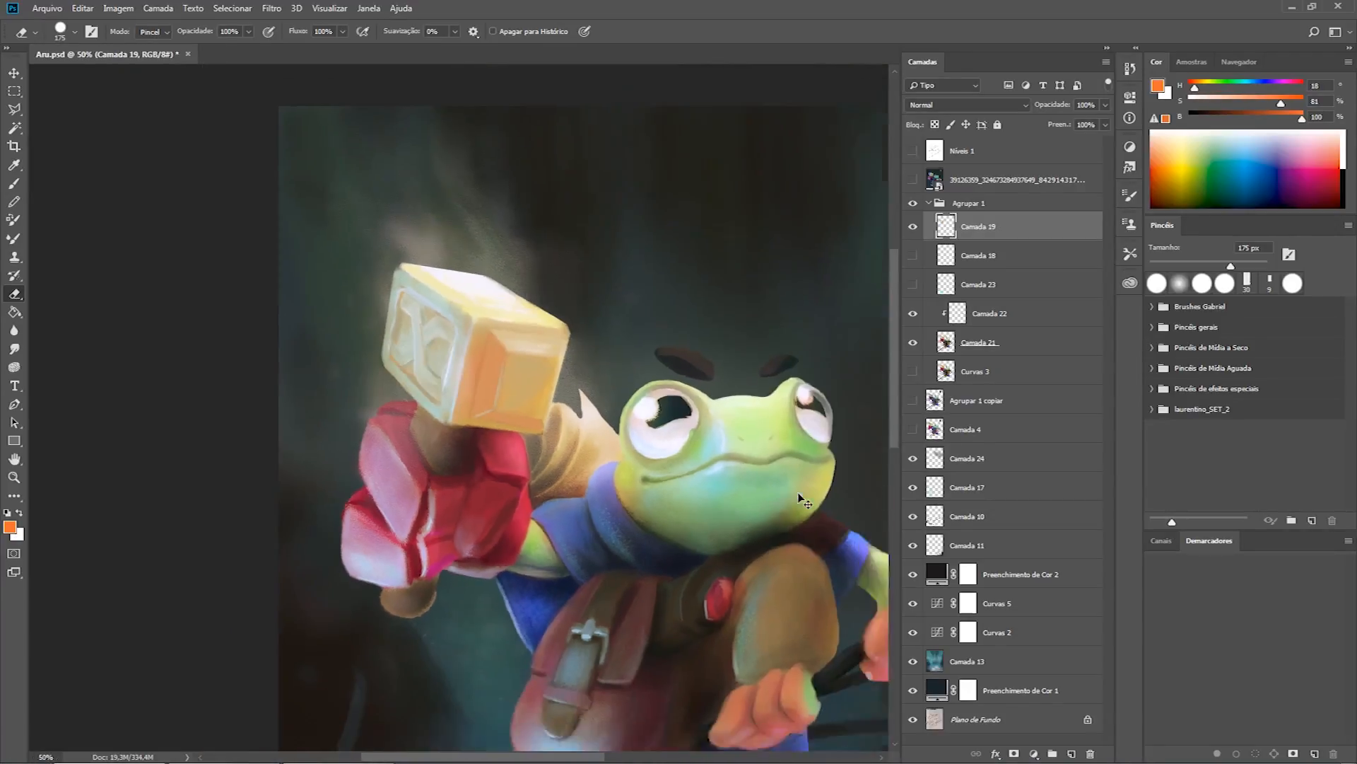
left_click_drag(798, 493, 707, 354)
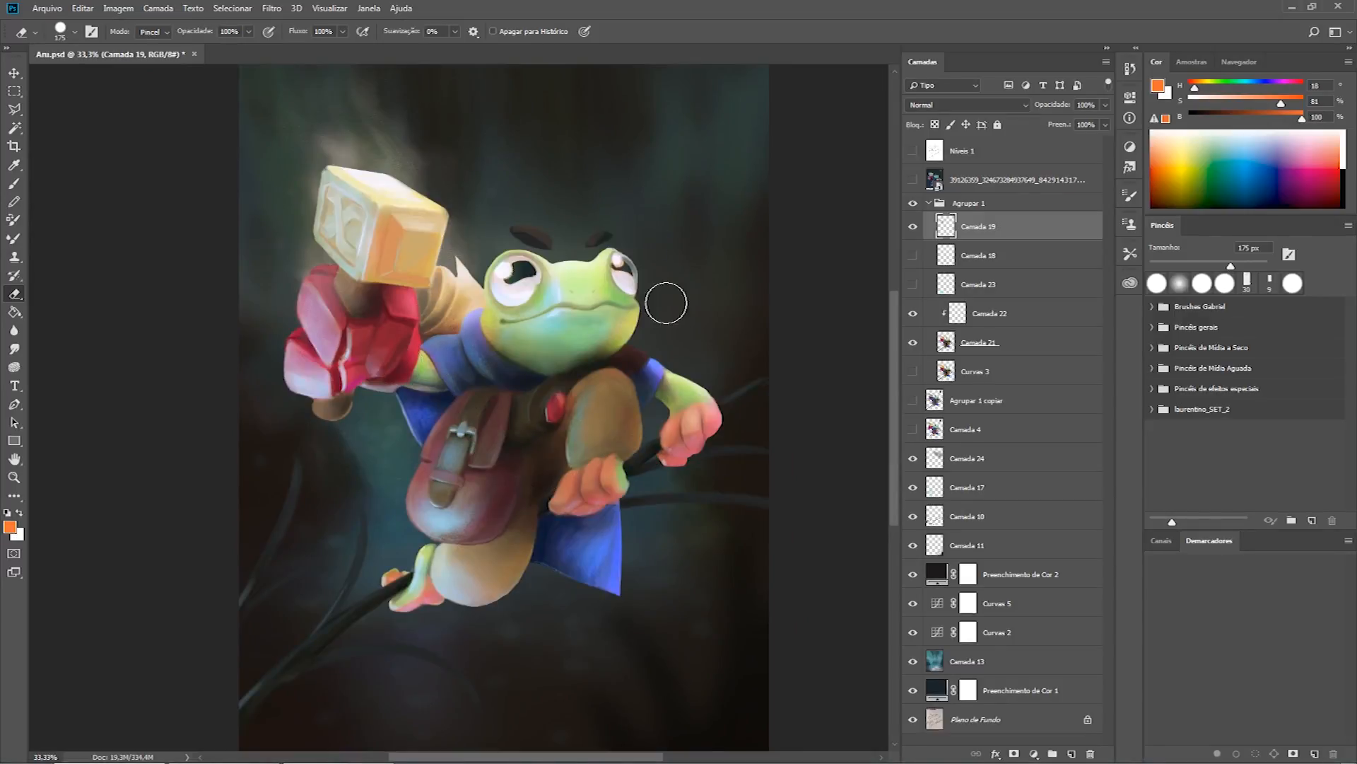
Select and show the glowing butterfly layer Camada 23, and review the available blend modes while keeping it in Normal.
left_click(961, 290)
left_click(914, 286)
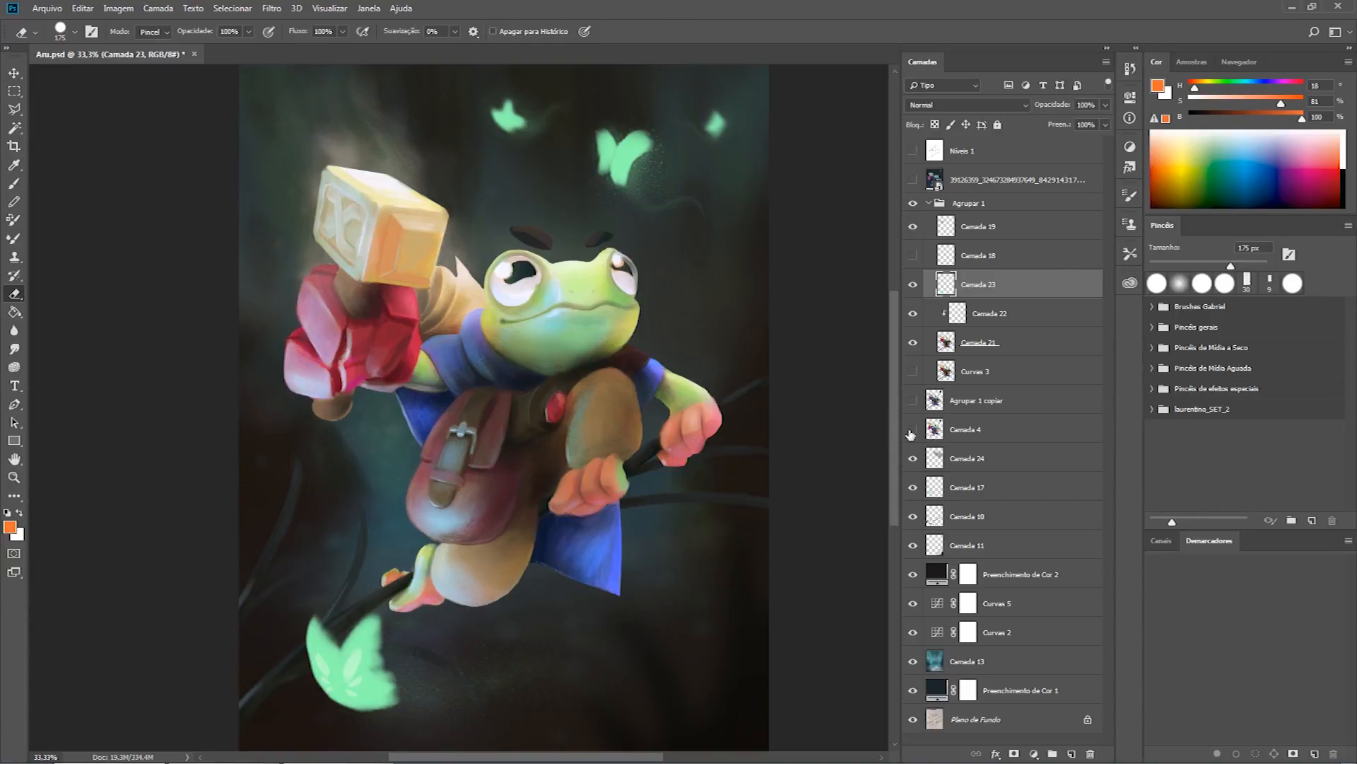
left_click(1000, 106)
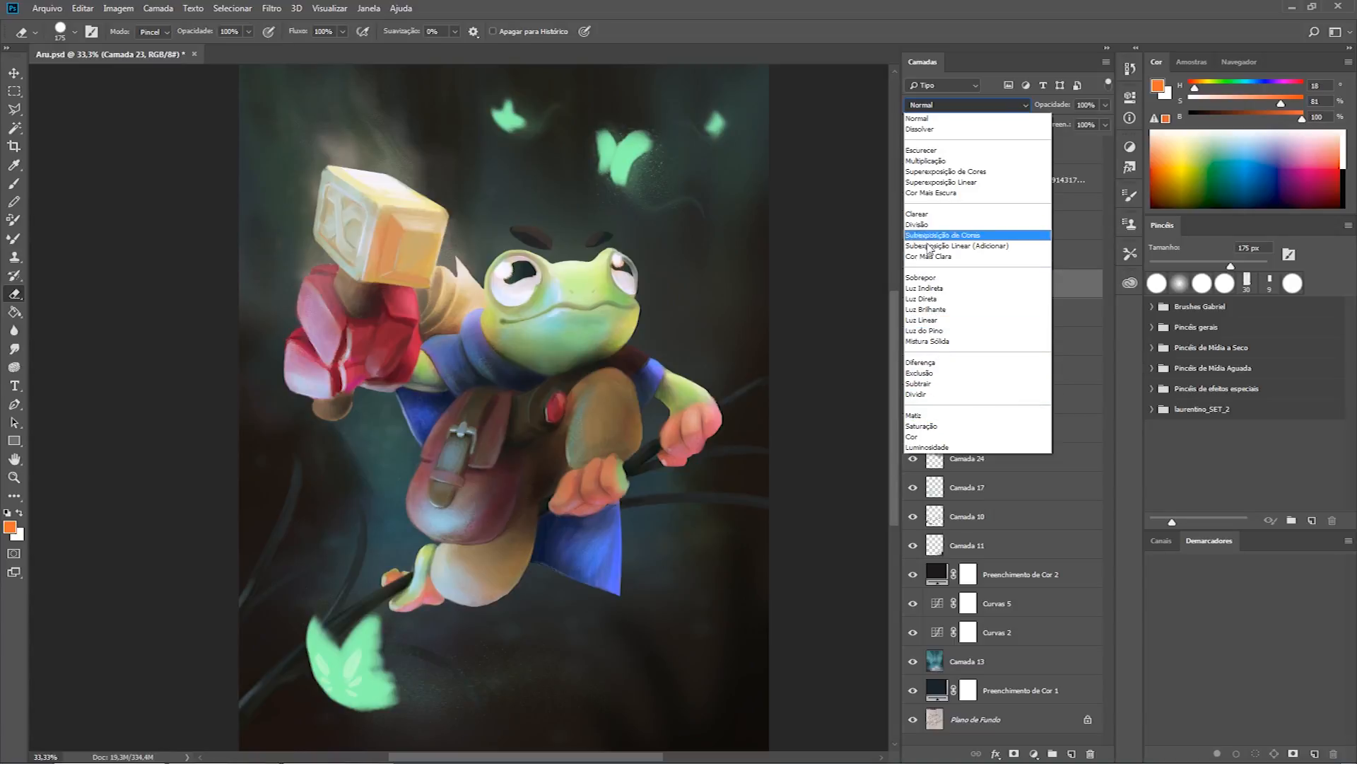
left_click(980, 103)
Add a Matiz/Saturação adjustment above Níveis 1 with hue -20, saturation -3 and luminosity -4.
left_click(1132, 147)
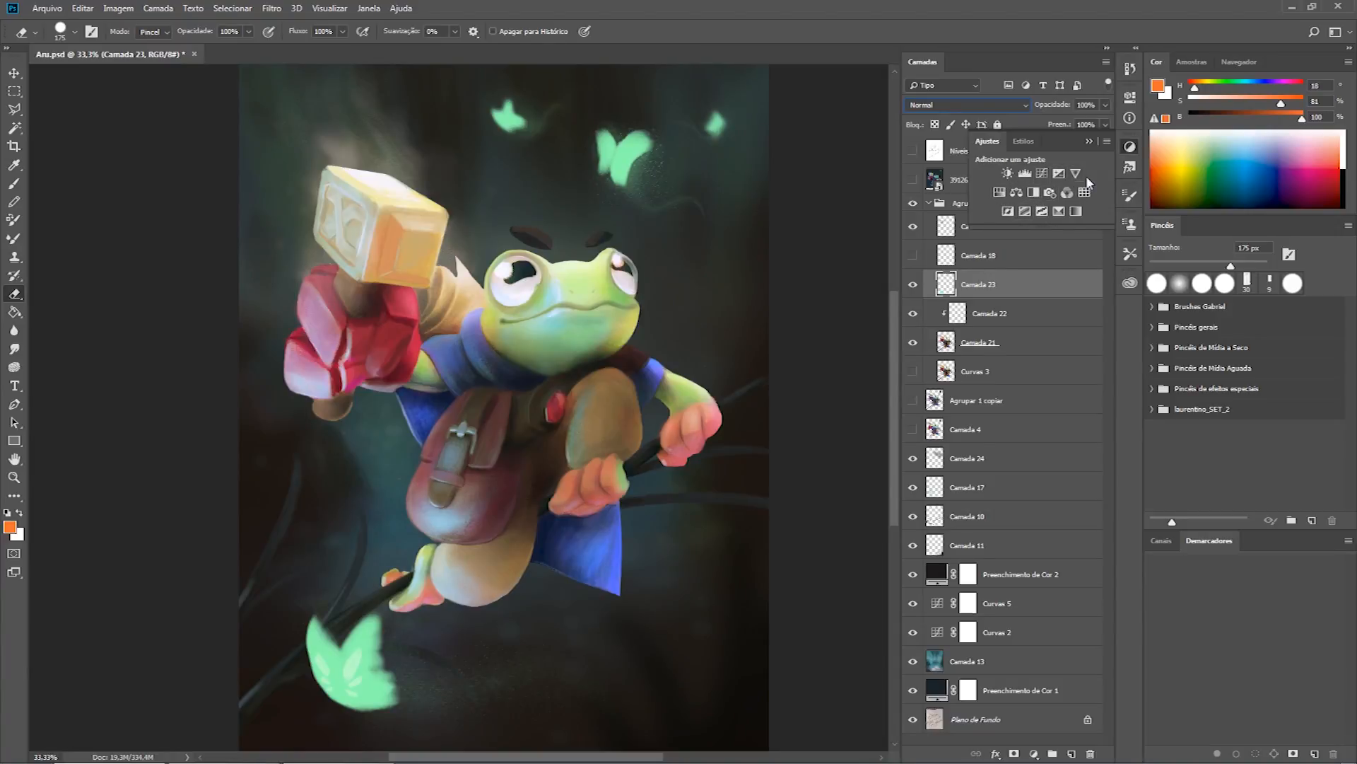
left_click(1129, 147)
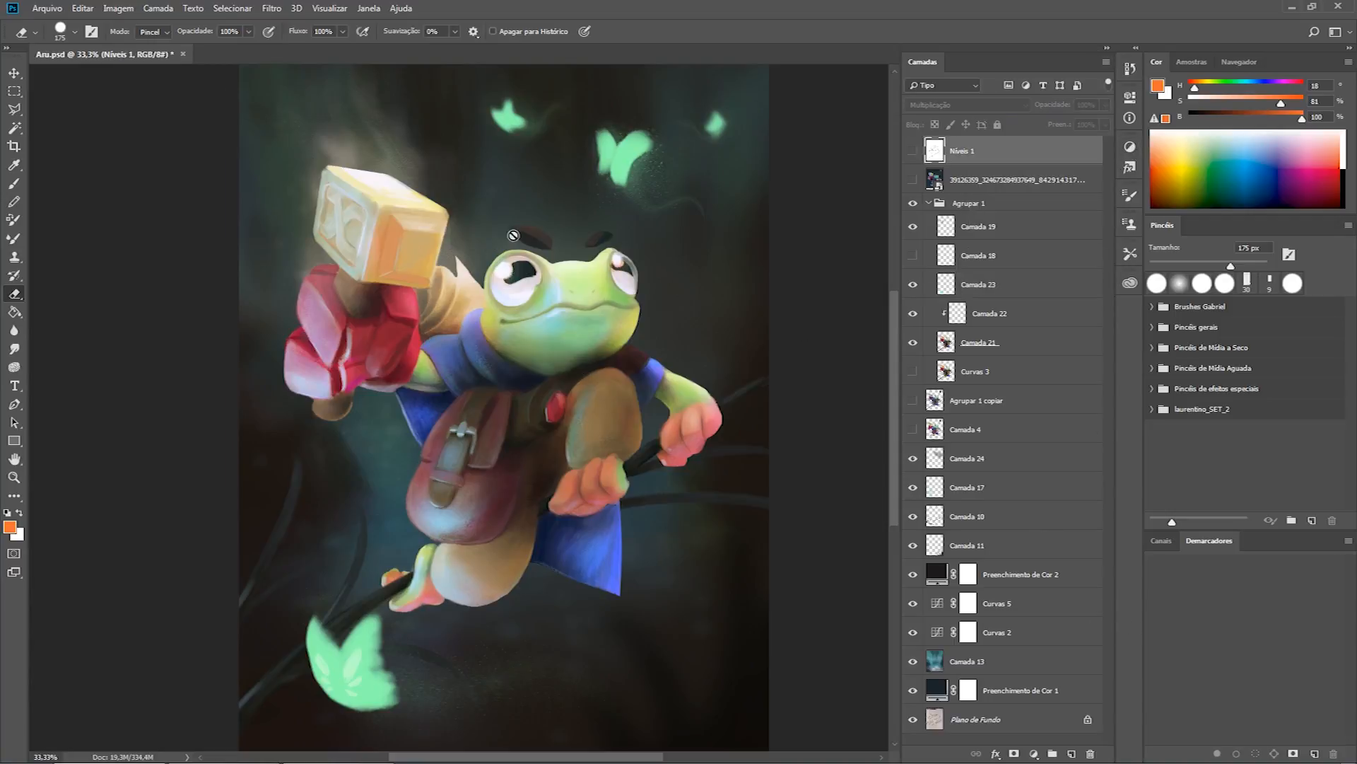
left_click(1130, 148)
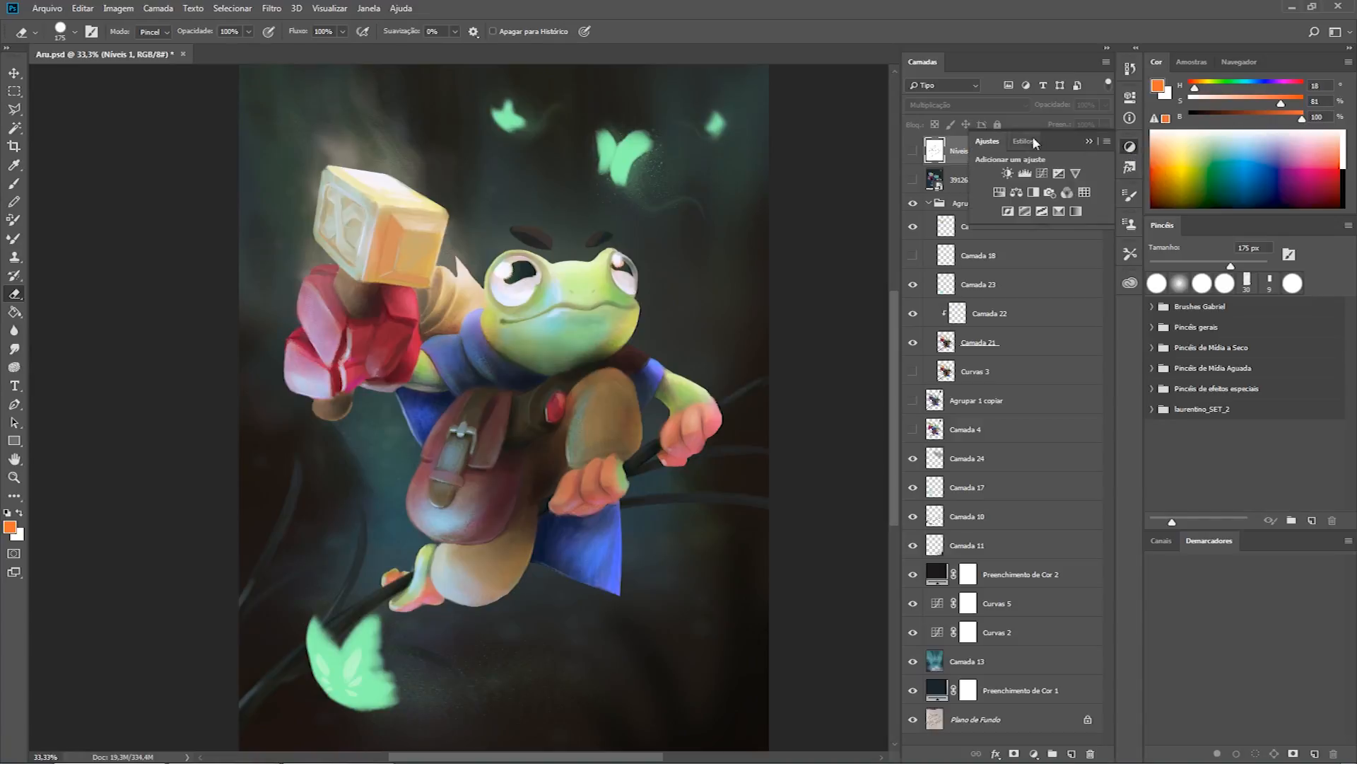
left_click(999, 191)
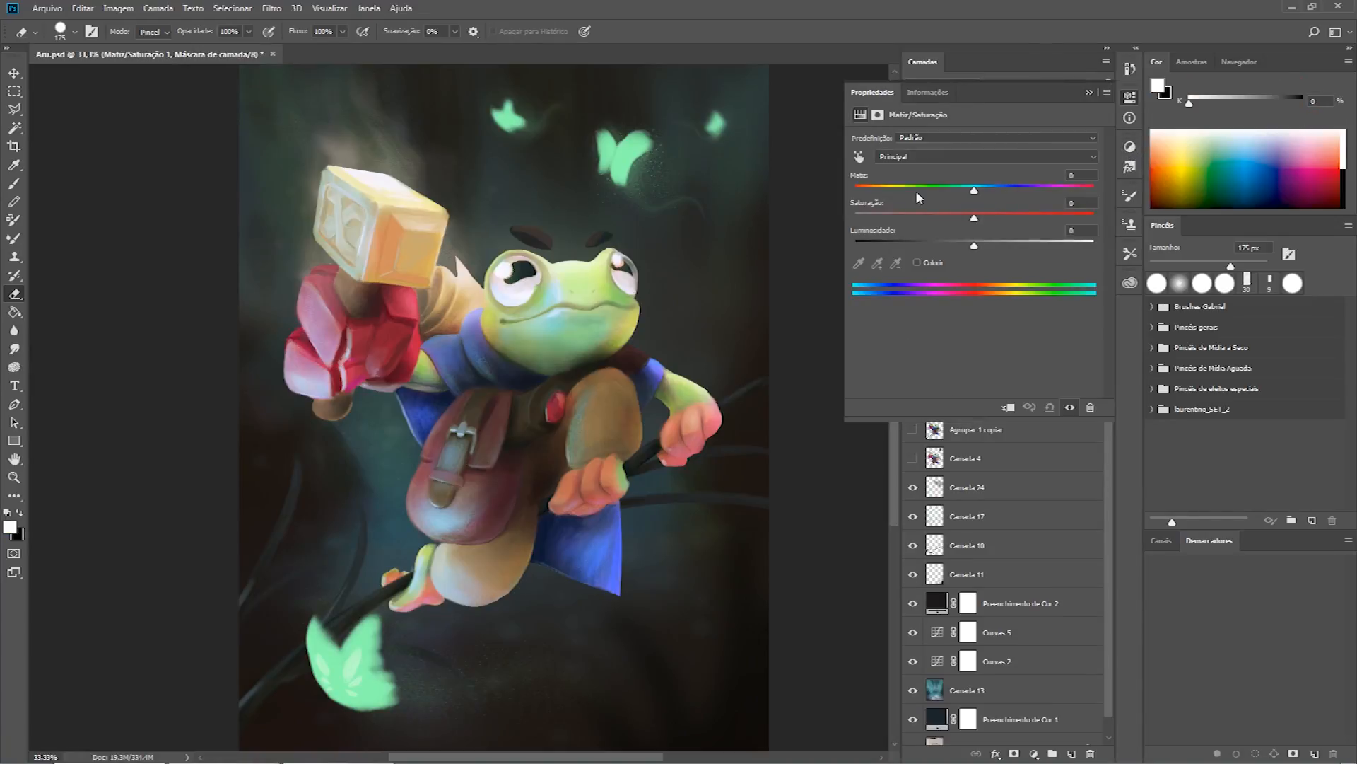
mouse_move(975, 191)
left_mouse_down()
mouse_move(1070, 187)
mouse_move(871, 191)
mouse_move(922, 194)
mouse_move(888, 197)
left_mouse_up()
mouse_move(975, 224)
left_mouse_down()
mouse_move(1094, 218)
mouse_move(866, 218)
mouse_move(970, 218)
mouse_move(997, 246)
mouse_move(1046, 245)
mouse_move(926, 246)
mouse_move(970, 246)
left_mouse_up()
left_click_drag(885, 190, 948, 190)
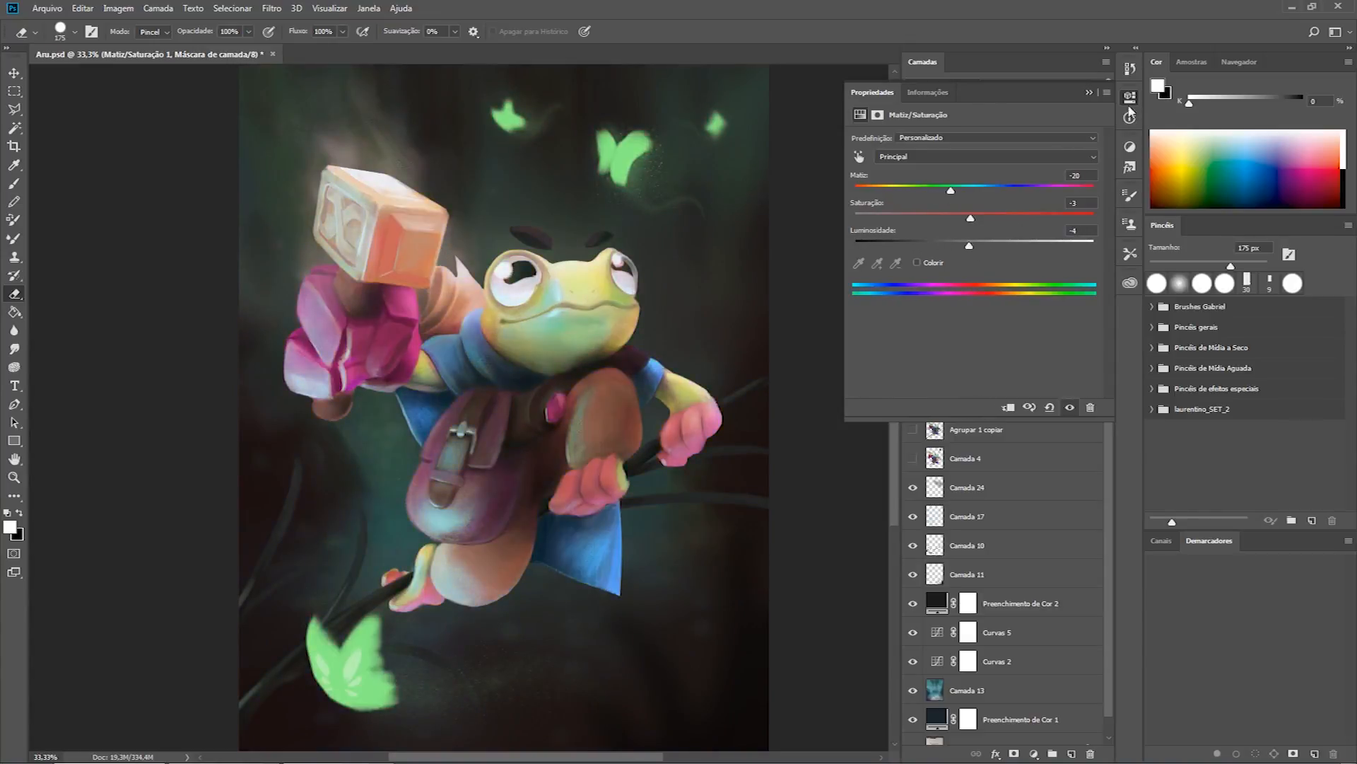
Close the adjustment's properties and delete the Matiz/Saturação layer at the top of the stack.
left_click(1130, 97)
left_click(937, 151)
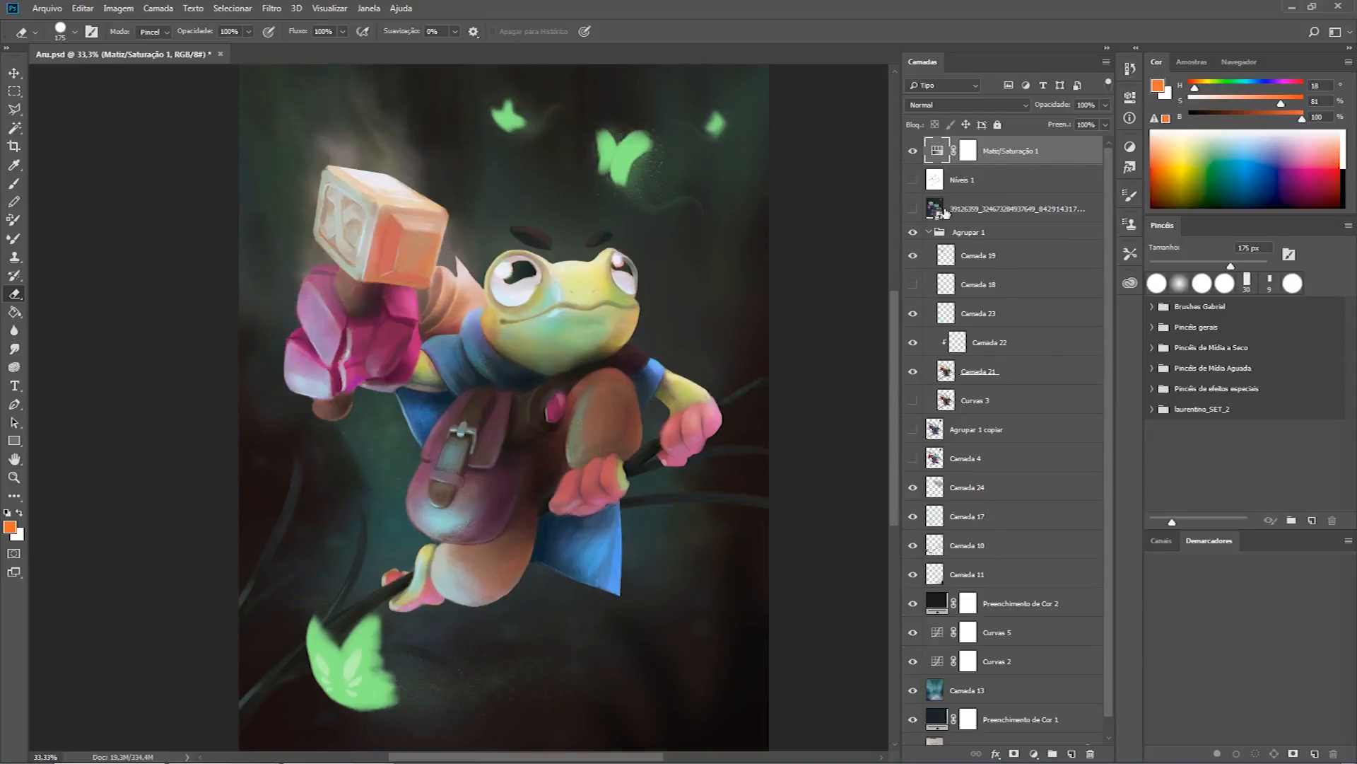
left_click(1093, 754)
key("Return")
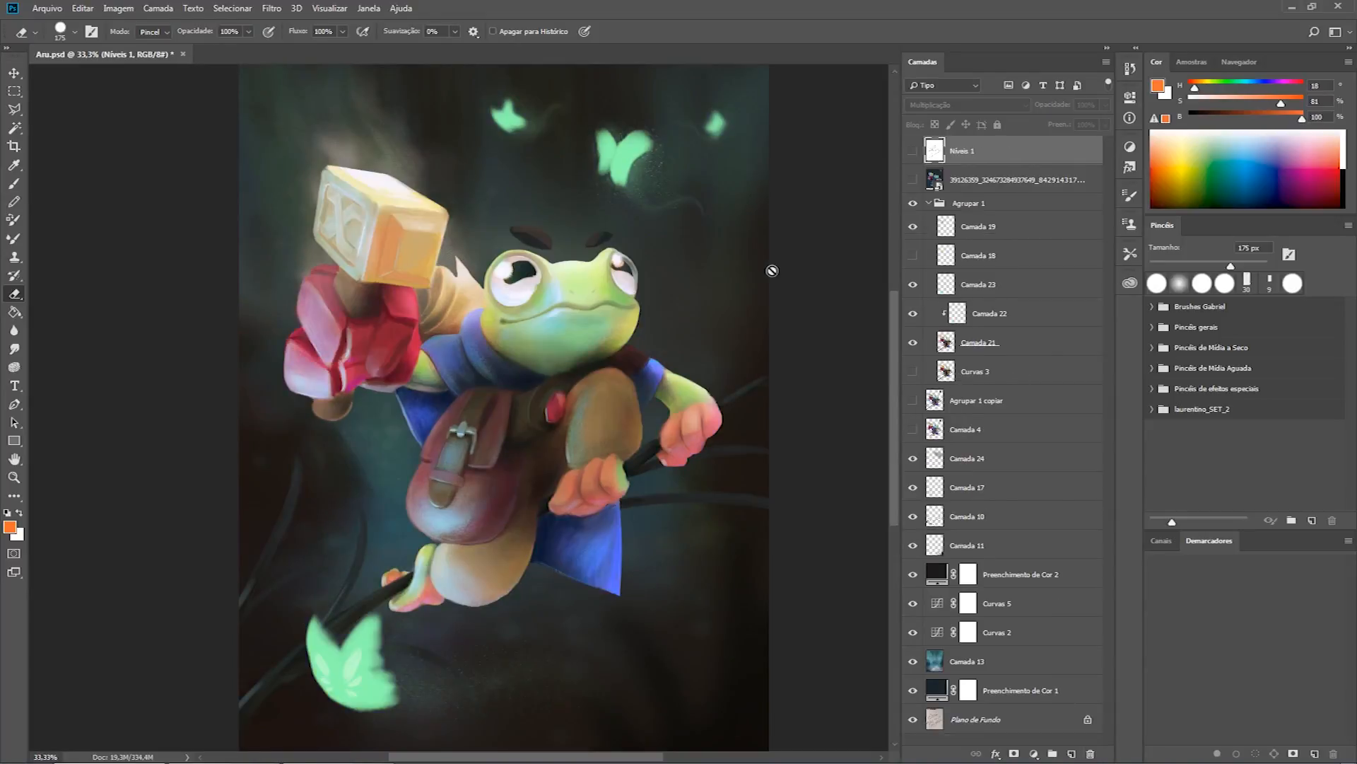